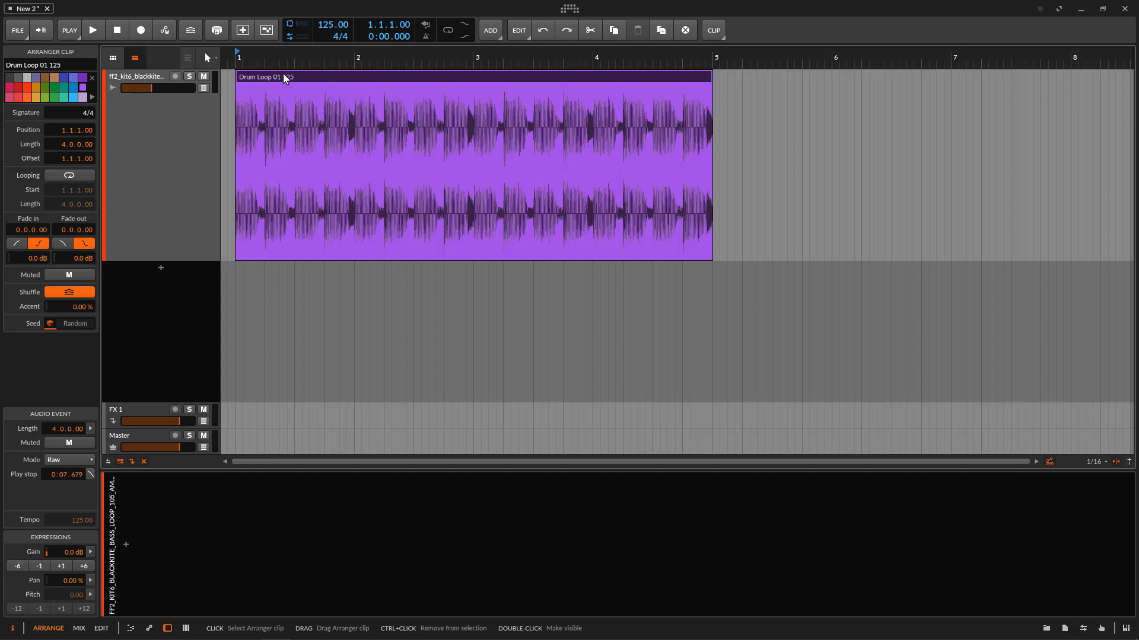
# Check the Drum Loop 01 125 sample in the browser and play the loop in the arrangement
pyautogui.click(1046, 628)
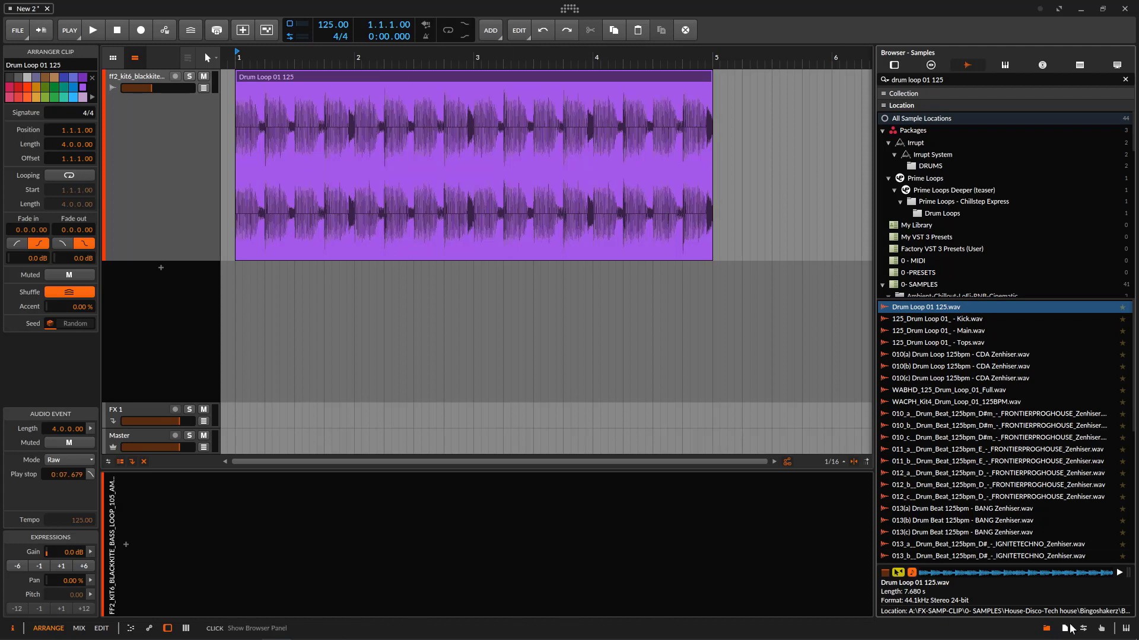
pyautogui.click(1046, 628)
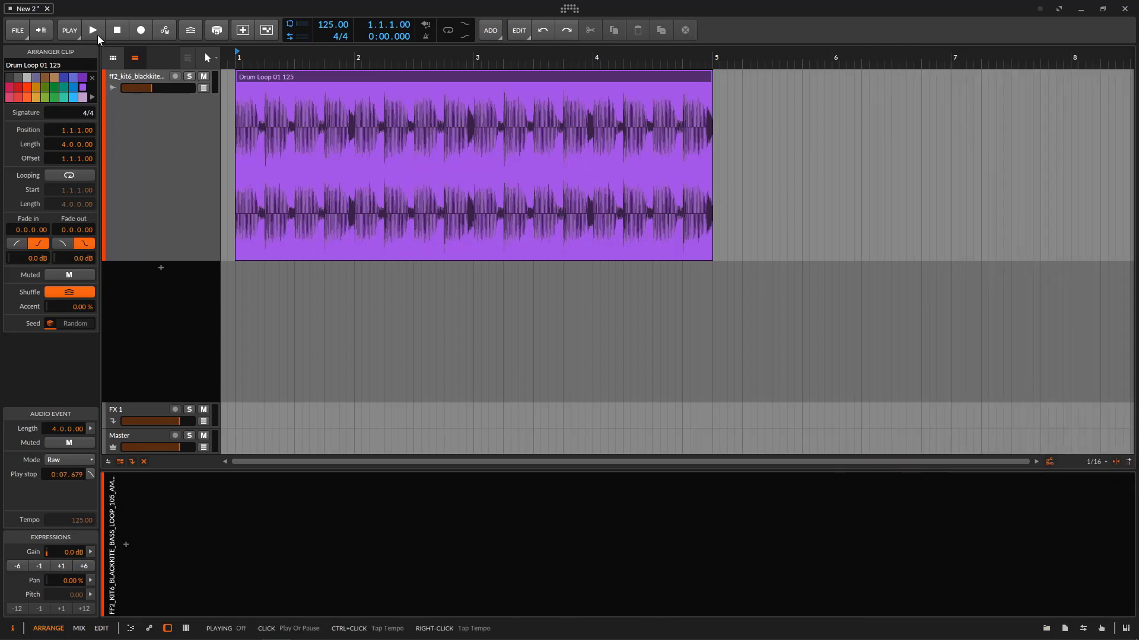
pyautogui.click(97, 35)
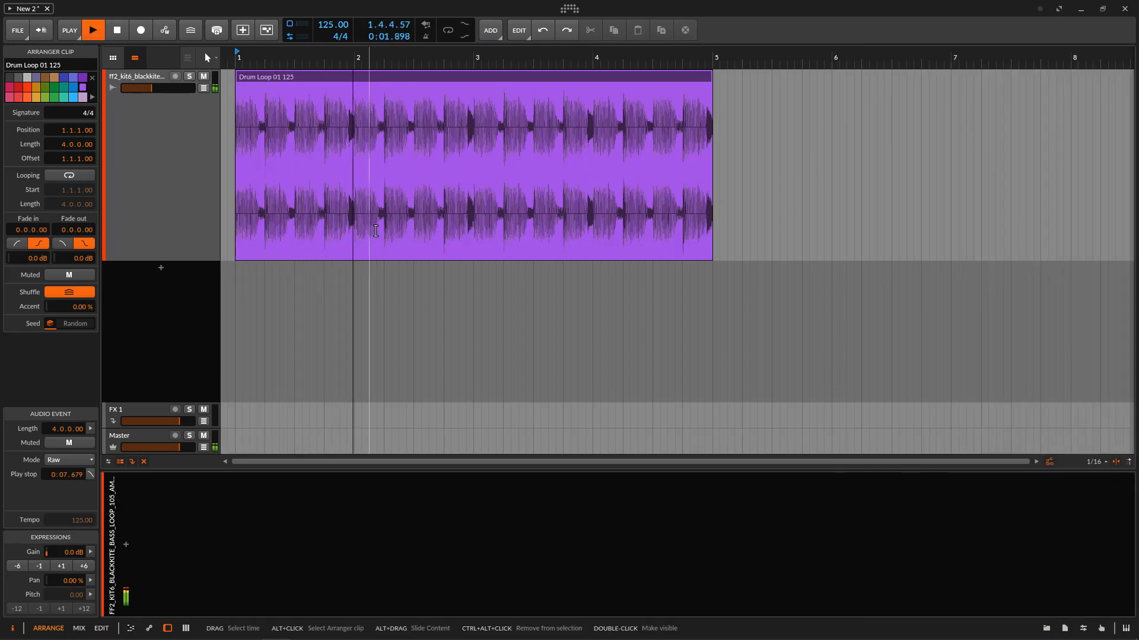
pyautogui.click(119, 28)
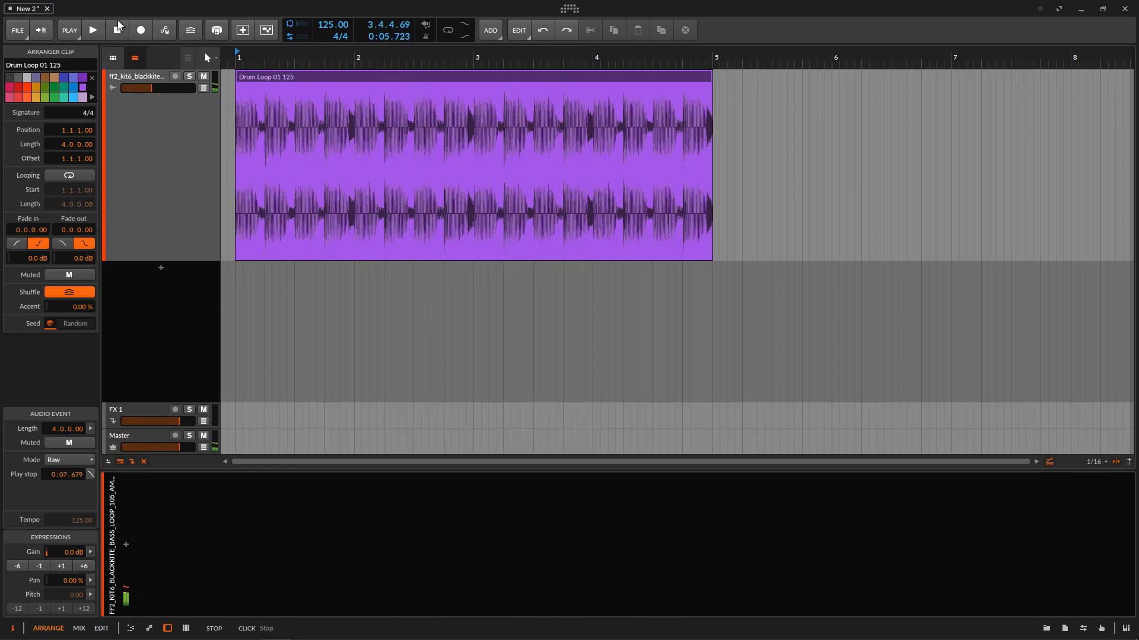
# Try stretching the end of the raw Drum Loop 01 125 clip out to bar 7, and return it to bar 5
pyautogui.click(439, 77)
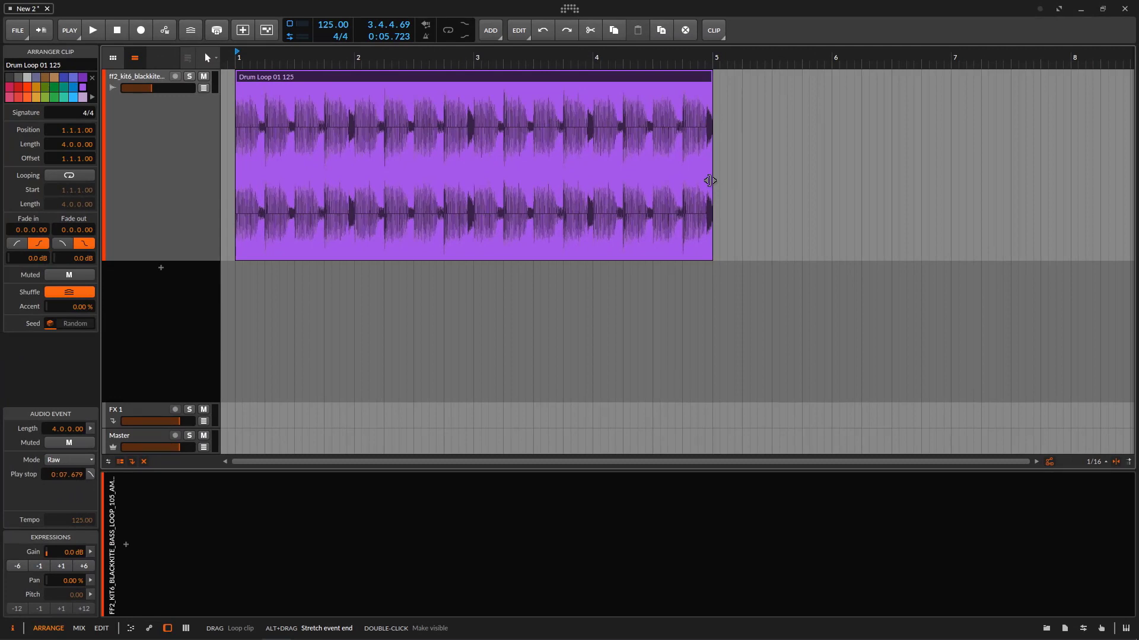
pyautogui.moveTo(710, 181); pyautogui.dragTo(951, 188)
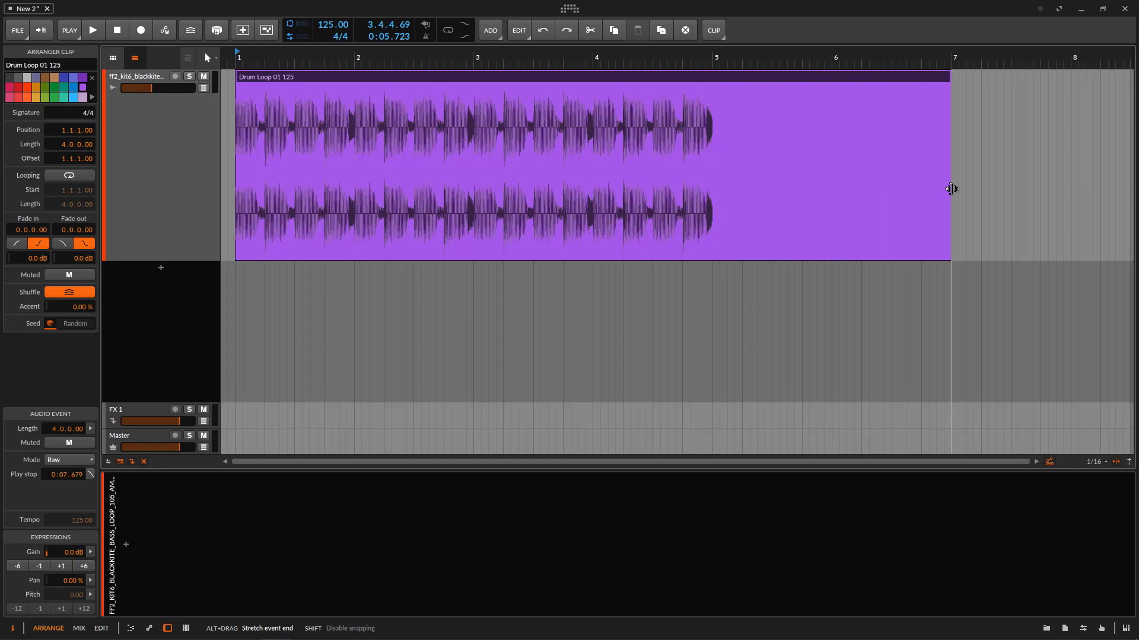
pyautogui.moveTo(951, 189); pyautogui.dragTo(712, 213)
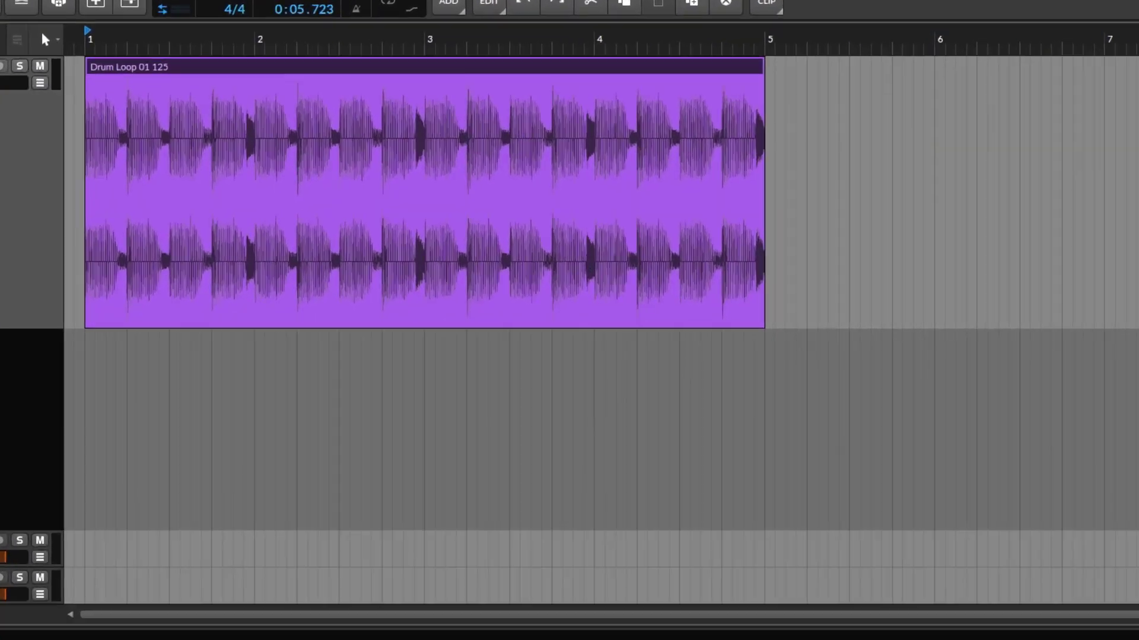
# Check the default stretch mode in the behavior settings and set the drum loop clip's mode to Elastique Pro
pyautogui.click(569, 8)
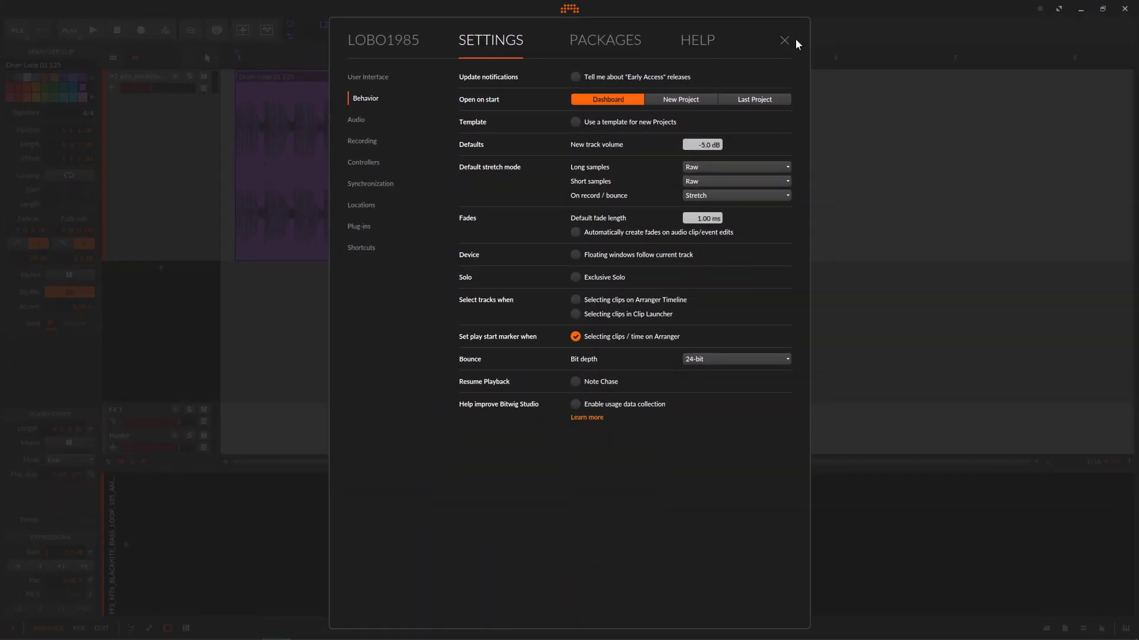
pyautogui.click(785, 38)
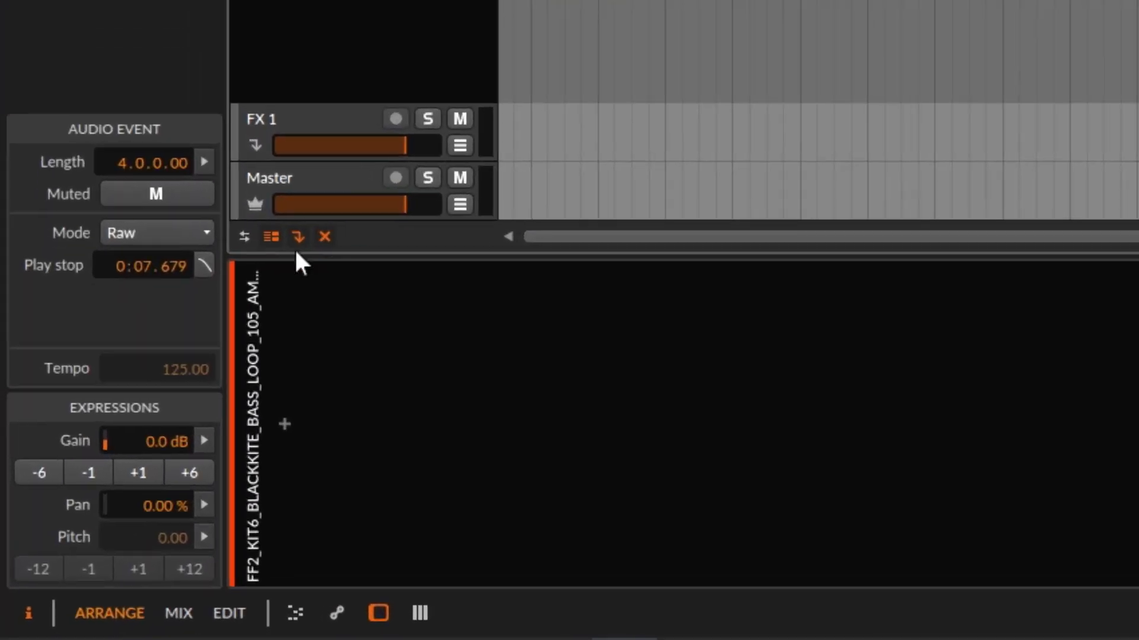
pyautogui.click(153, 233)
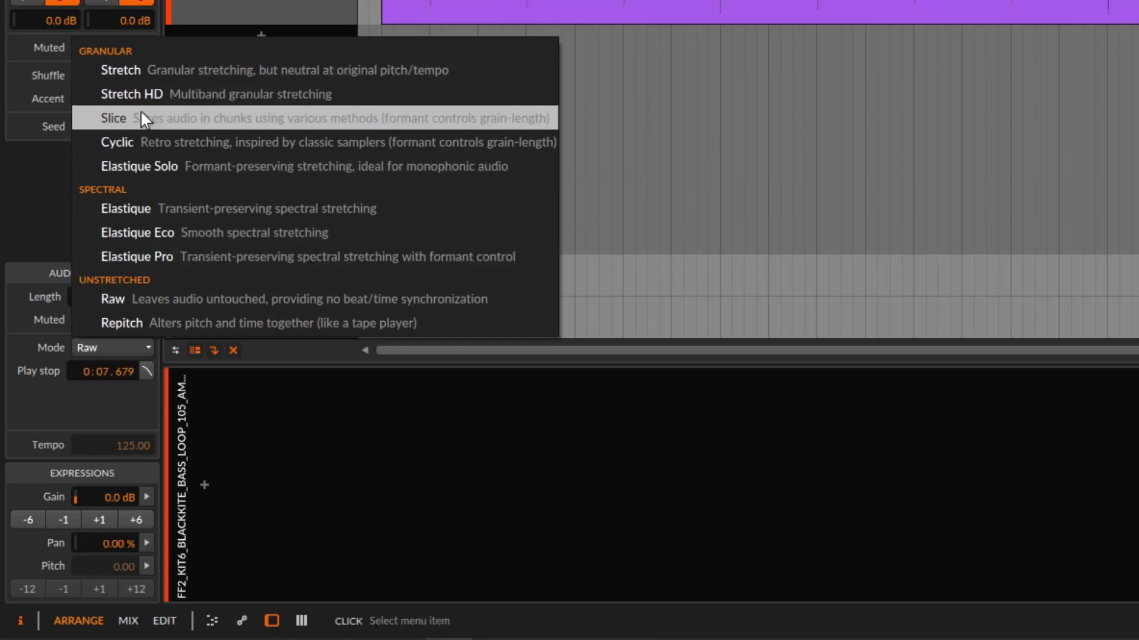
pyautogui.click(168, 255)
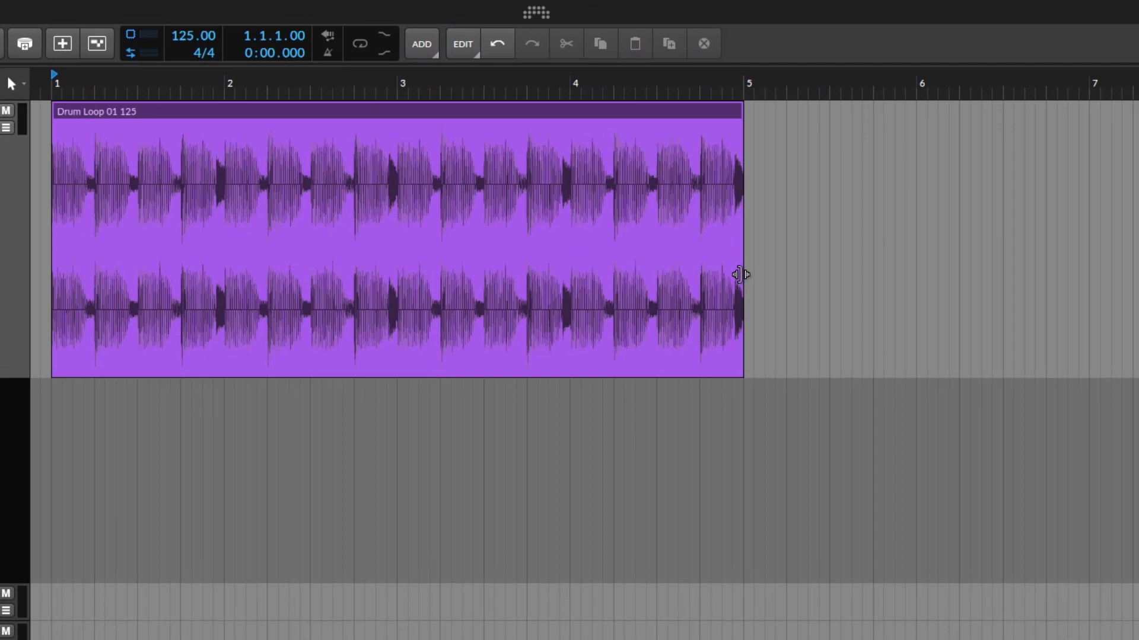
# Stretch the end of the drum loop clip out to 8 bars and play it back
pyautogui.moveTo(740, 273); pyautogui.dragTo(1092, 196)
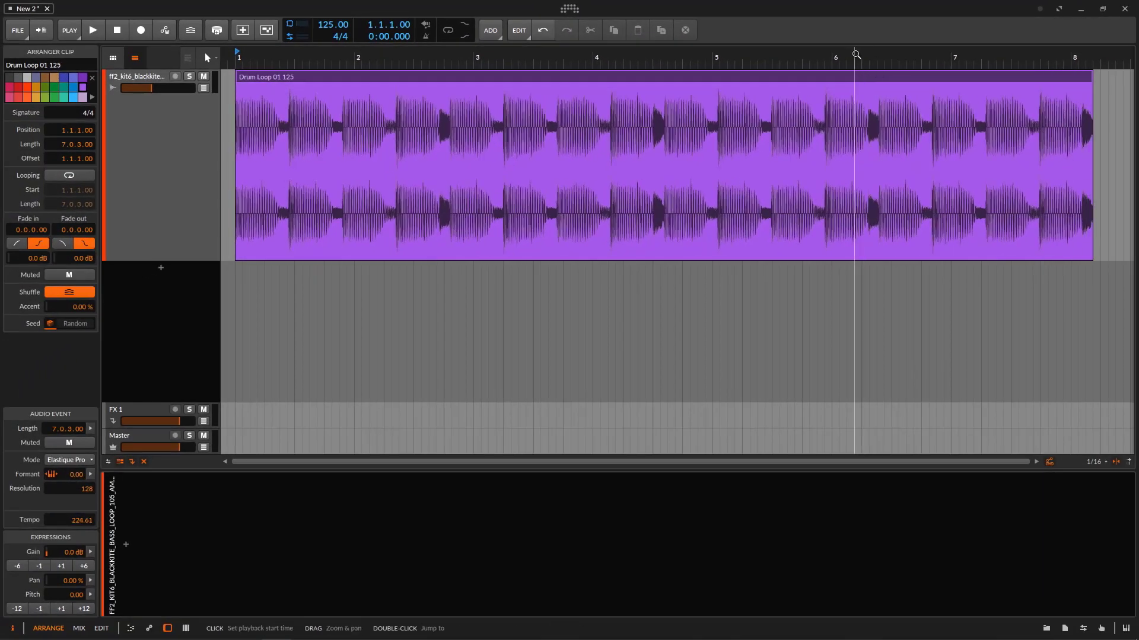
pyautogui.moveTo(856, 55); pyautogui.dragTo(763, 190)
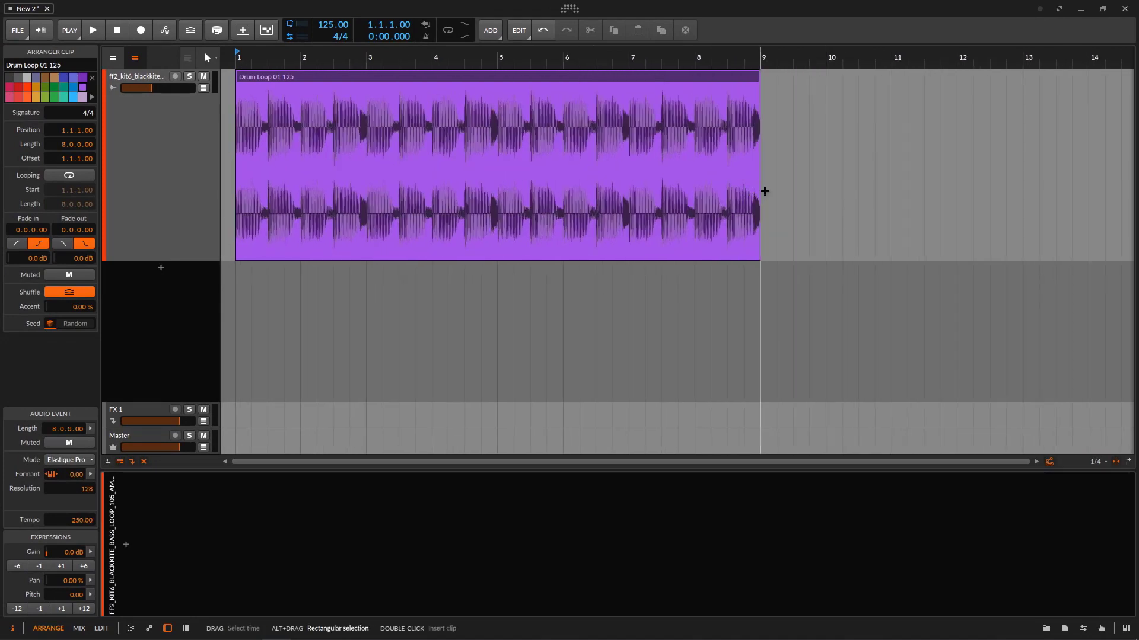
pyautogui.click(332, 105)
pyautogui.press('space')
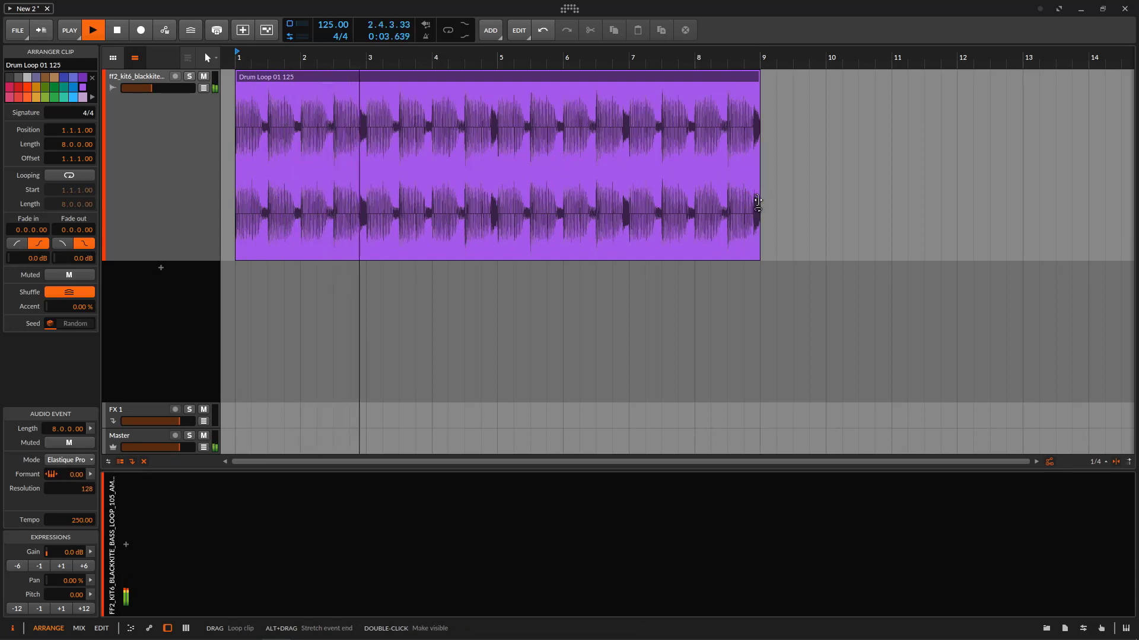
# Compress the drum loop clip to 3 bars and listen to it from just after bar 1
pyautogui.moveTo(758, 201); pyautogui.dragTo(432, 202)
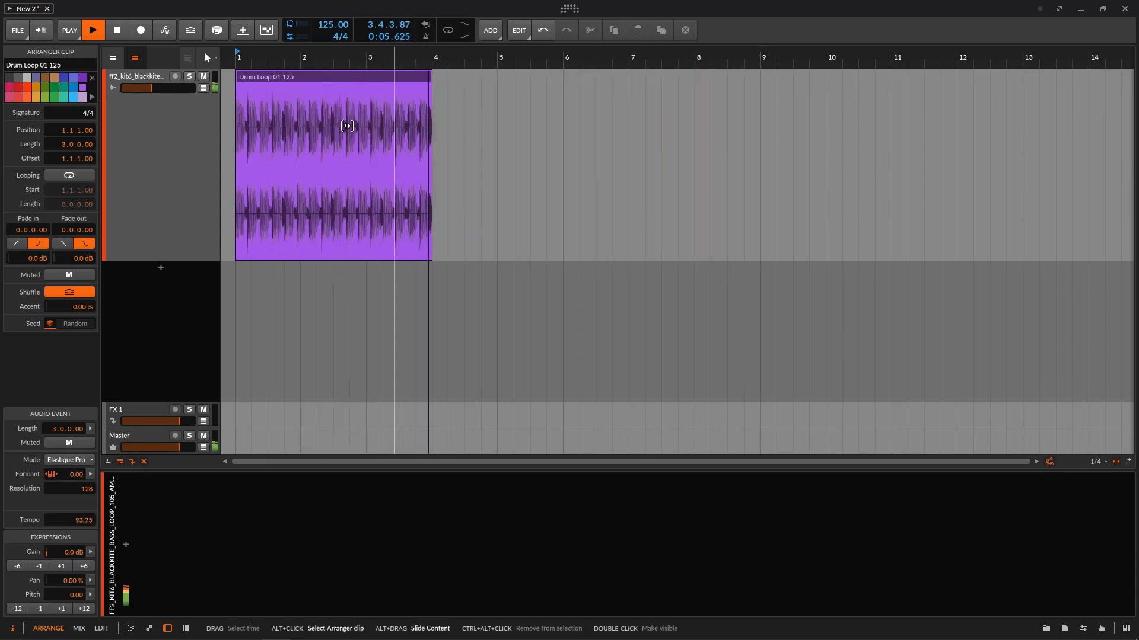
pyautogui.click(253, 60)
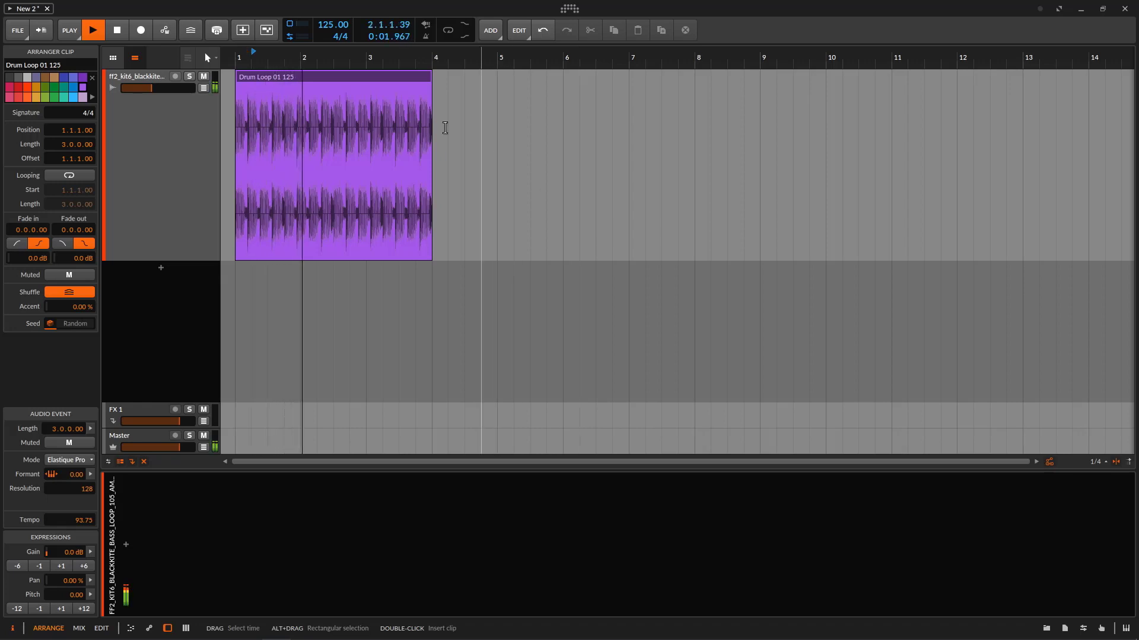
pyautogui.click(115, 33)
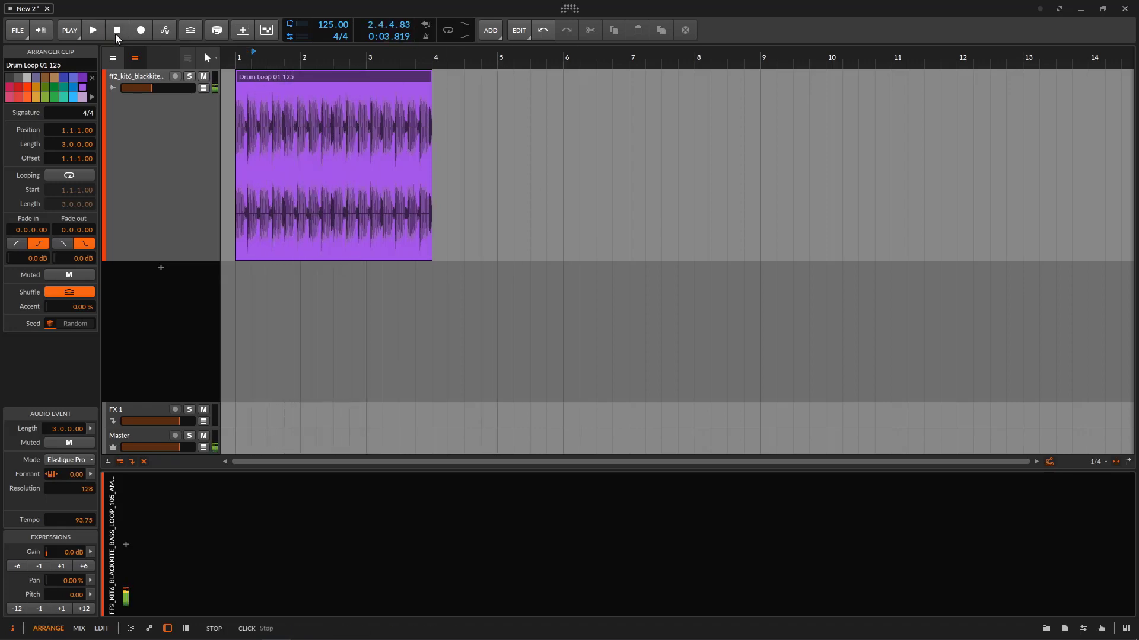
# Try moving the clip to position 3.2.1.00 and stretching its start earlier, and undo both changes
pyautogui.moveTo(311, 72); pyautogui.dragTo(454, 77)
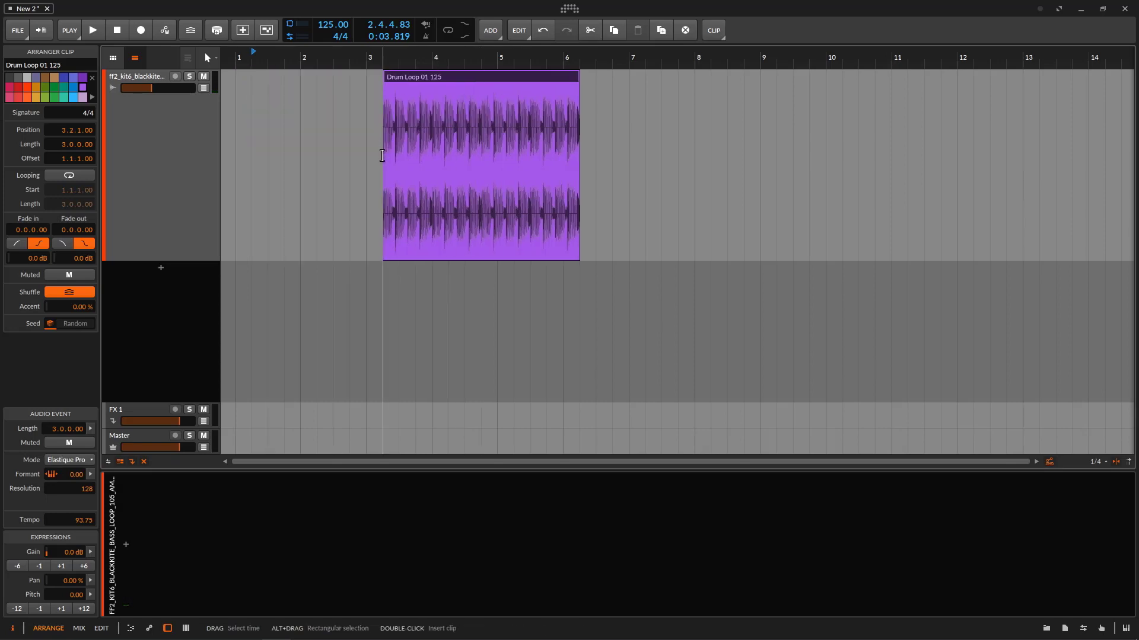
pyautogui.moveTo(383, 160); pyautogui.dragTo(285, 162)
pyautogui.hotkey('ctrl', 'z')
pyautogui.hotkey('ctrl', 'z')
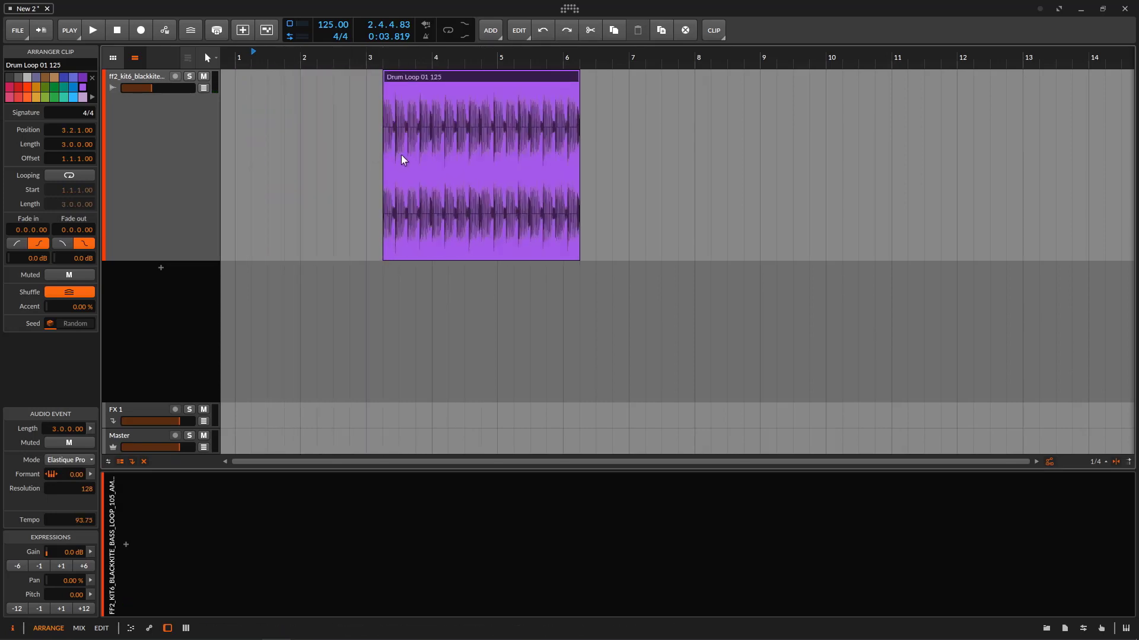
pyautogui.hotkey('ctrl', 'z')
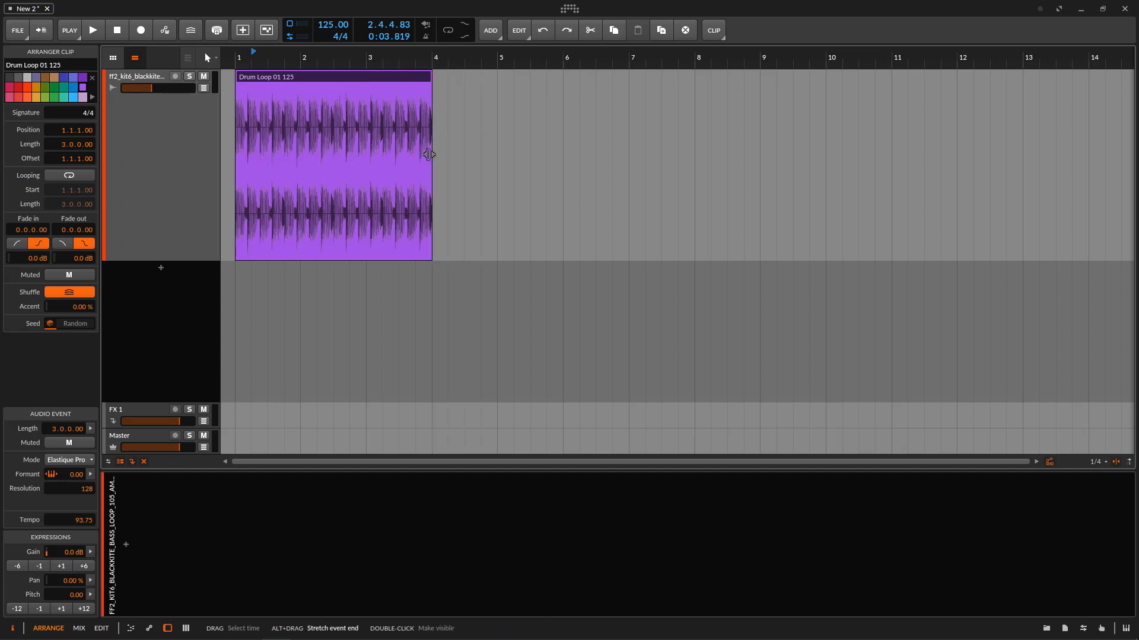
# Stretch the end of the drum loop clip to 7 bars and further out to bar 9
pyautogui.moveTo(429, 153); pyautogui.dragTo(689, 178)
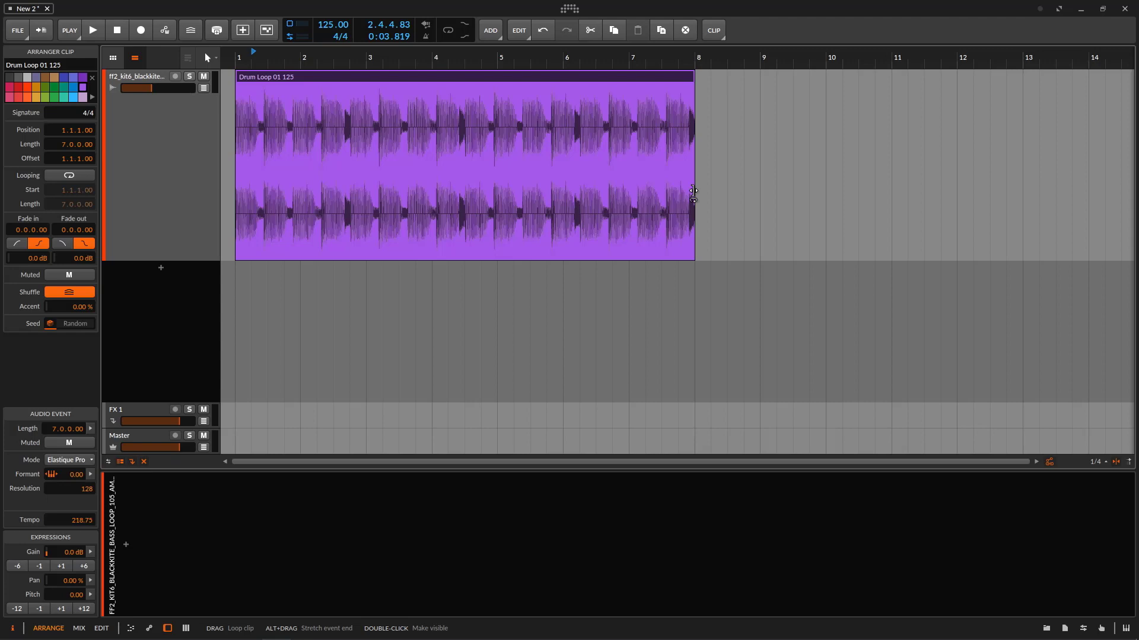
pyautogui.press('alt')
pyautogui.press('alt')
pyautogui.moveTo(693, 188); pyautogui.dragTo(755, 192)
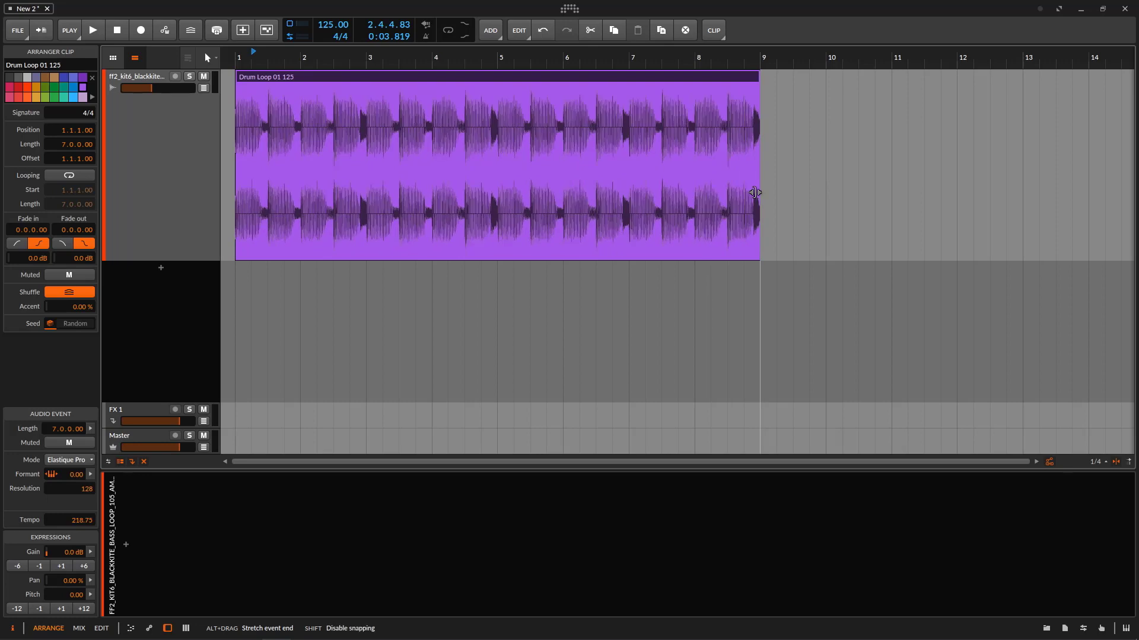
# Stretch the end of the drum loop clip back to a length of 4 bars and play it
pyautogui.moveTo(755, 192); pyautogui.dragTo(906, 189)
pyautogui.moveTo(759, 191); pyautogui.dragTo(501, 191)
pyautogui.moveTo(315, 55)
pyautogui.mouseDown()
pyautogui.moveTo(381, 59)
pyautogui.moveTo(333, 59)
pyautogui.mouseUp()
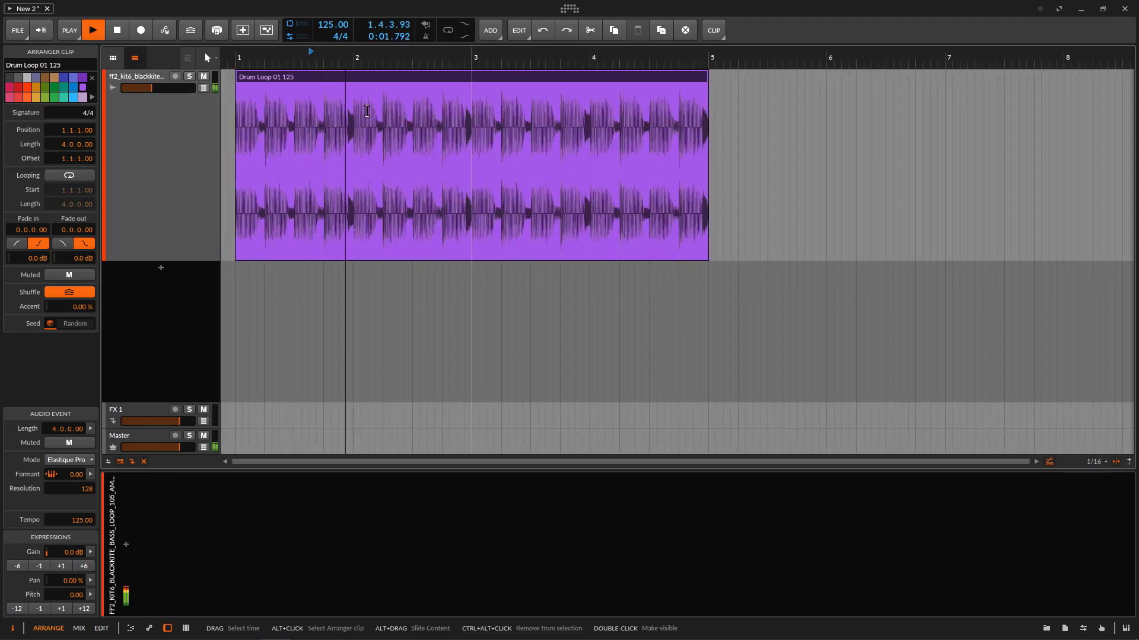
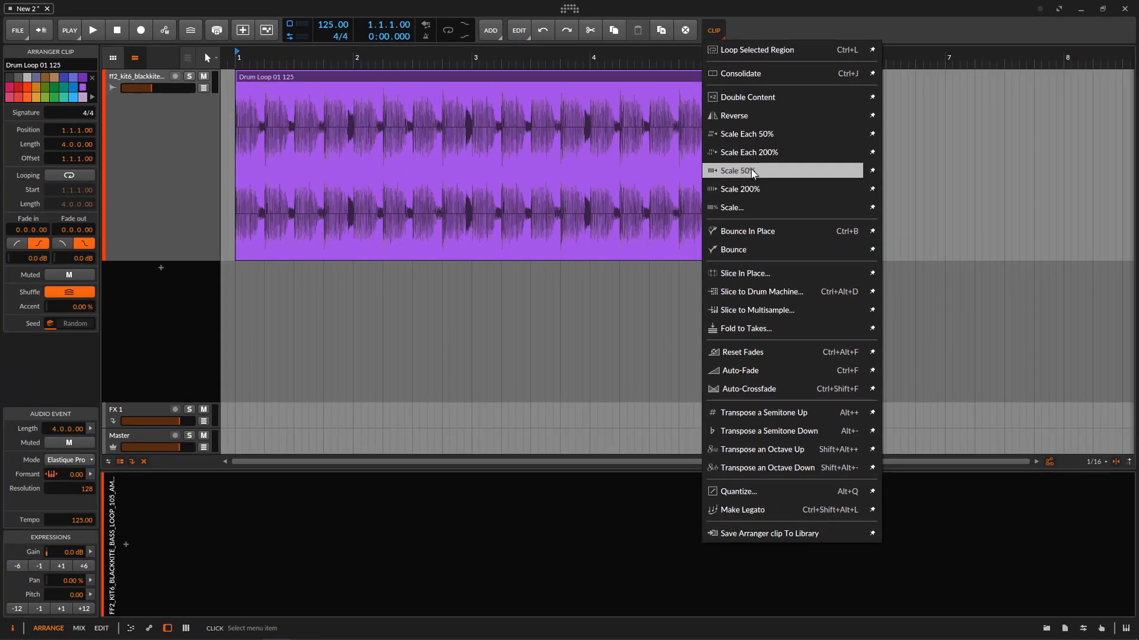
# Try scaling the drum loop clip by 50%, audition it, and undo the scaling
pyautogui.click(752, 172)
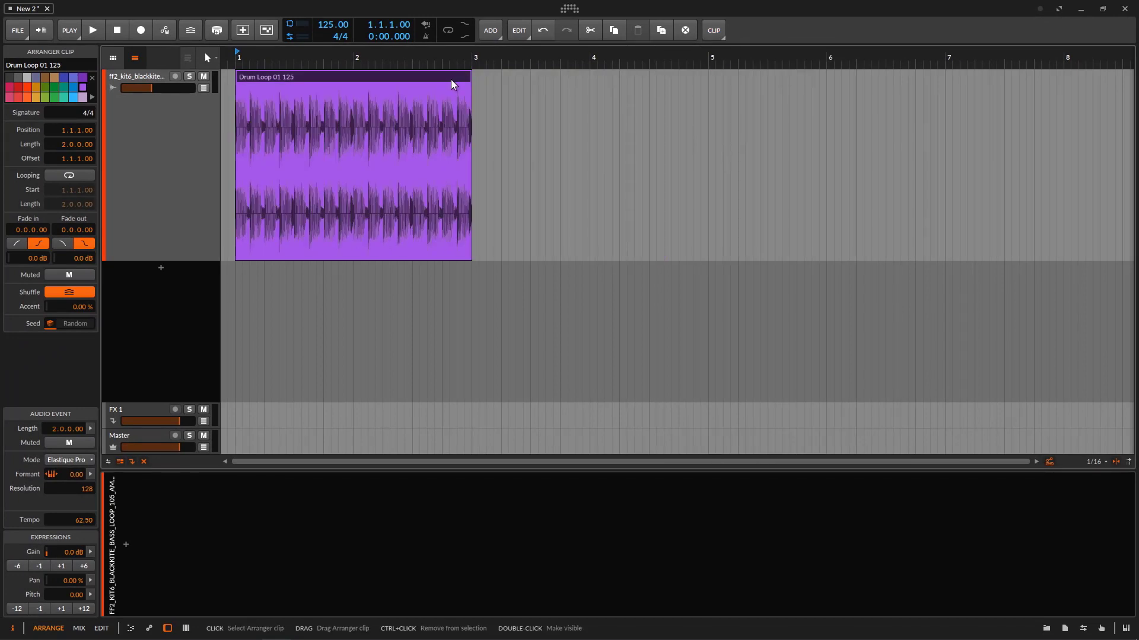
pyautogui.click(280, 62)
pyautogui.press('space')
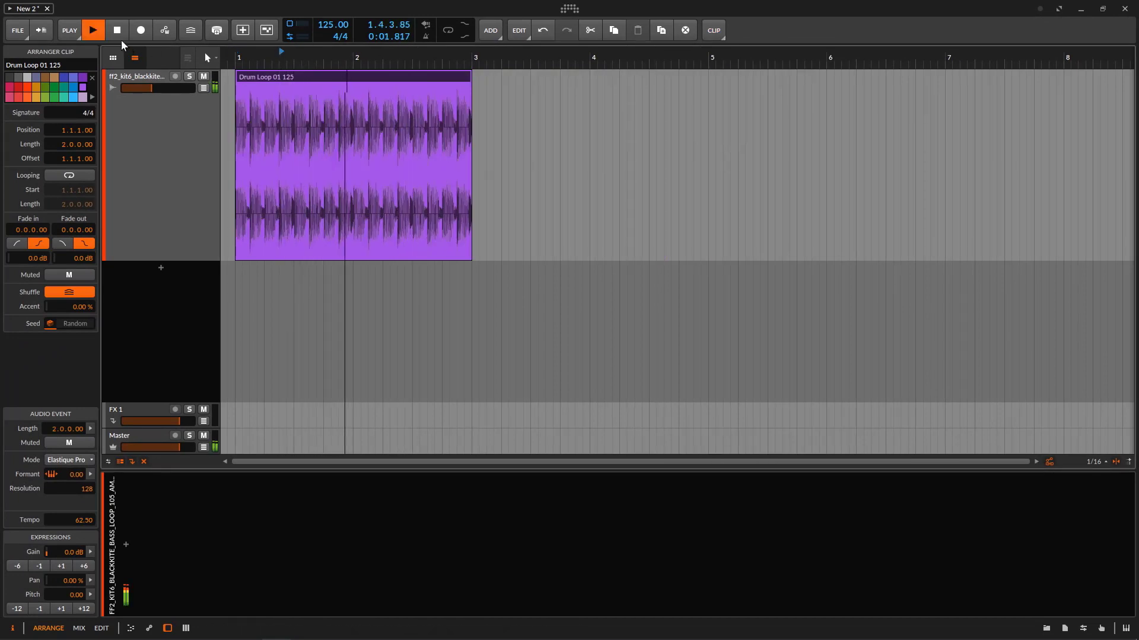
pyautogui.click(117, 34)
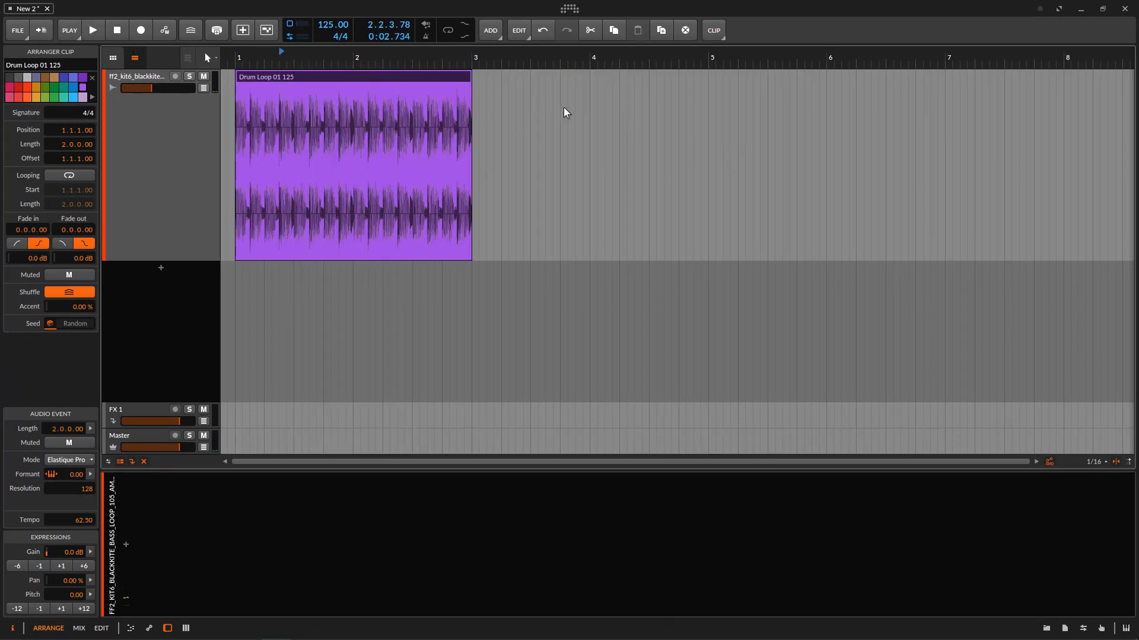
pyautogui.hotkey('ctrl', 'z')
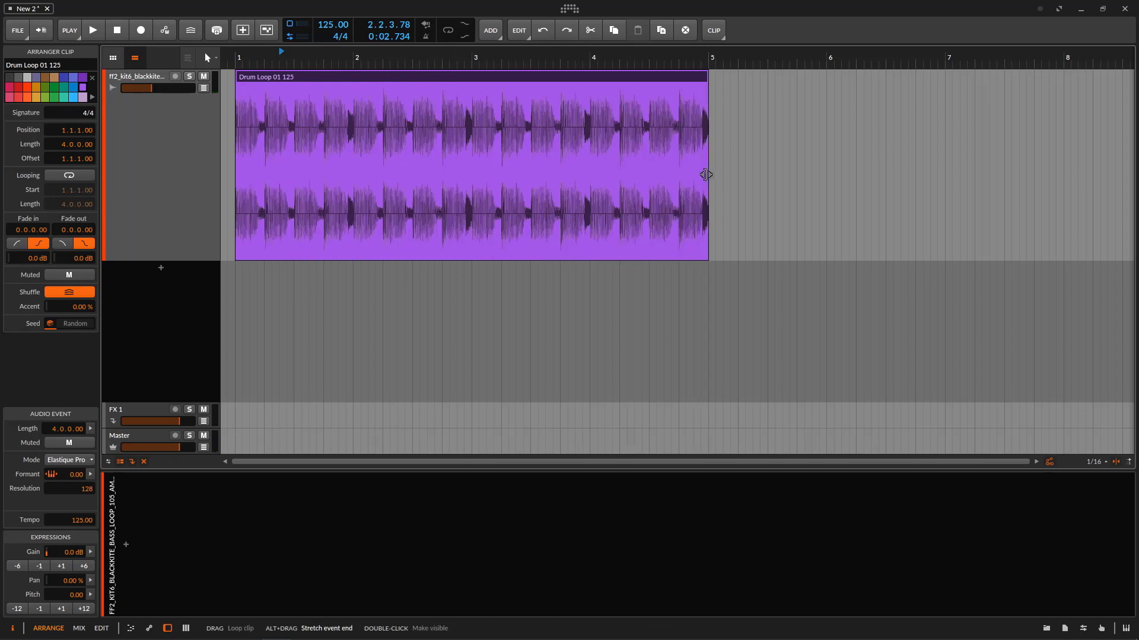
# Try stretching the clip's end manually to a length of 2 bars, audition it, and undo the stretch
pyautogui.moveTo(701, 175); pyautogui.dragTo(472, 175)
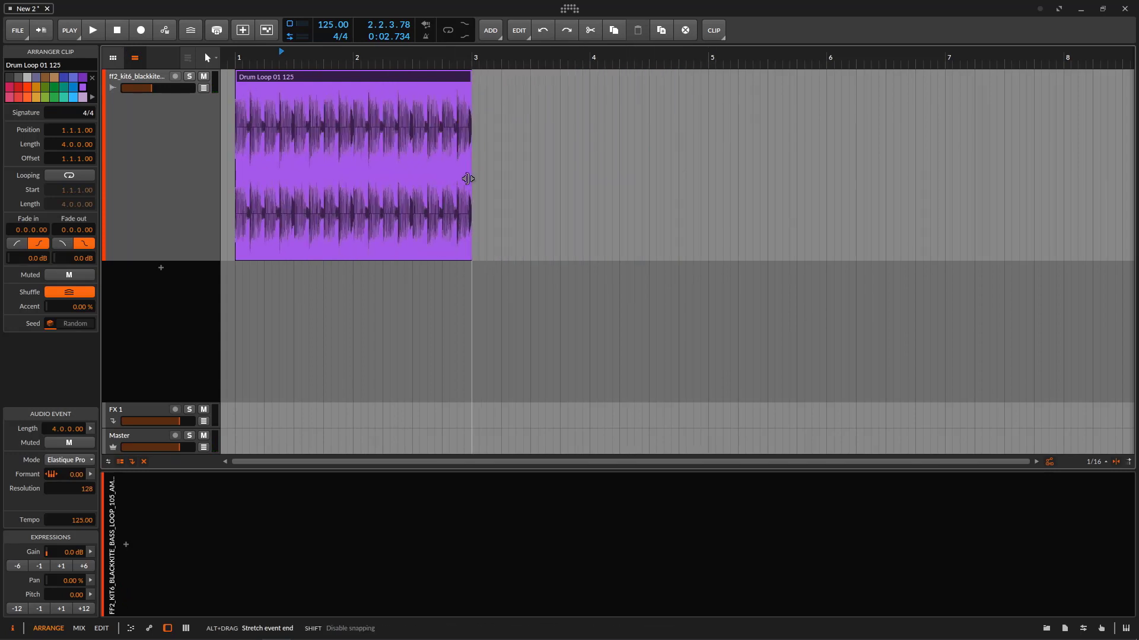
pyautogui.click(346, 58)
pyautogui.press('space')
pyautogui.press('space')
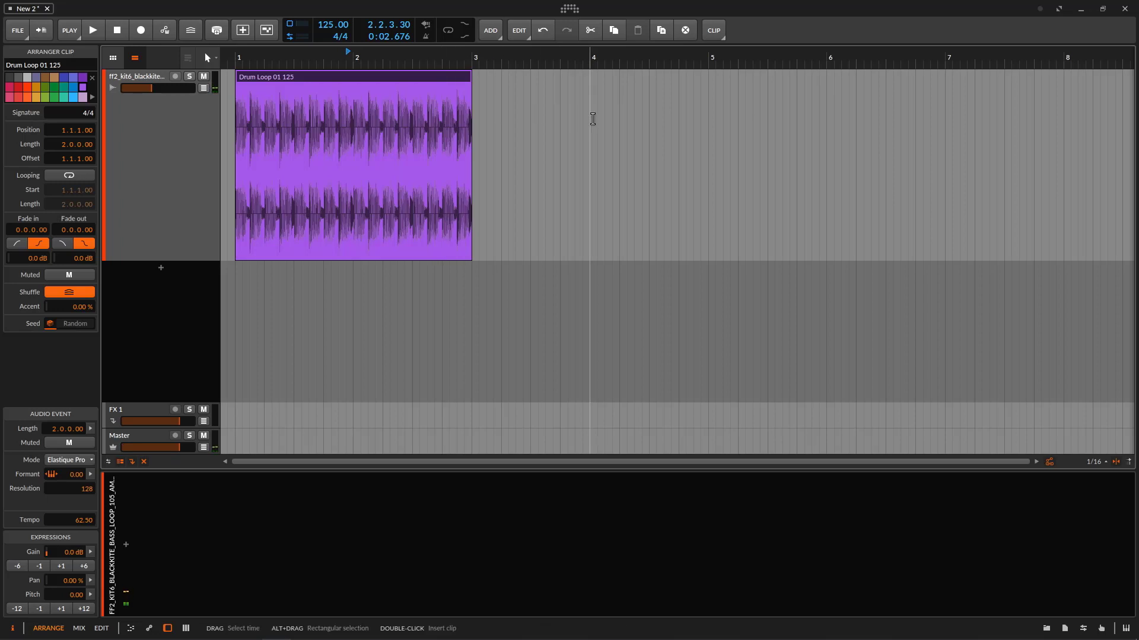
pyautogui.hotkey('ctrl', 'z')
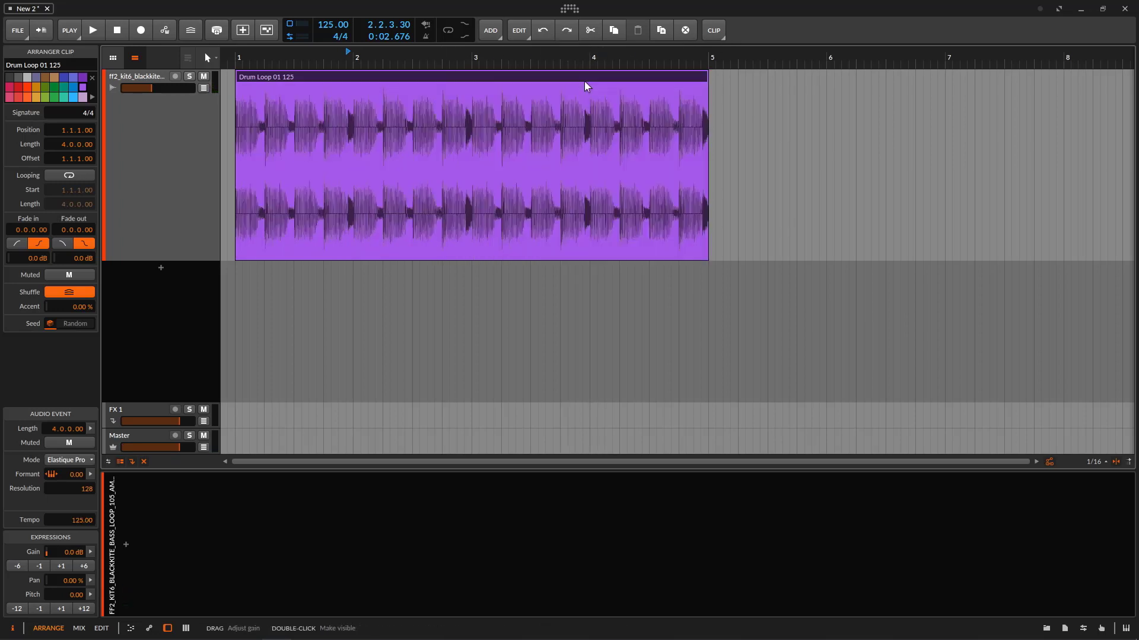
# Try scaling the drum loop clip by 200%, audition it, and undo the scaling
pyautogui.click(706, 32)
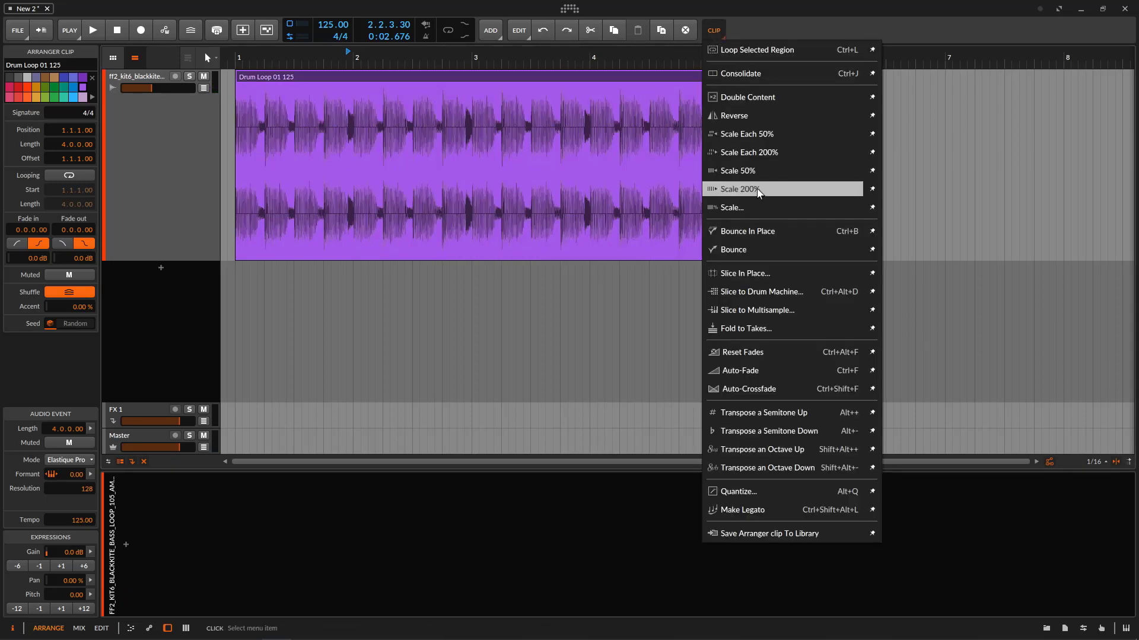
pyautogui.click(738, 189)
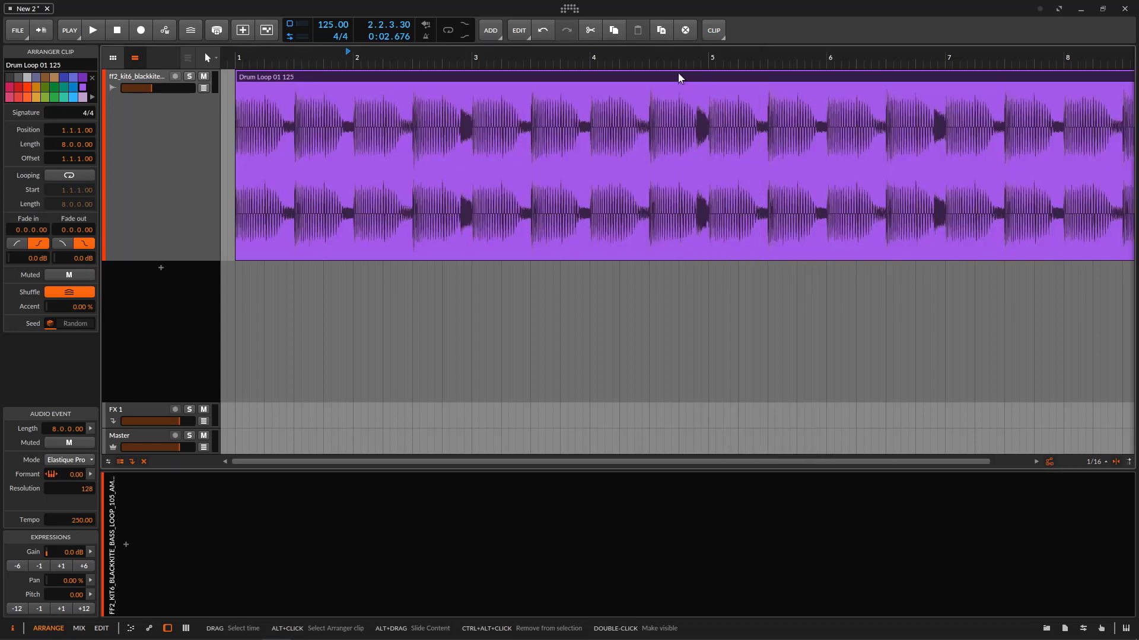
pyautogui.scroll(-5, 436, 60)
pyautogui.press('space')
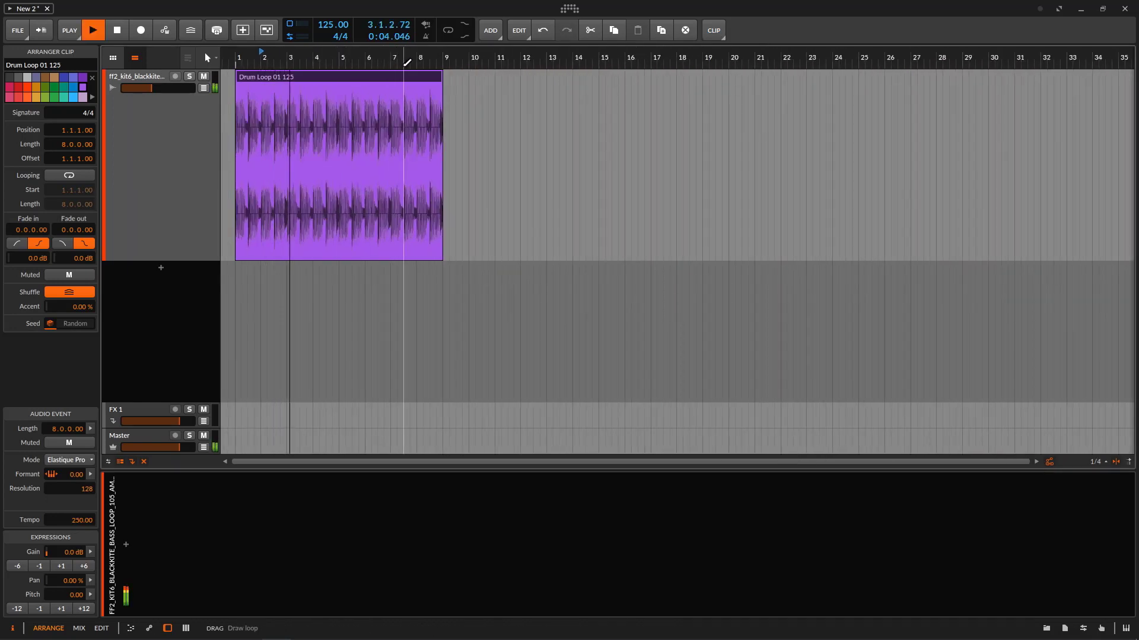
pyautogui.hotkey('ctrl', 'z')
pyautogui.press('space')
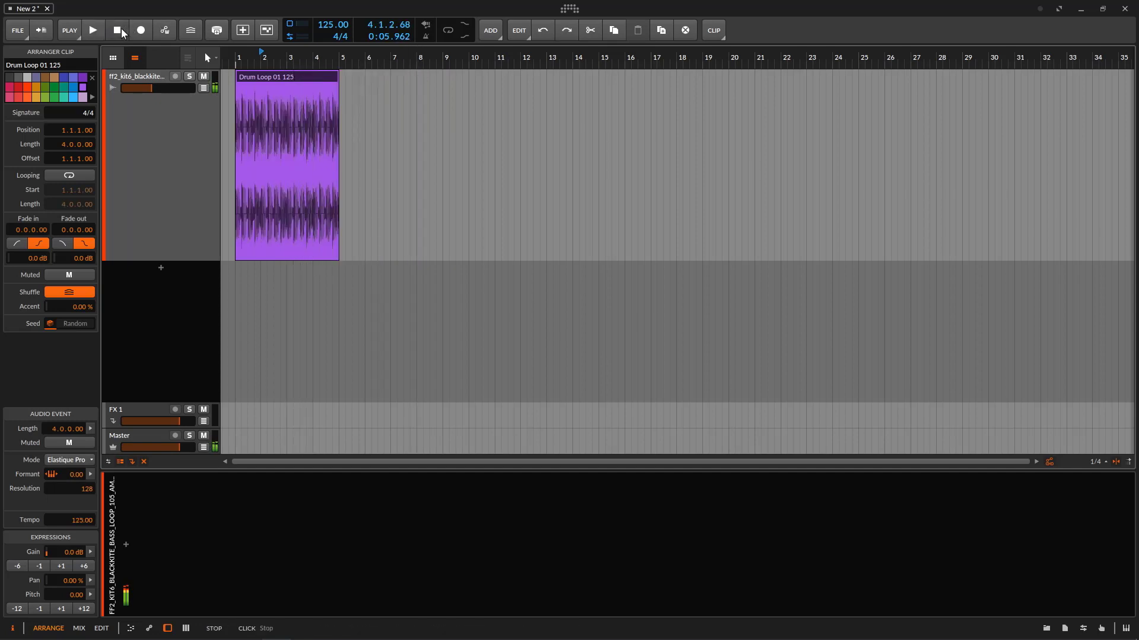
# Open the custom Scale dialog for the drum loop clip and accept the amount of 100%
pyautogui.scroll(5, 279, 57)
pyautogui.scroll(3, 279, 57)
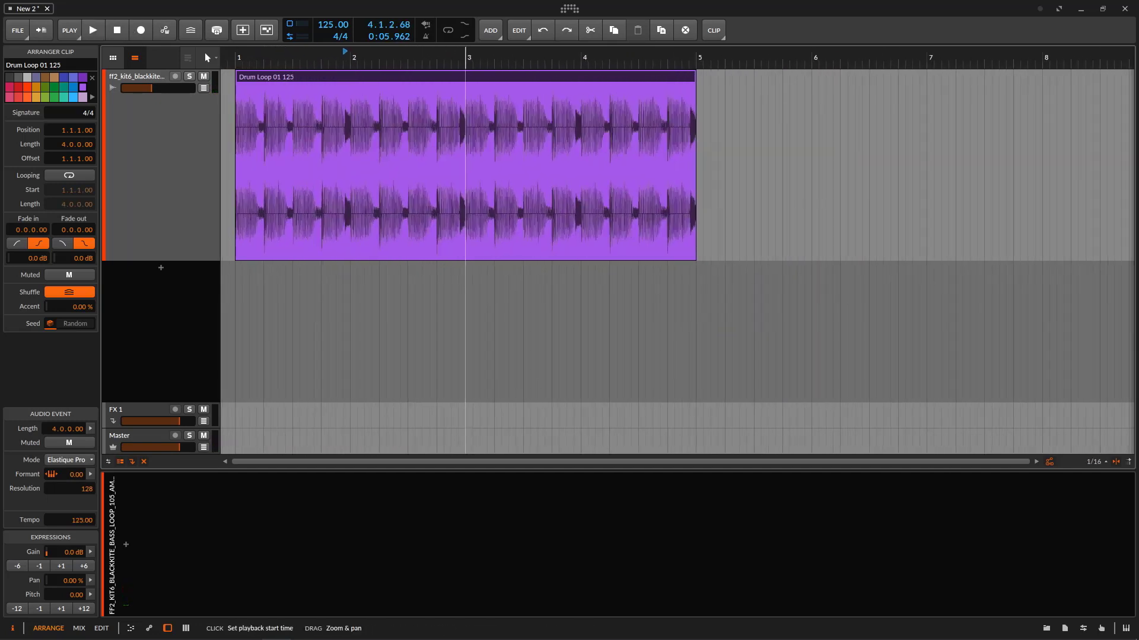
pyautogui.rightClick(688, 154)
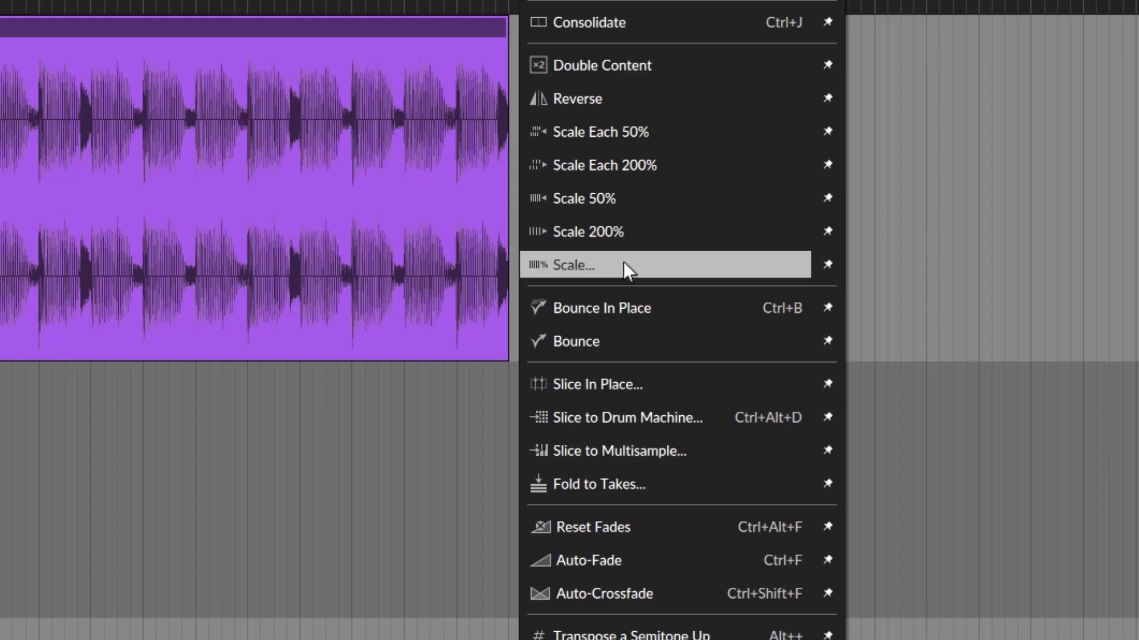
pyautogui.click(603, 266)
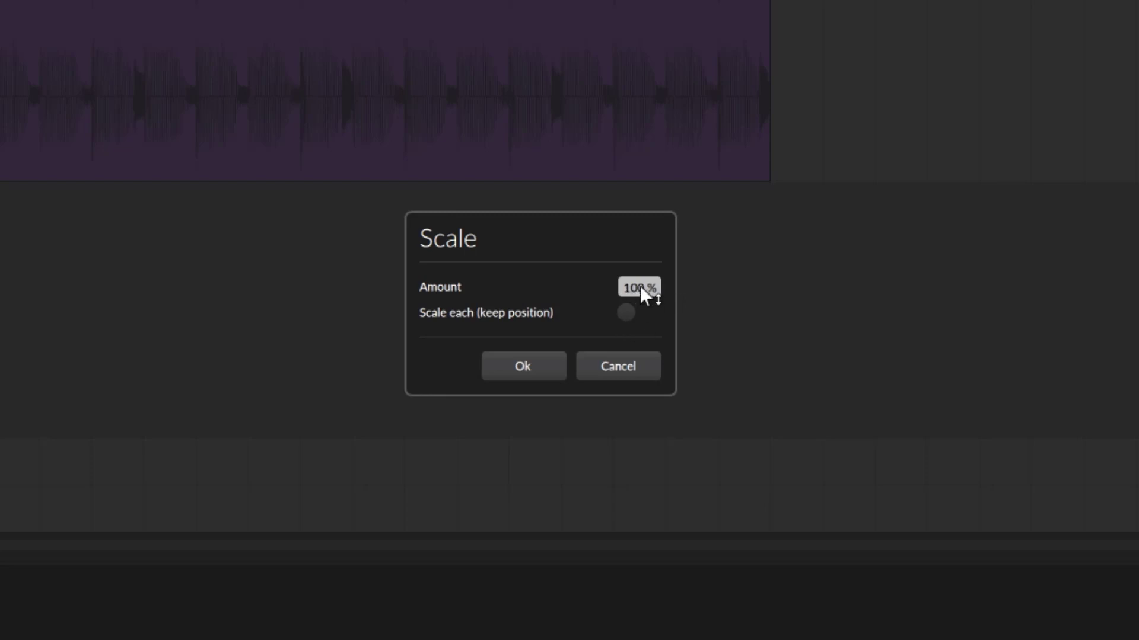
pyautogui.click(526, 365)
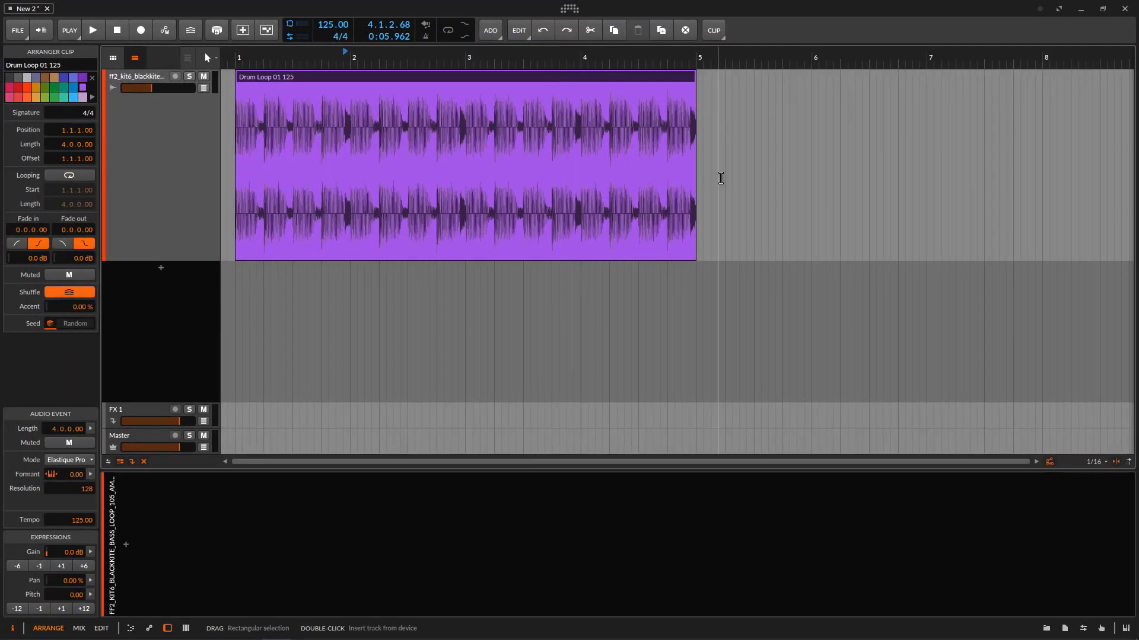
# Scale the drum loop clip by a custom amount of 50%
pyautogui.click(713, 30)
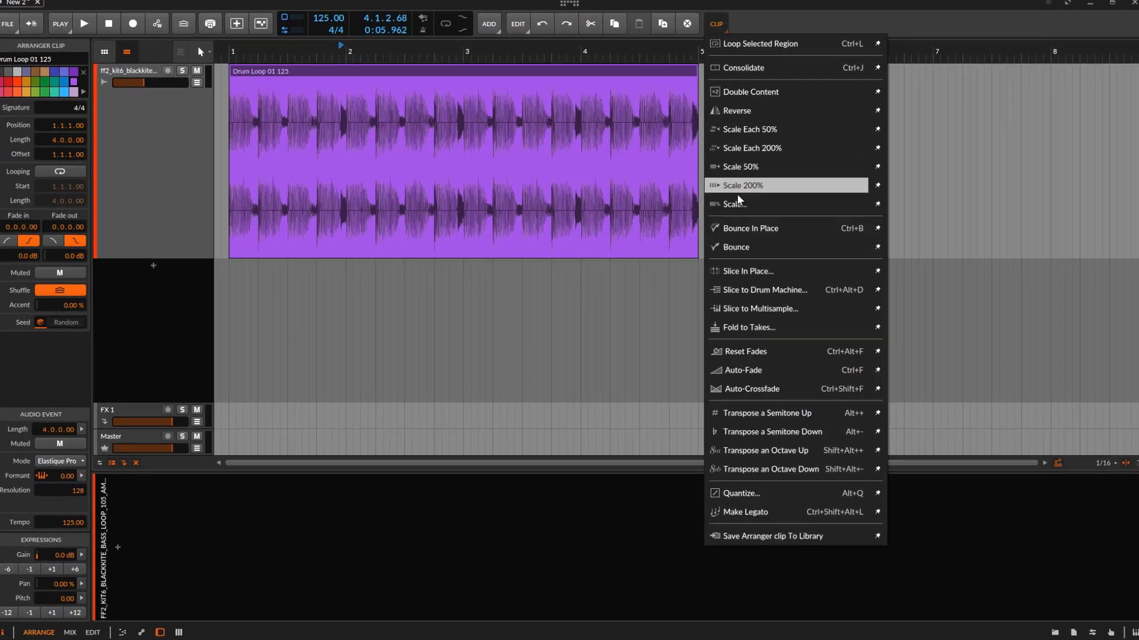
pyautogui.click(738, 203)
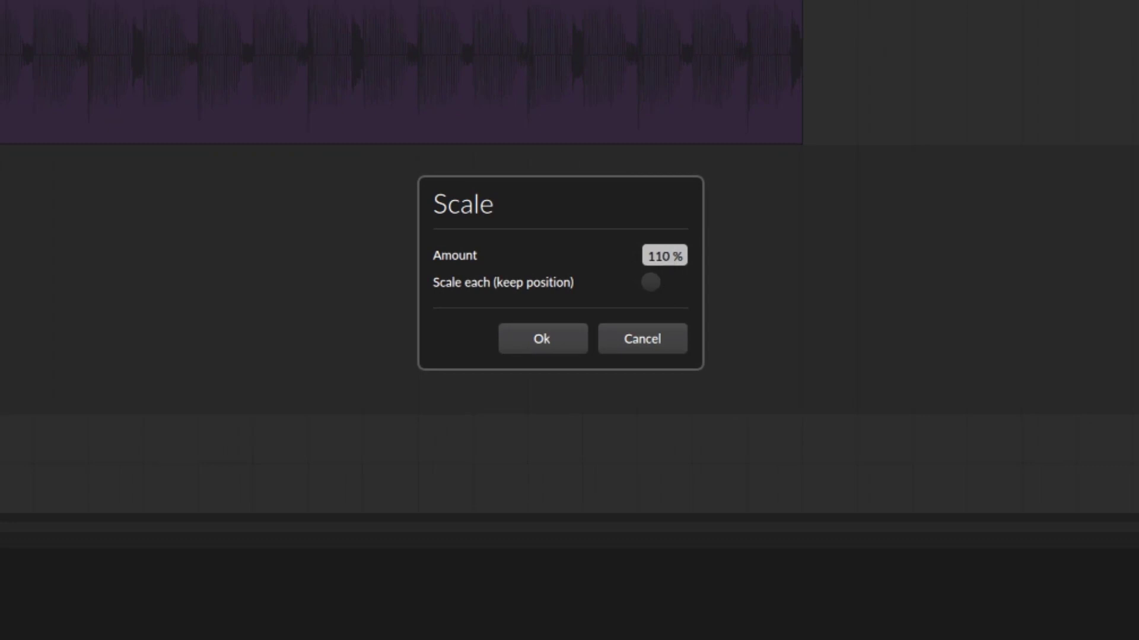
pyautogui.doubleClick(650, 255)
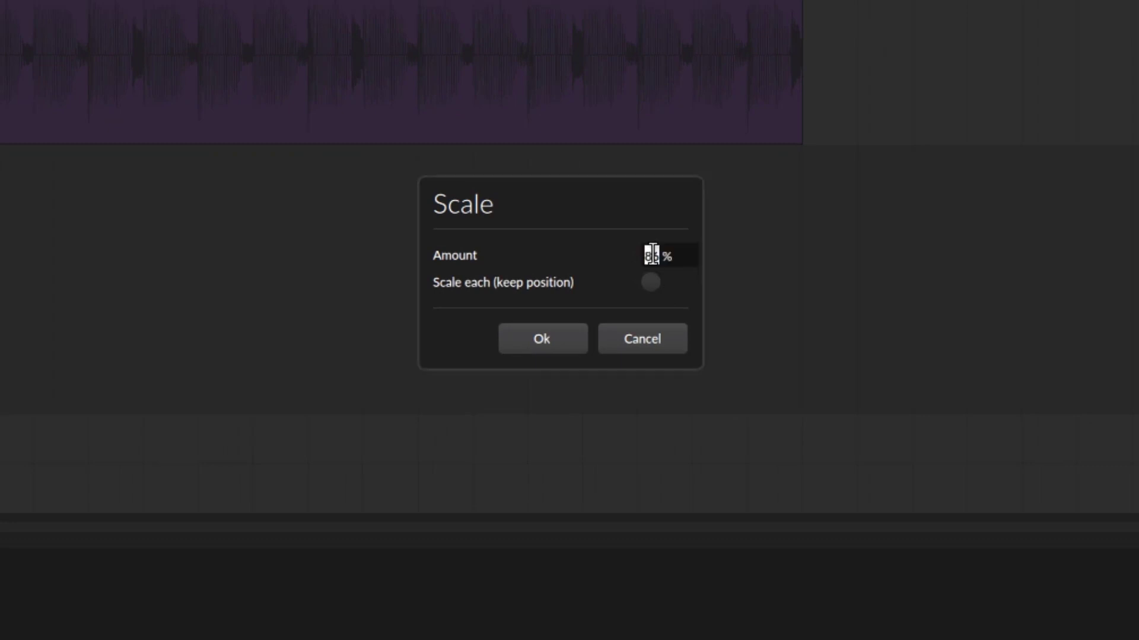
pyautogui.write('4')
pyautogui.press('BackSpace')
pyautogui.write('50')
pyautogui.click(541, 339)
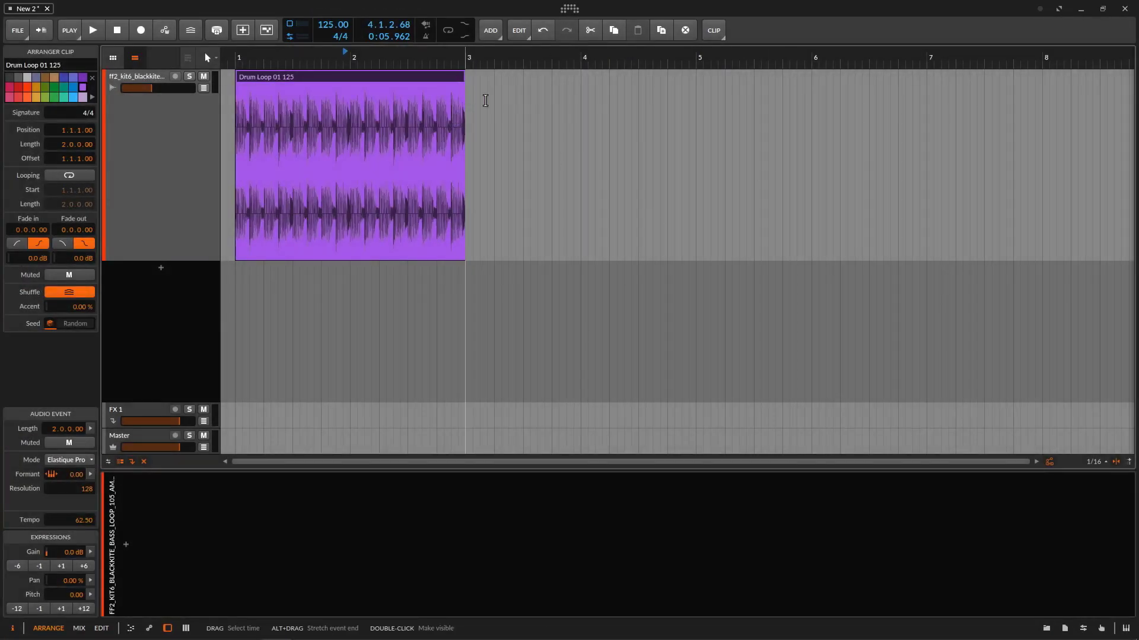
# Try a custom scale amount of 999% for the clip, cancel it, and undo the custom 50% scaling
pyautogui.click(714, 30)
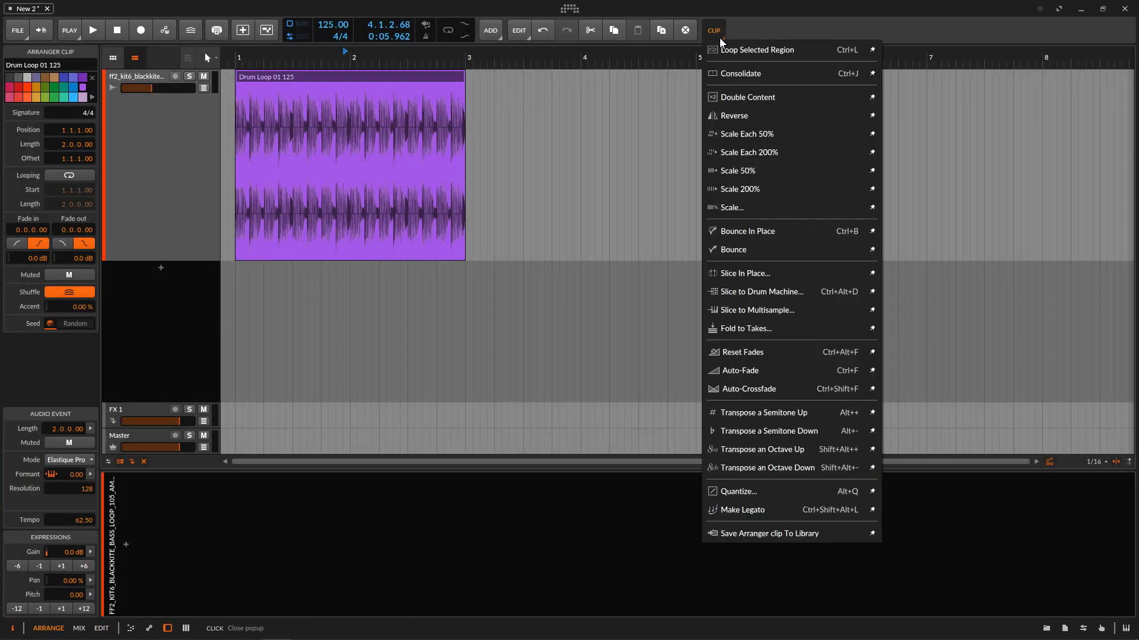
pyautogui.click(759, 208)
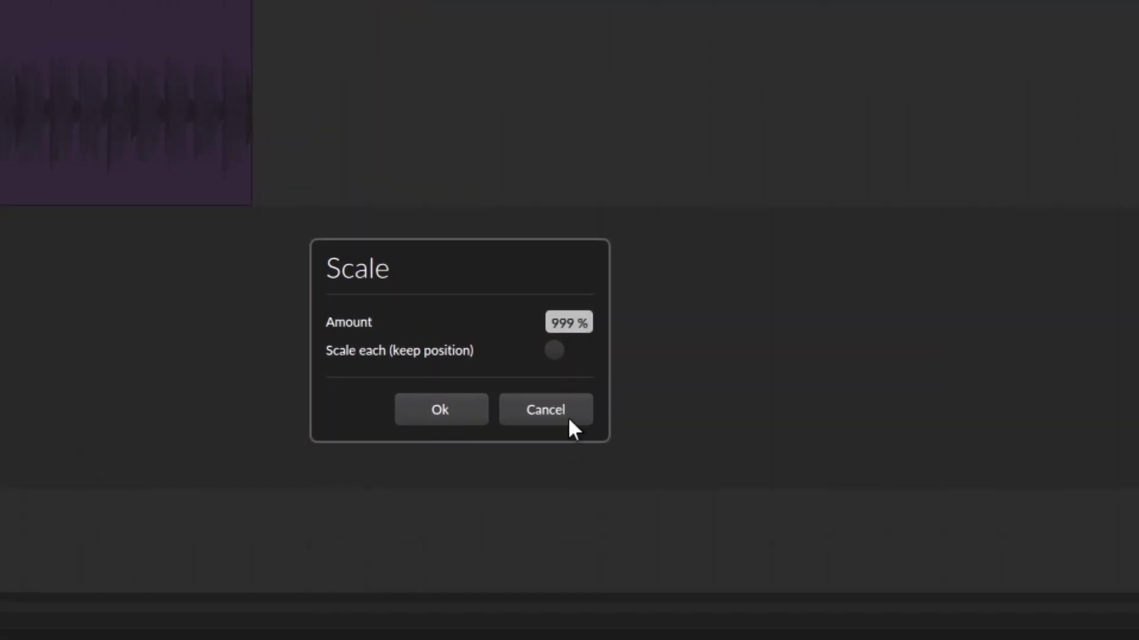
pyautogui.click(567, 415)
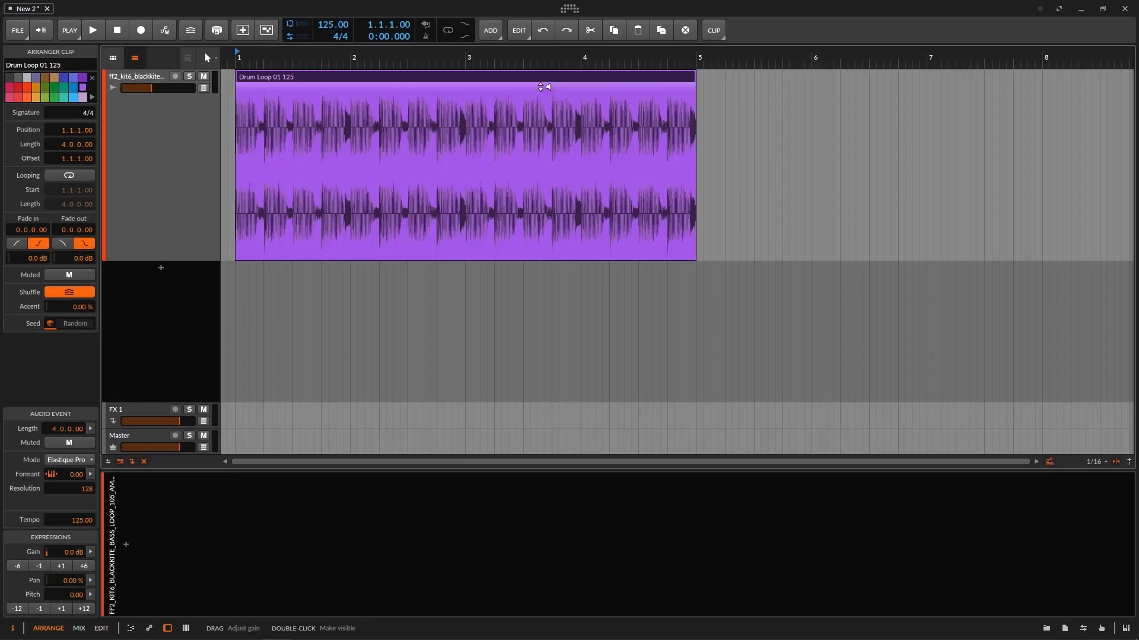
# Play the drum loop clip, try Scale Each 50% on it, audition the result, and undo the scaling
pyautogui.press('space')
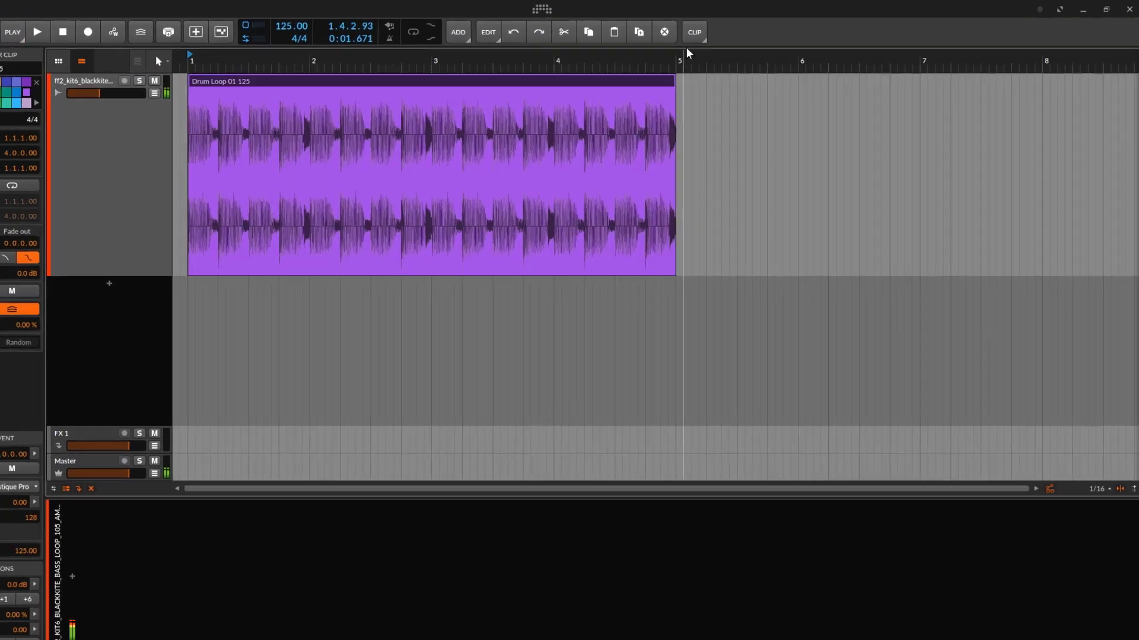
pyautogui.click(713, 30)
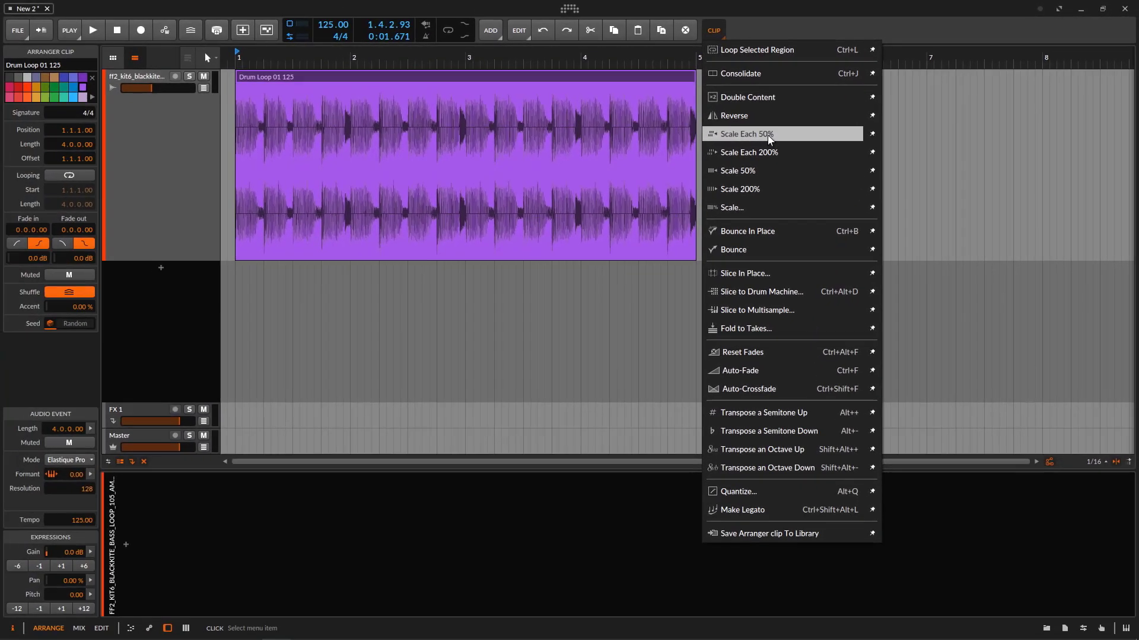
pyautogui.click(767, 134)
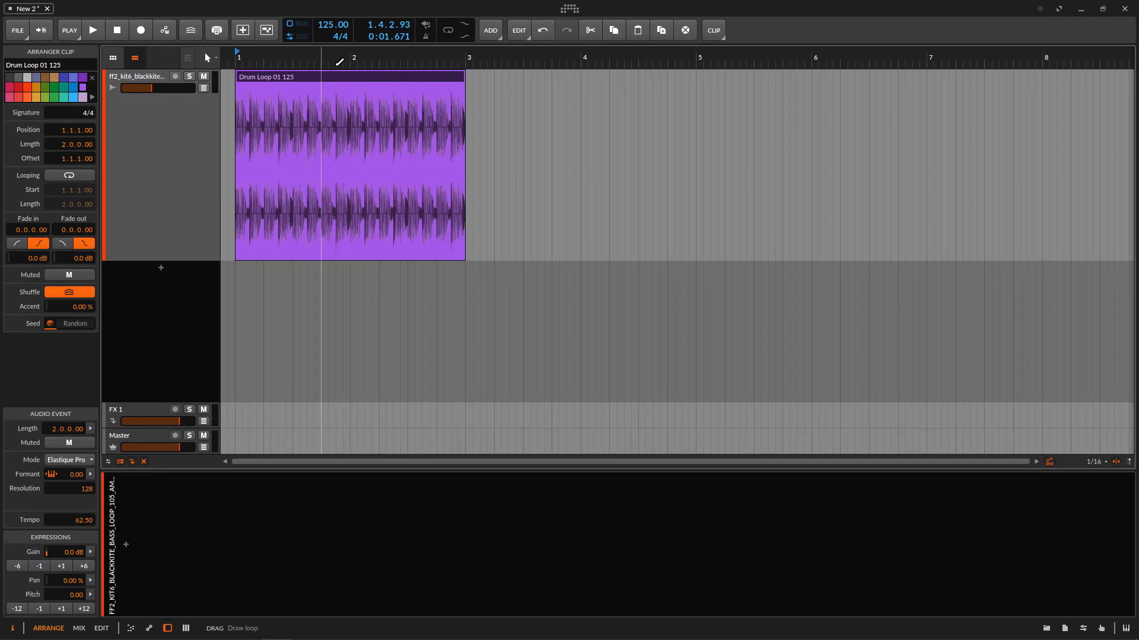
pyautogui.press('space')
pyautogui.press('space')
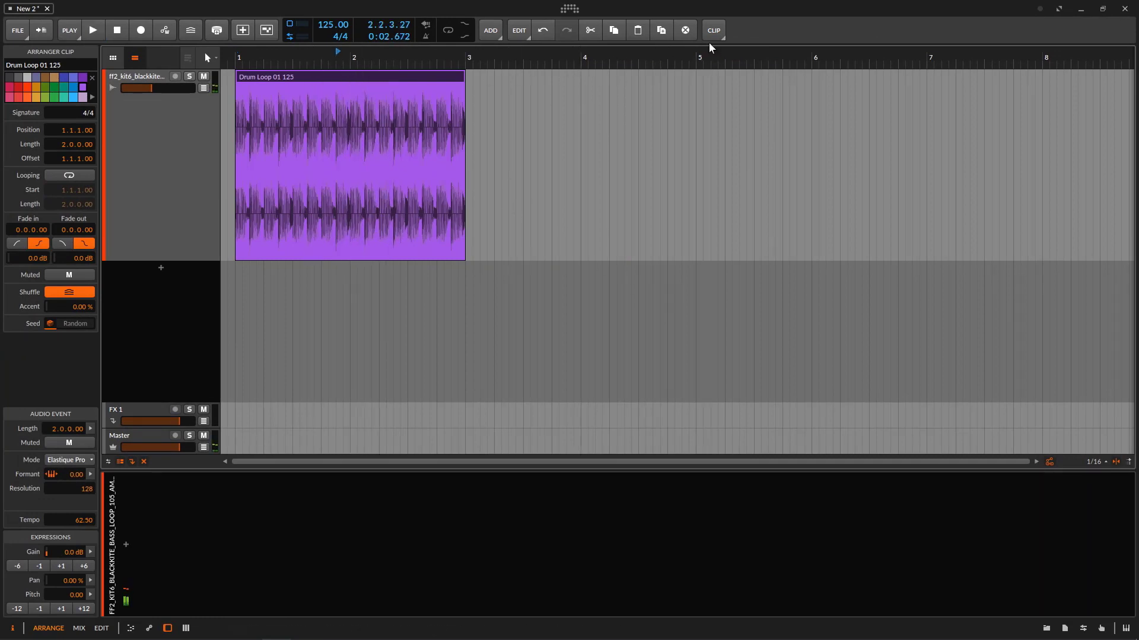
pyautogui.click(713, 31)
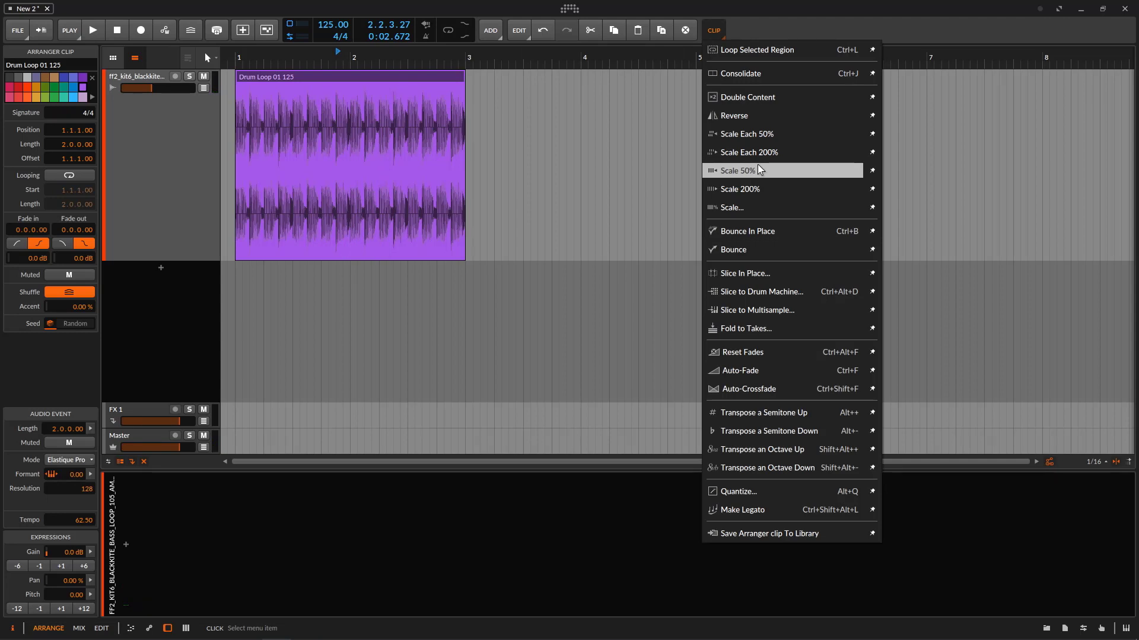
pyautogui.click(775, 23)
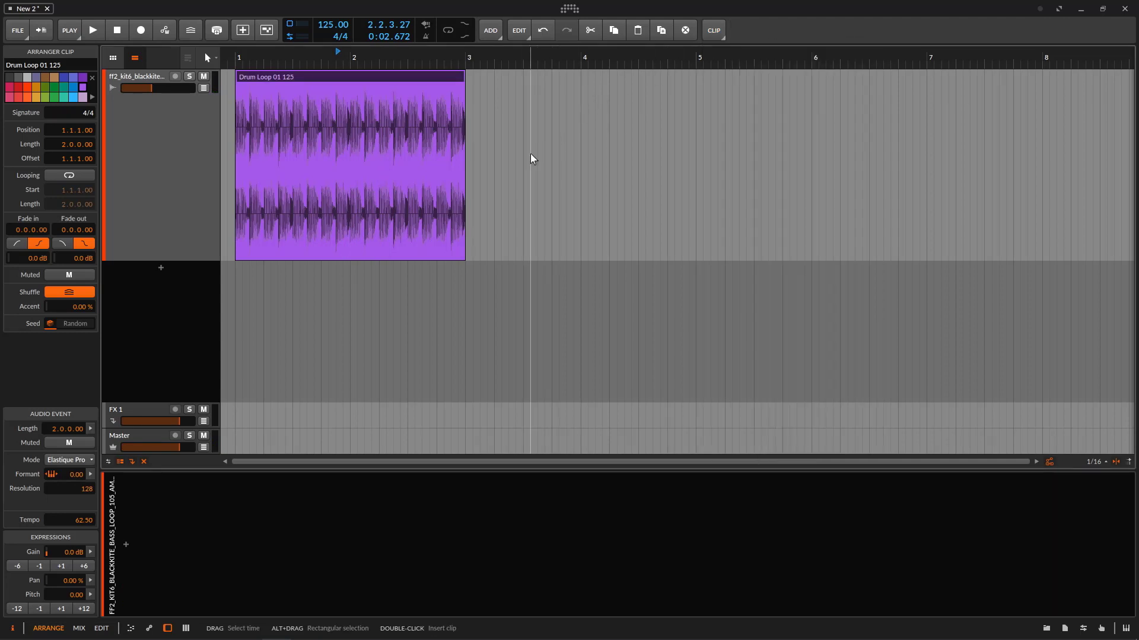
pyautogui.hotkey('ctrl', 'z')
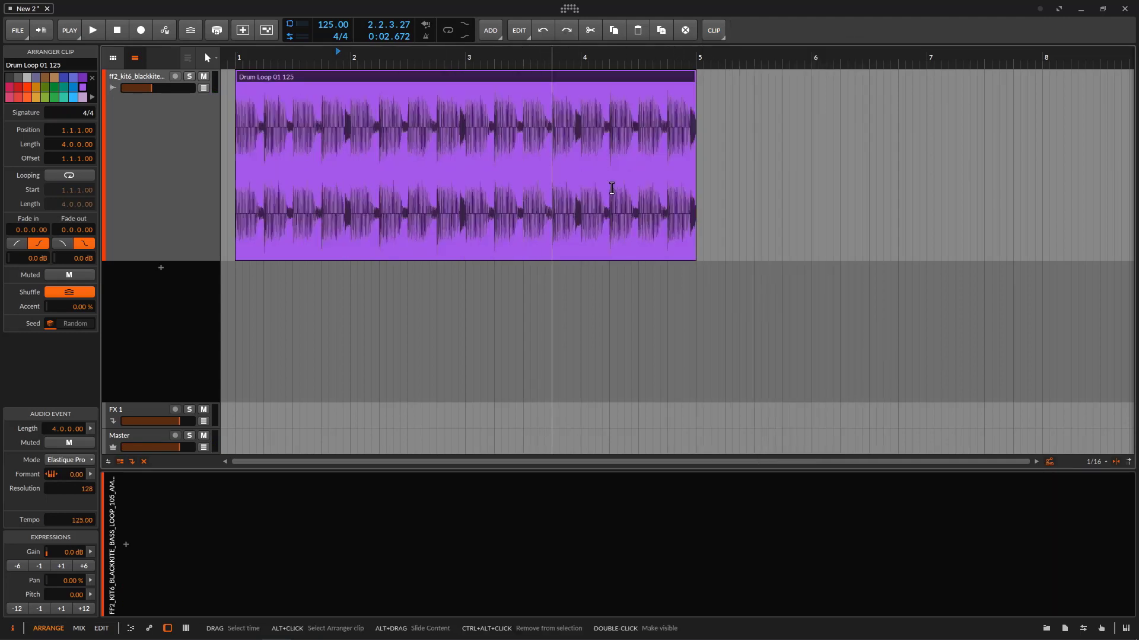
# Open the drum loop clip in the detail editor, select its audio event, and view the available event commands
pyautogui.click(713, 30)
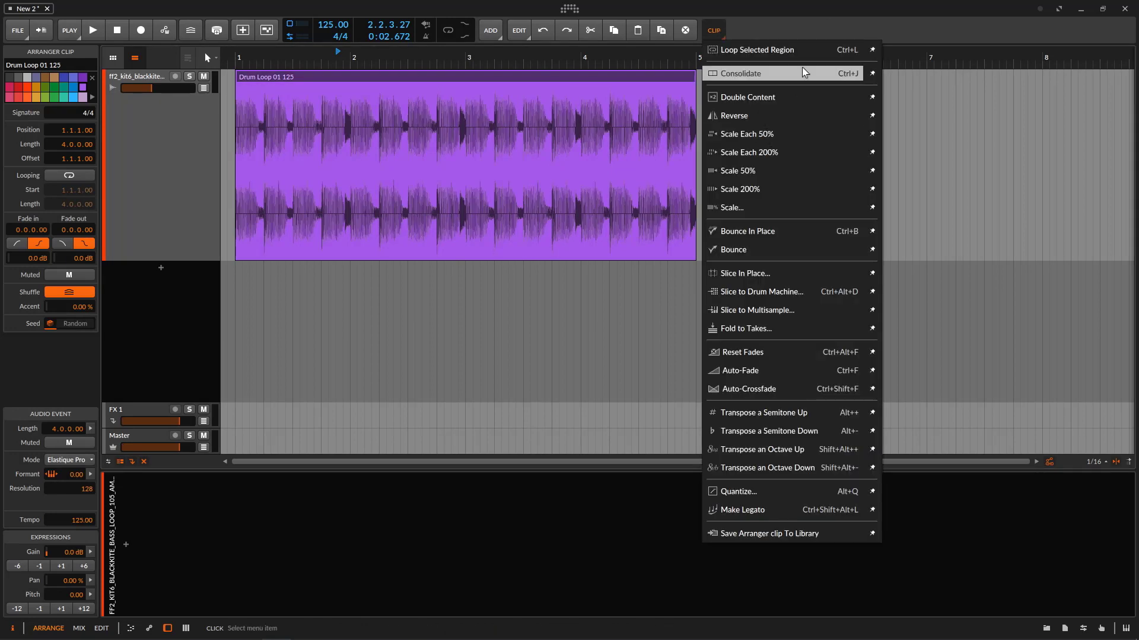
pyautogui.doubleClick(469, 81)
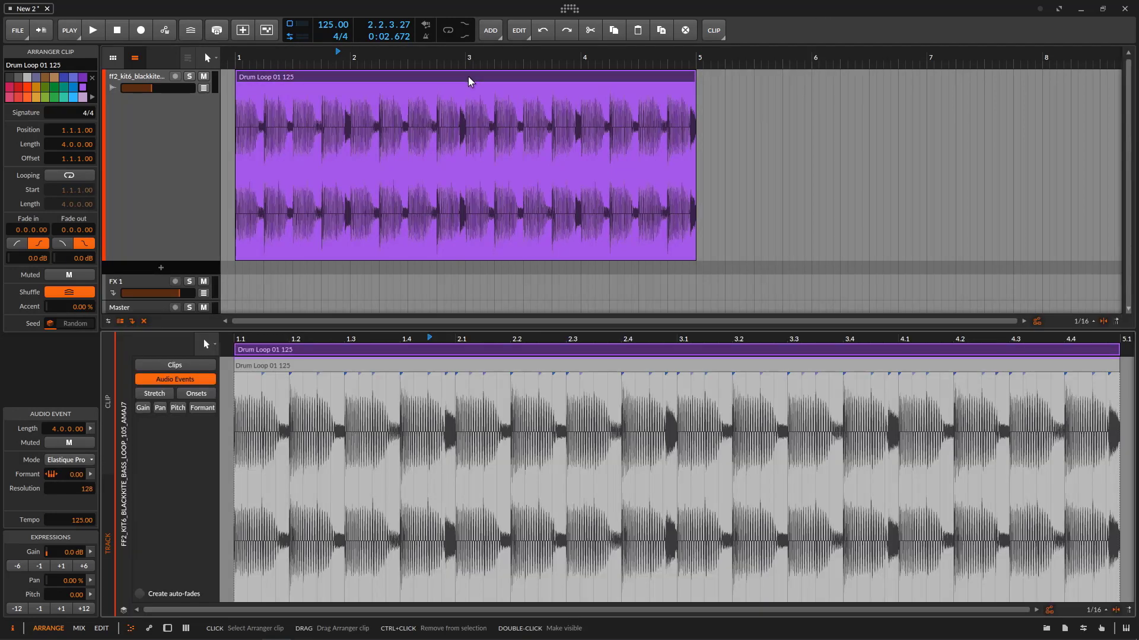
pyautogui.scroll(-5, 404, 338)
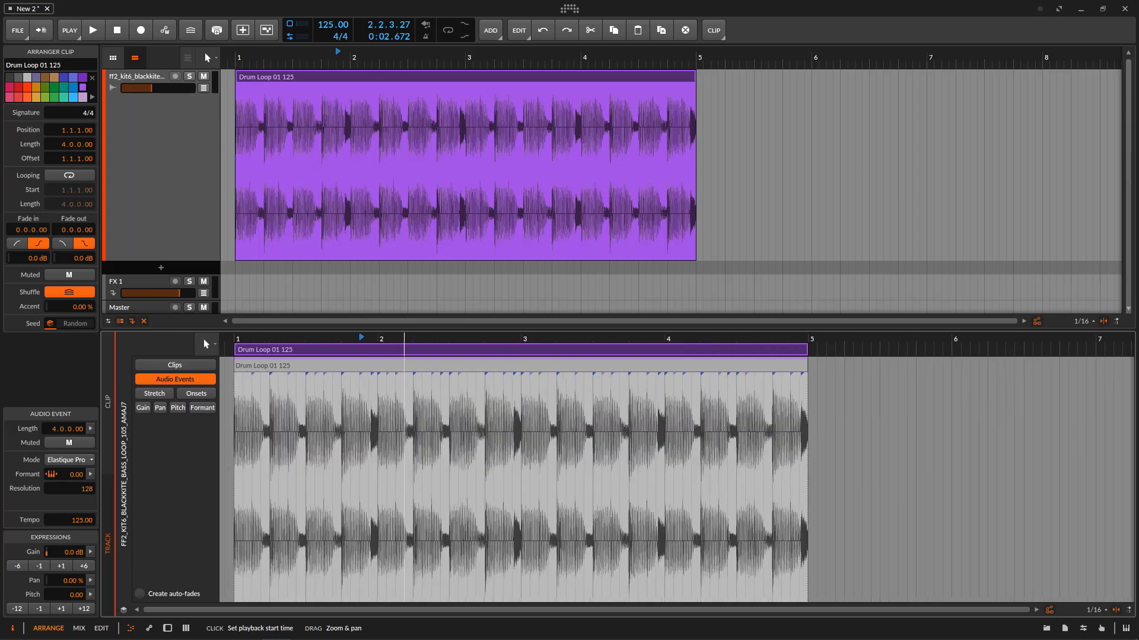
pyautogui.scroll(2, 403, 339)
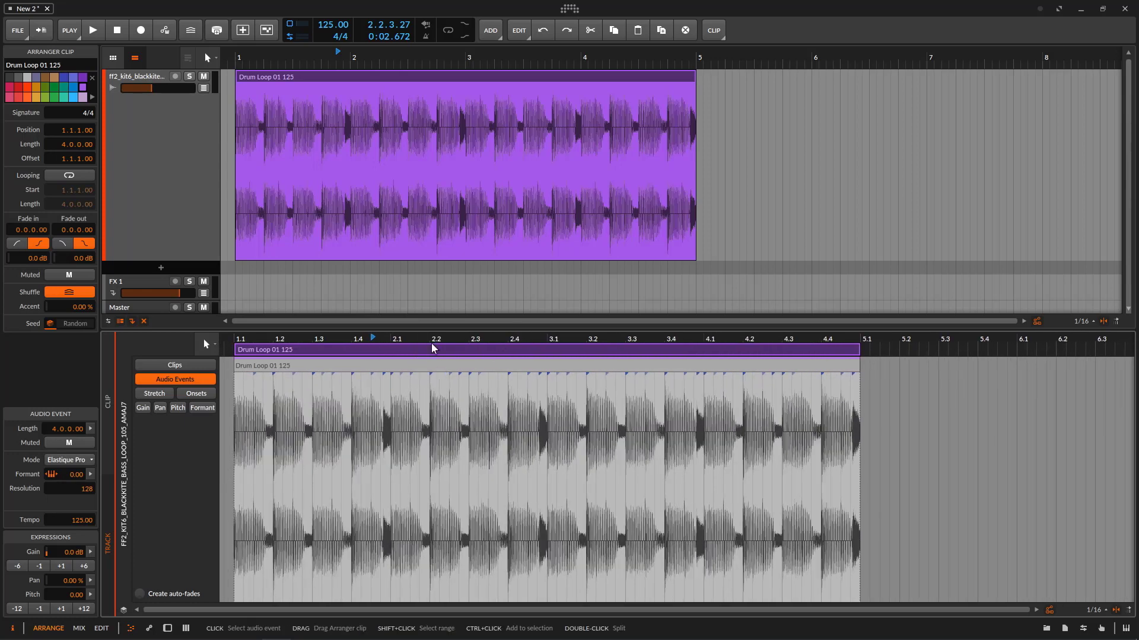
pyautogui.click(344, 371)
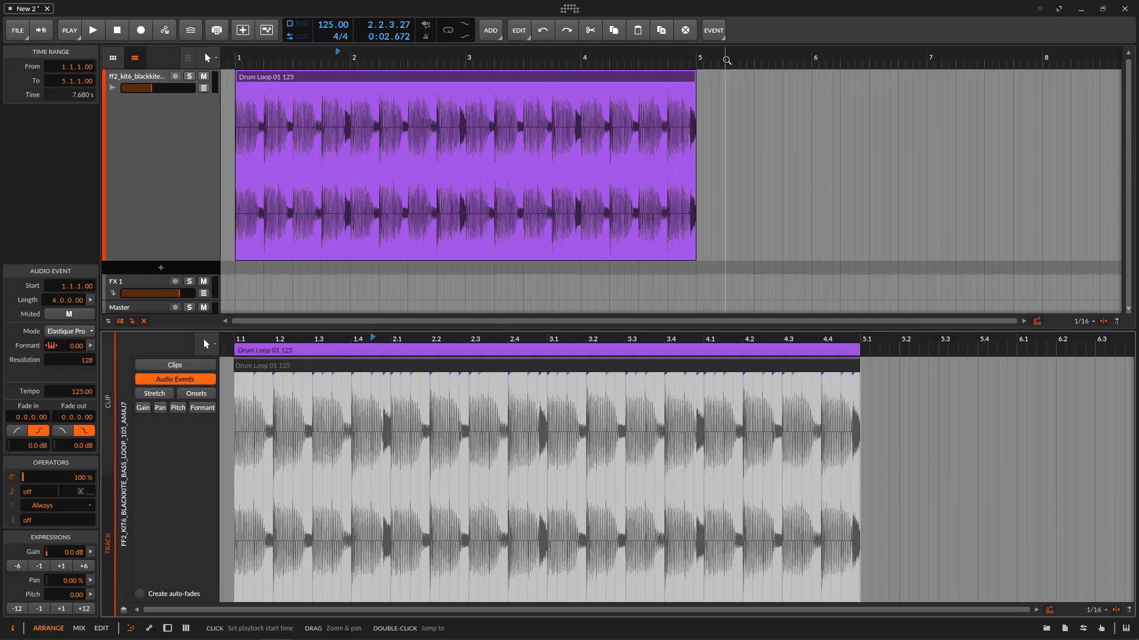
pyautogui.click(713, 31)
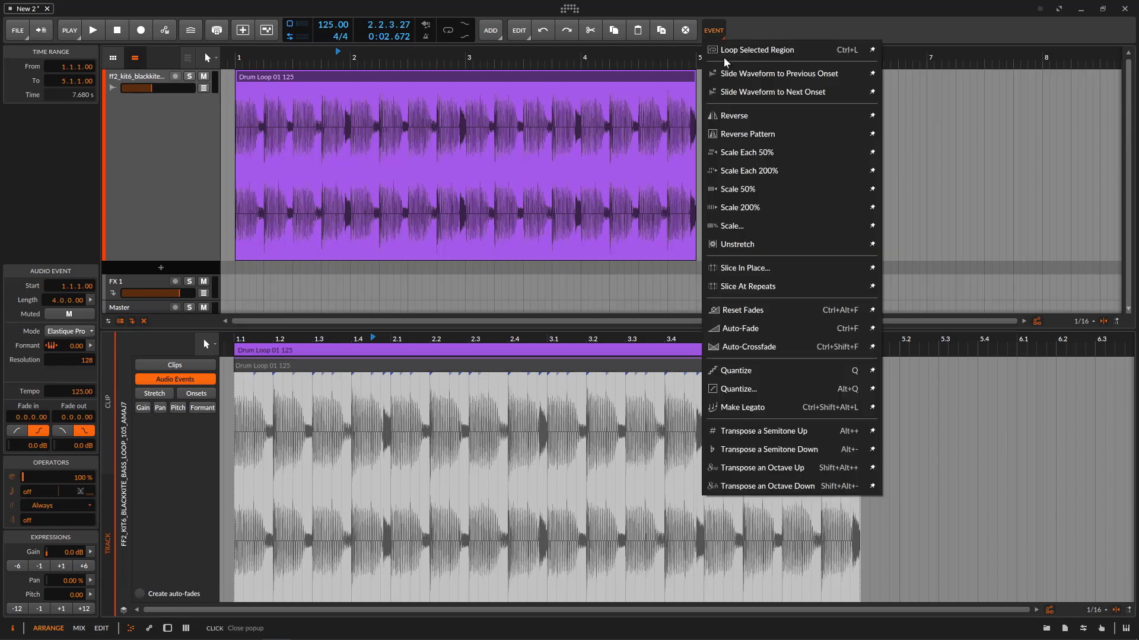
pyautogui.click(707, 209)
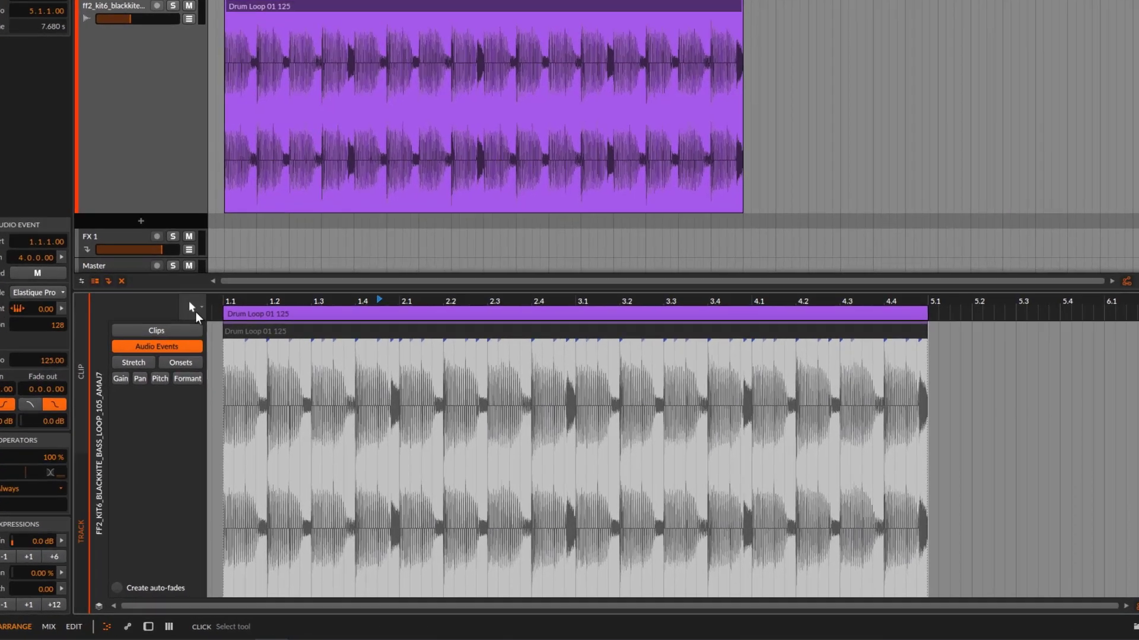
# Split the drum loop's audio event with the Knife tool at beats 1.2, 1.3, 1.4, 2.1, 2.2, 2.3 and 2.4
pyautogui.click(207, 344)
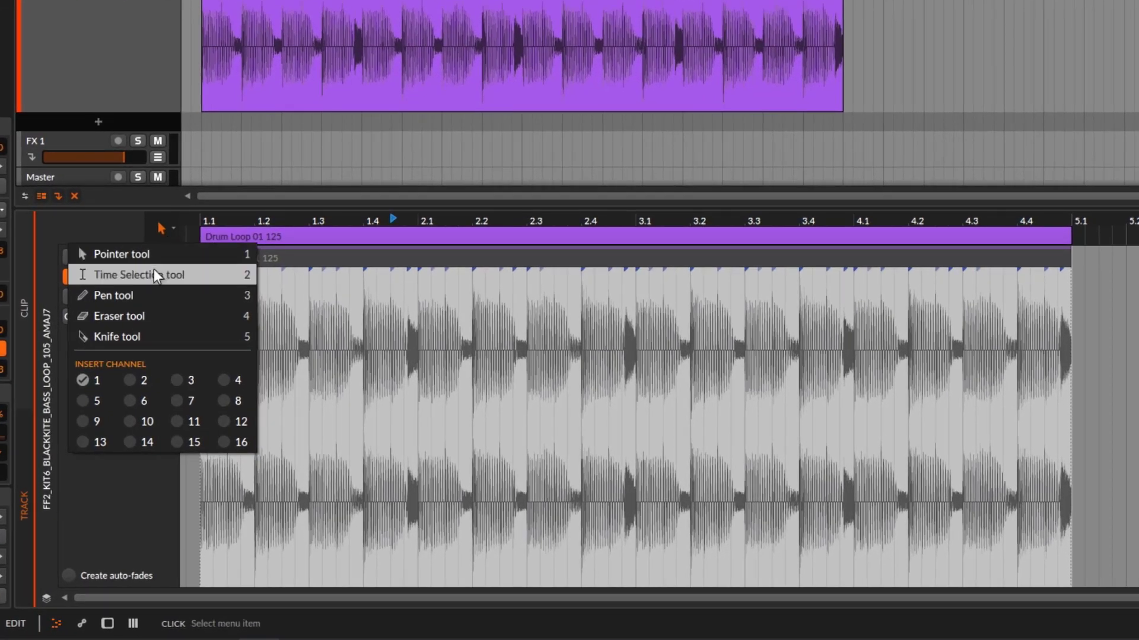
pyautogui.click(133, 334)
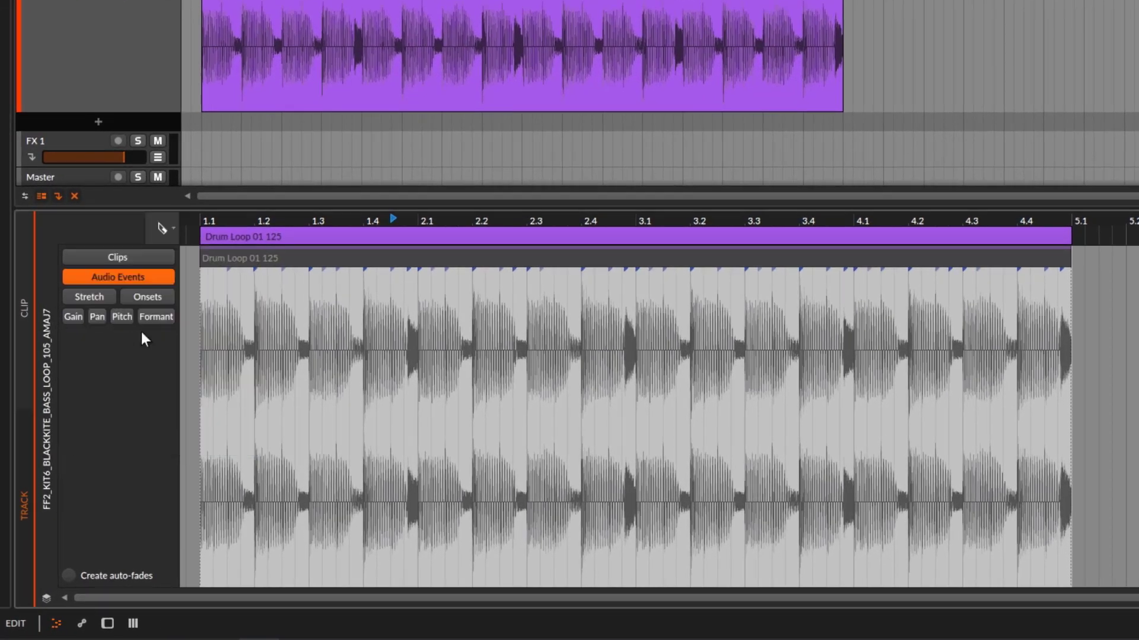
pyautogui.click(259, 328)
pyautogui.click(309, 321)
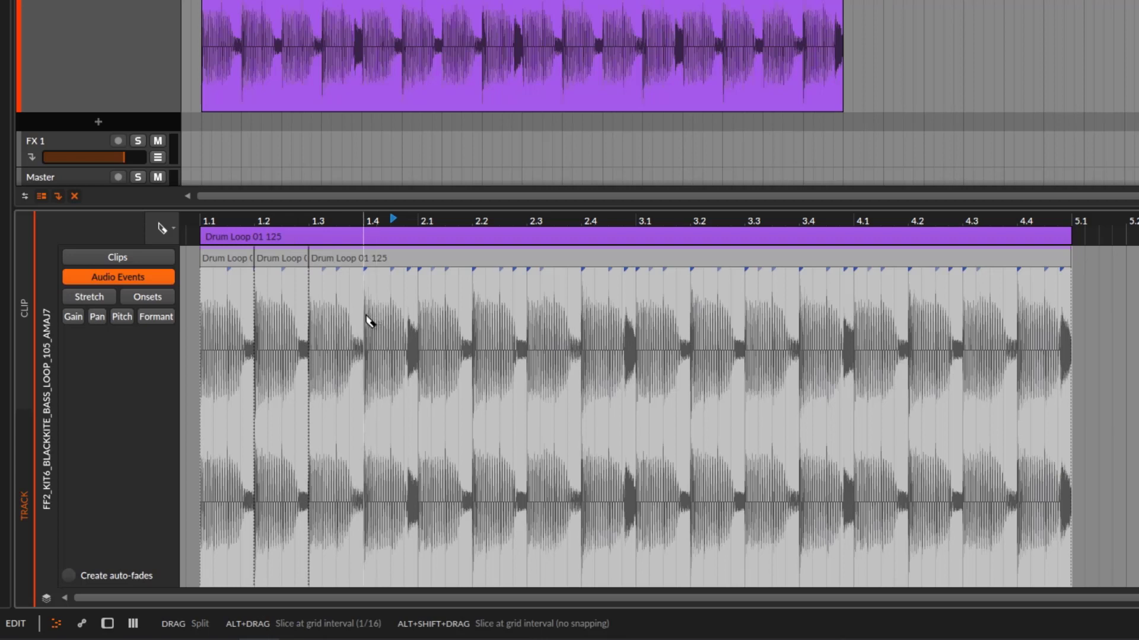
pyautogui.click(364, 321)
pyautogui.click(419, 322)
pyautogui.click(473, 321)
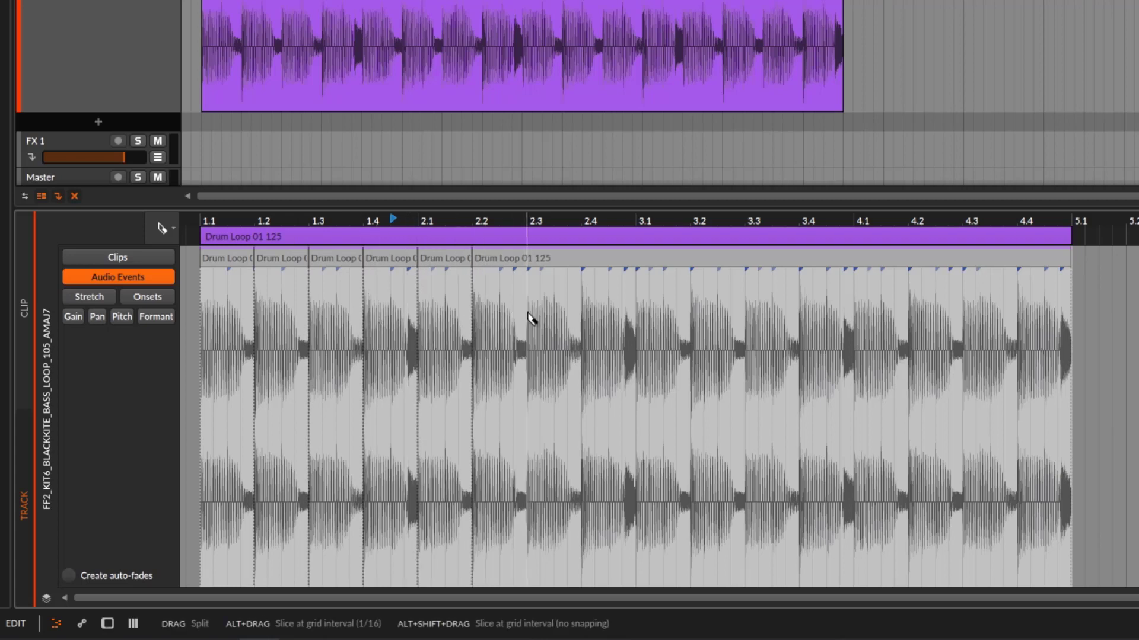
pyautogui.click(530, 317)
pyautogui.click(583, 318)
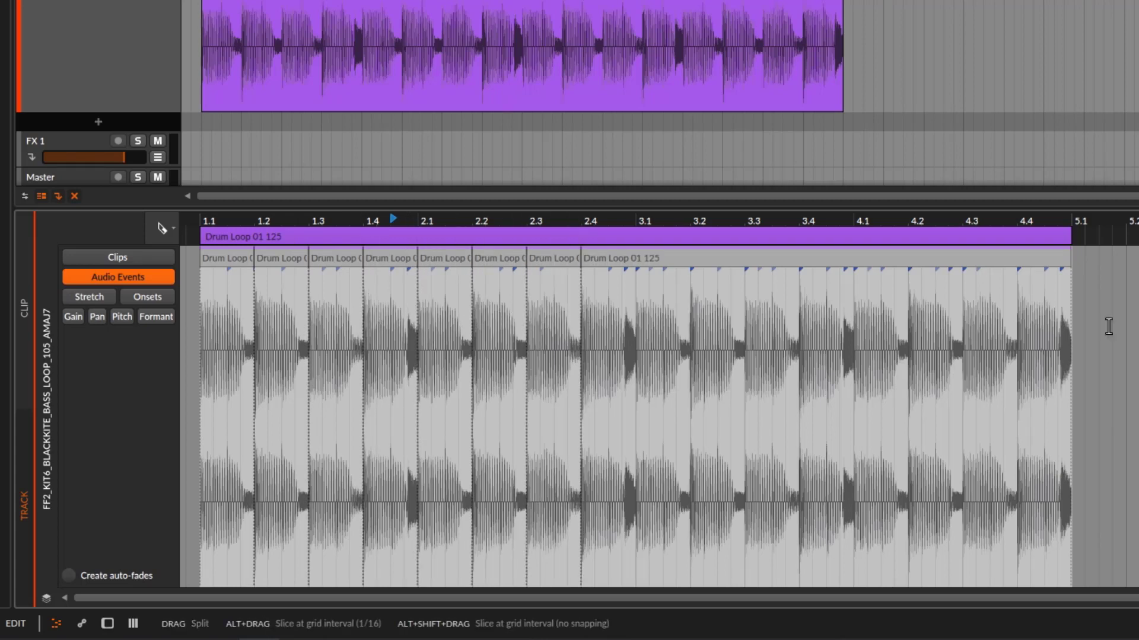
# Select the first seven audio event slices with the Pointer tool and apply Scale 50% to them
pyautogui.click(169, 227)
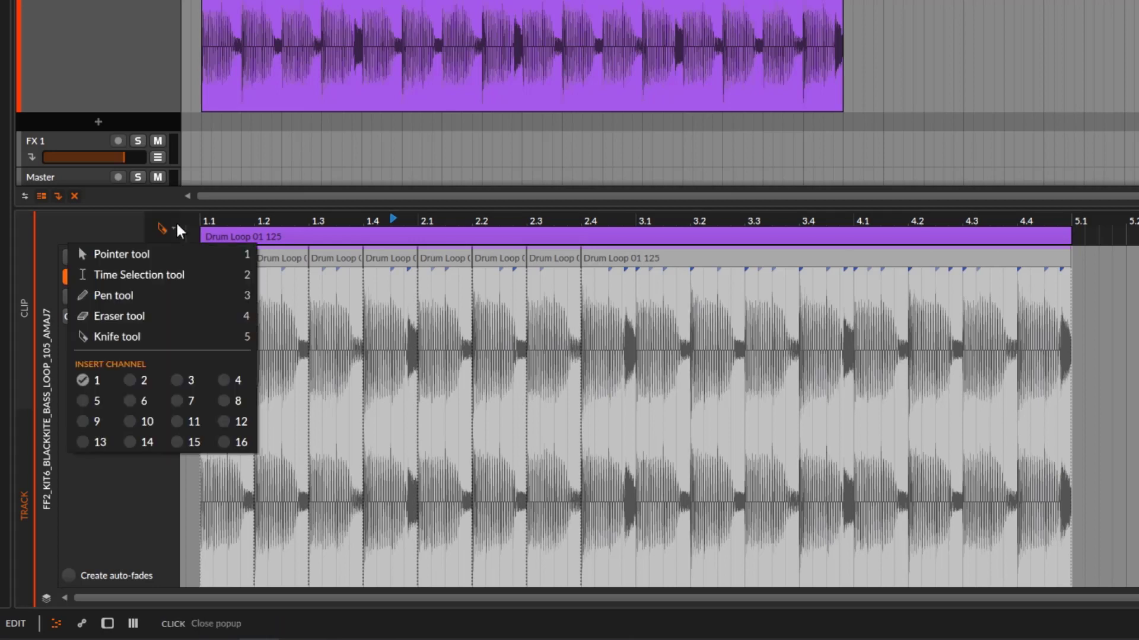
pyautogui.click(151, 250)
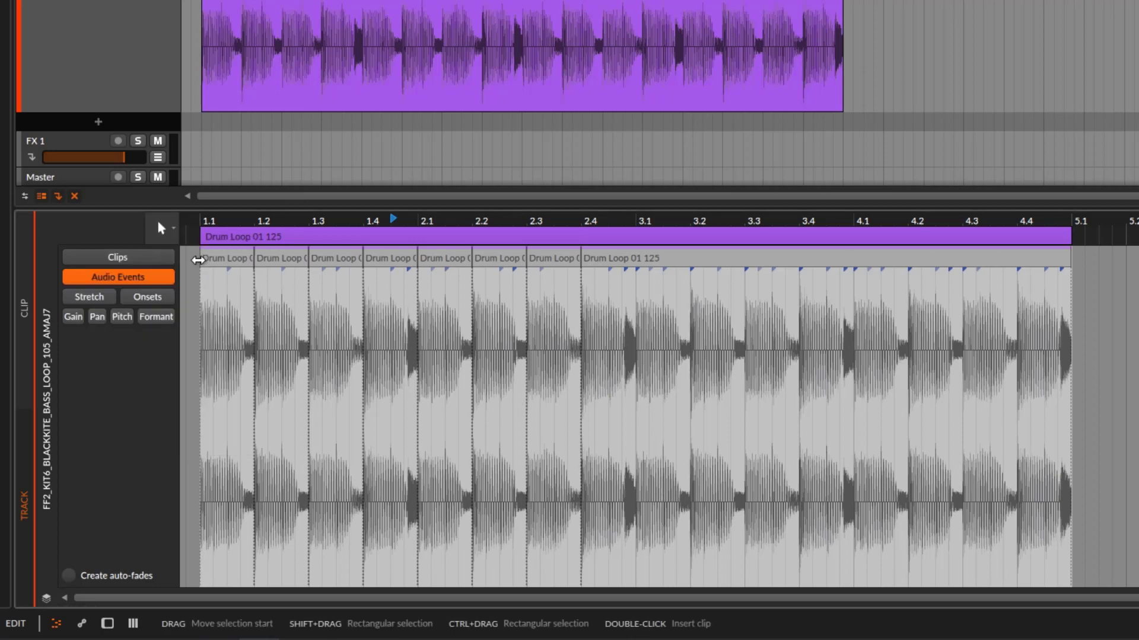
pyautogui.click(243, 259)
pyautogui.keyDown('shift'); pyautogui.click(572, 258); pyautogui.keyUp('shift')
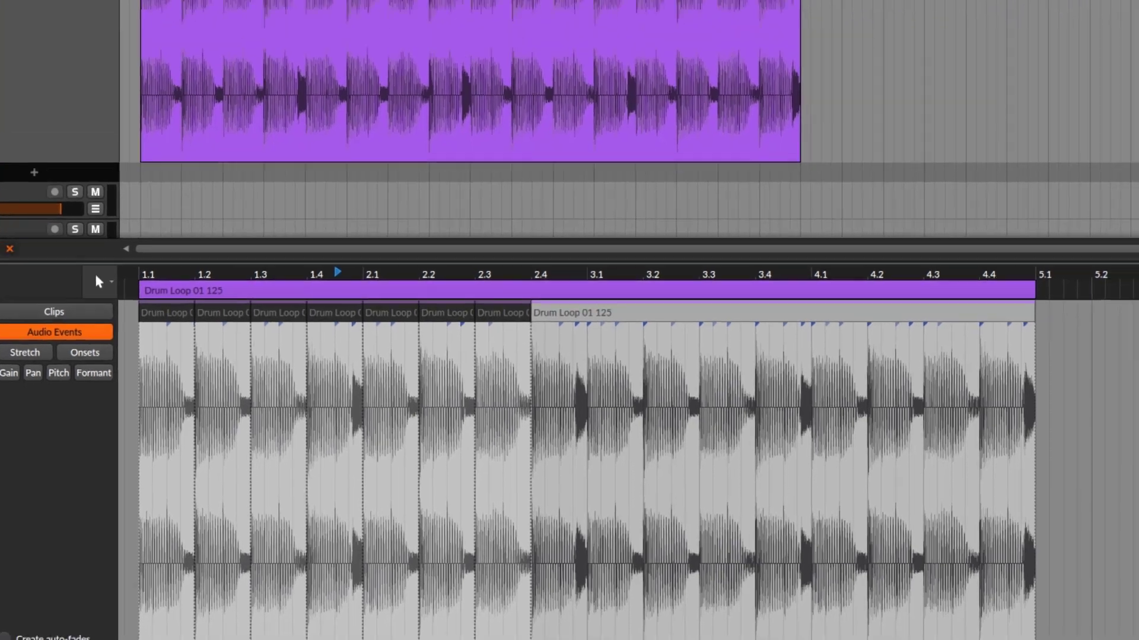
pyautogui.rightClick(451, 356)
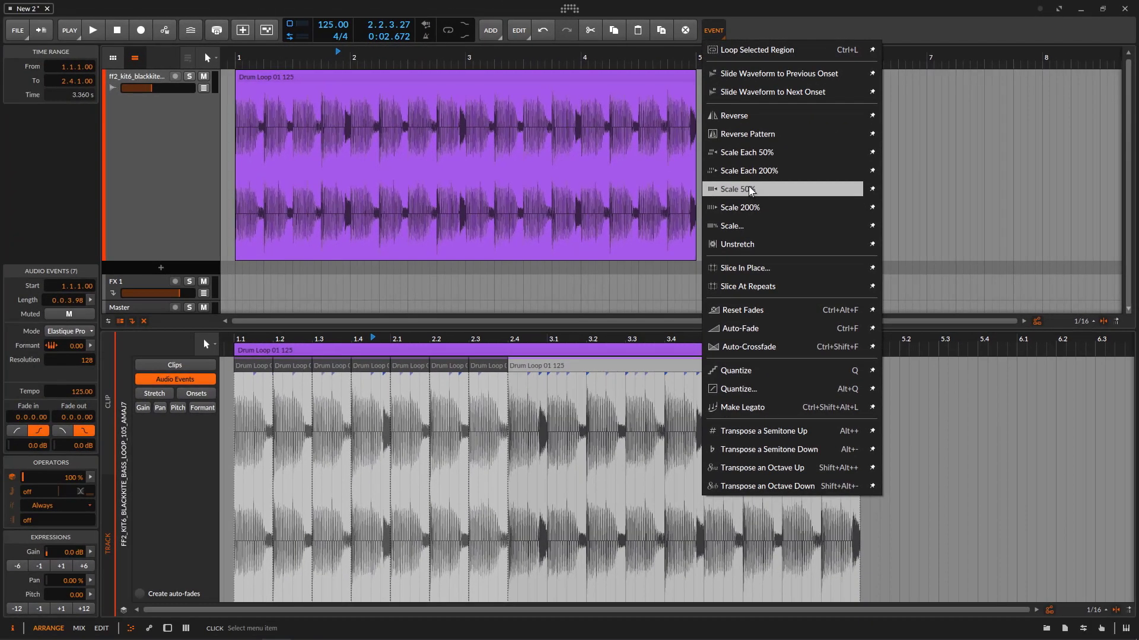
pyautogui.click(750, 190)
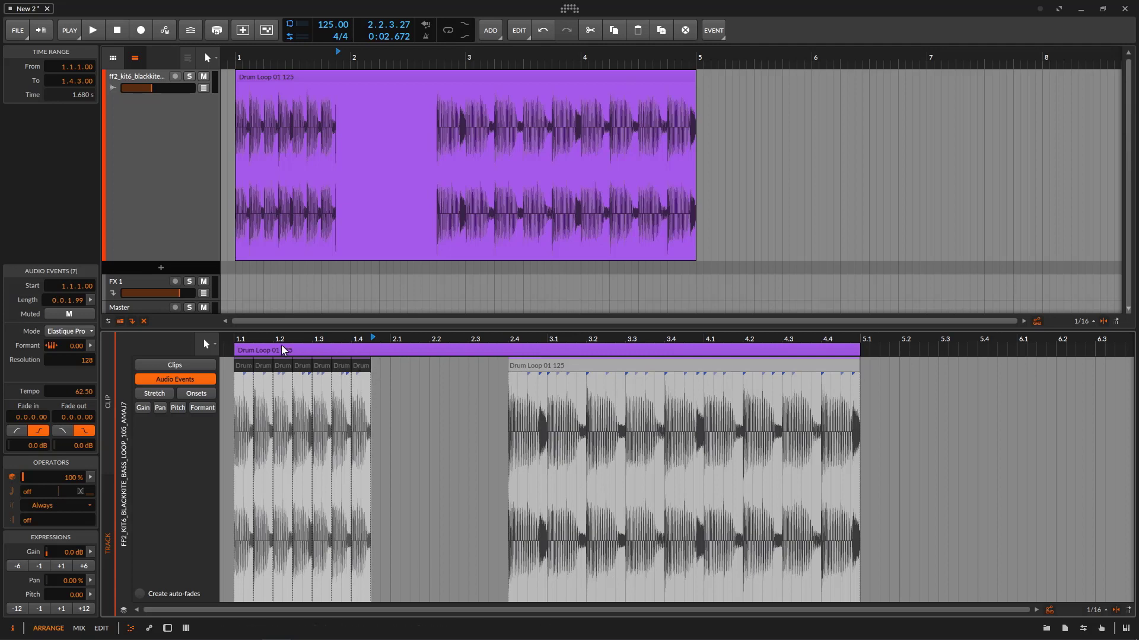
# Audition the drum loop clip from its start and from beat 2.4, and undo the Scale 50% on the slices
pyautogui.click(244, 350)
pyautogui.press('space')
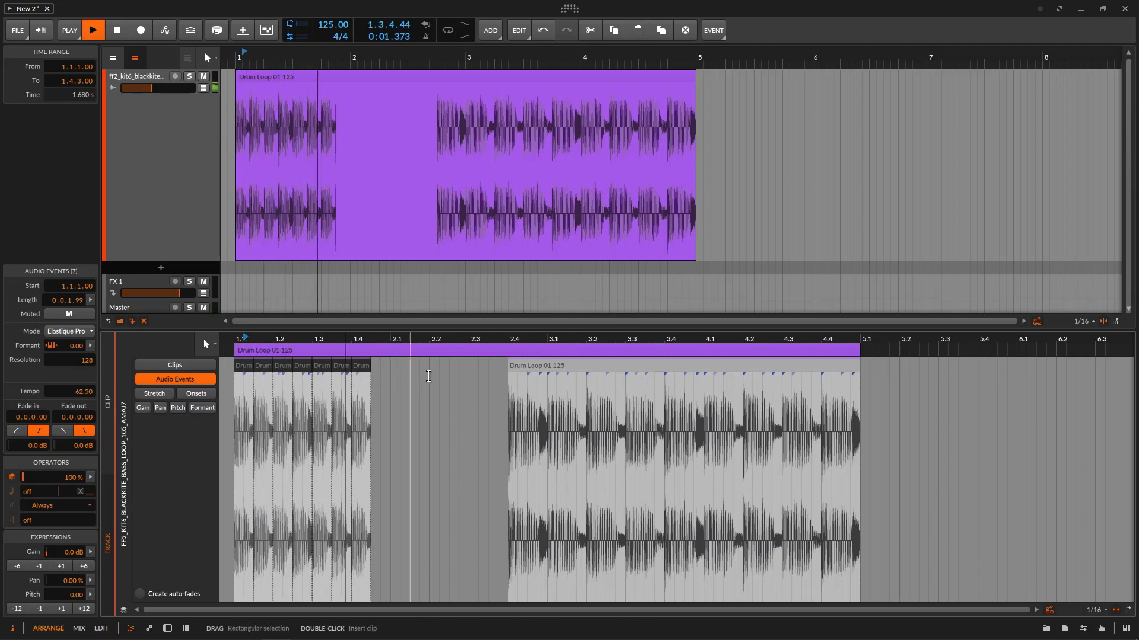
pyautogui.click(514, 339)
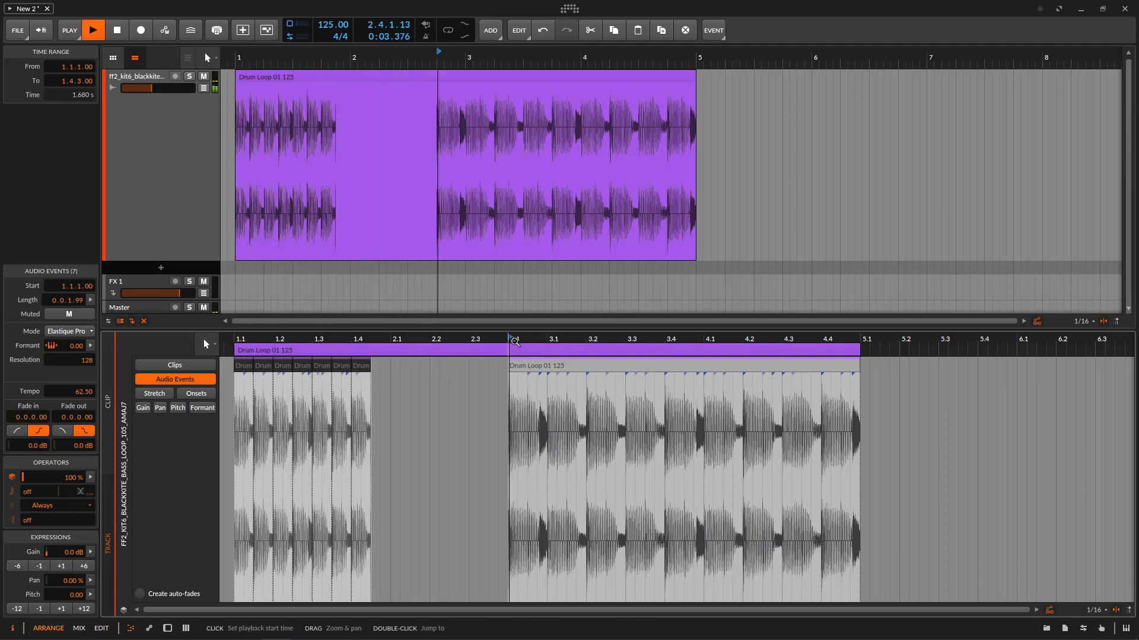
pyautogui.press('space')
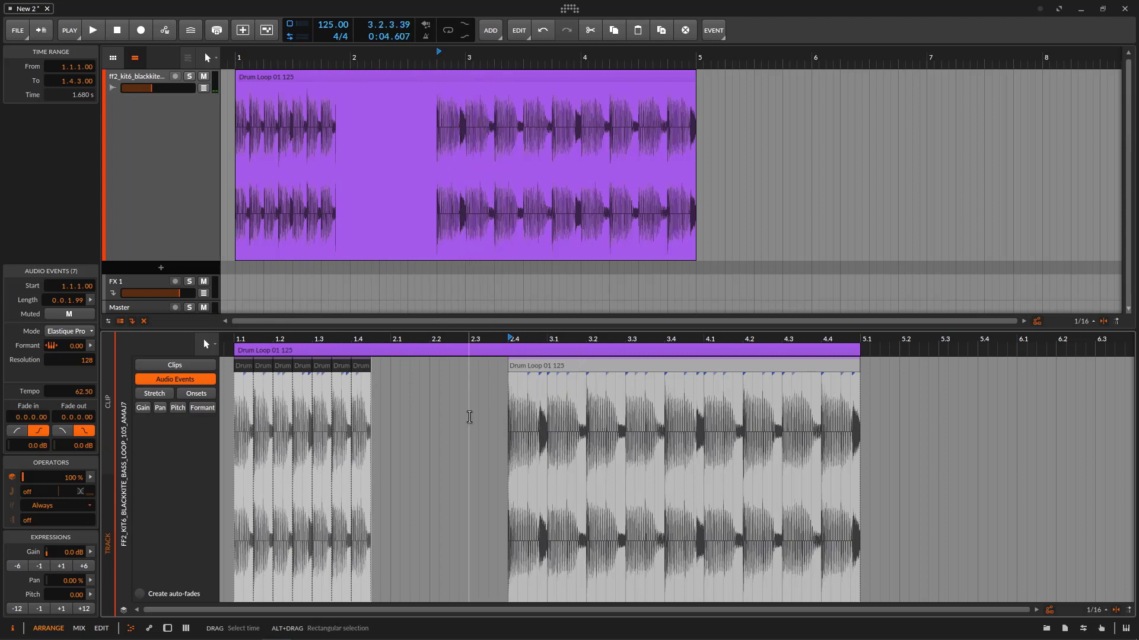
pyautogui.hotkey('ctrl', 'z')
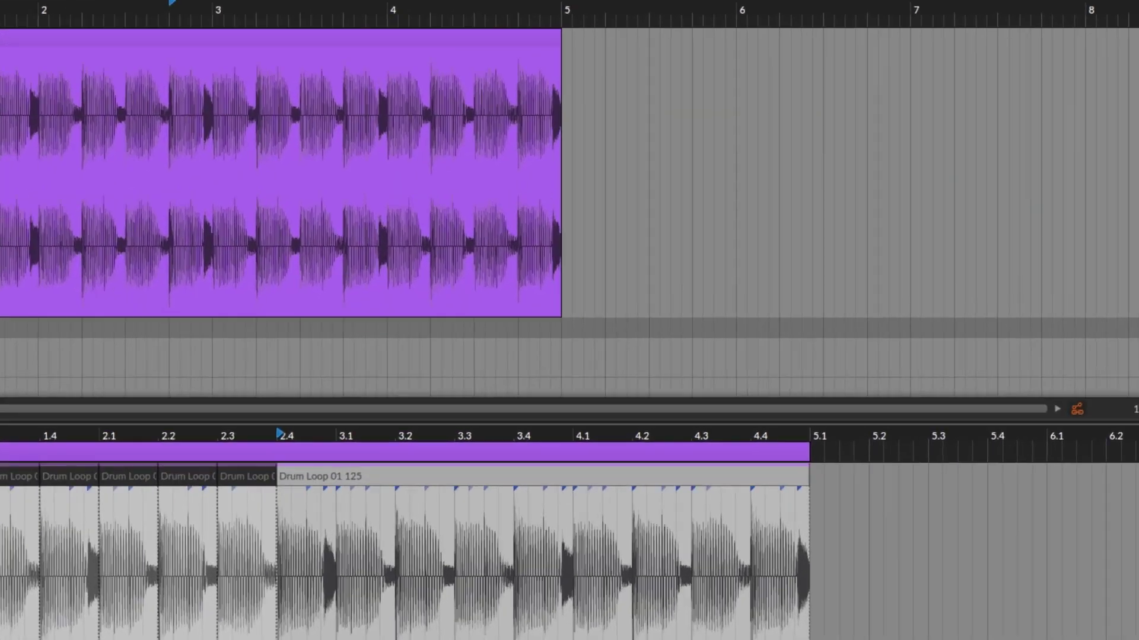
# Apply Scale Each 50% to the seven selected audio event slices of the drum loop
pyautogui.rightClick(660, 82)
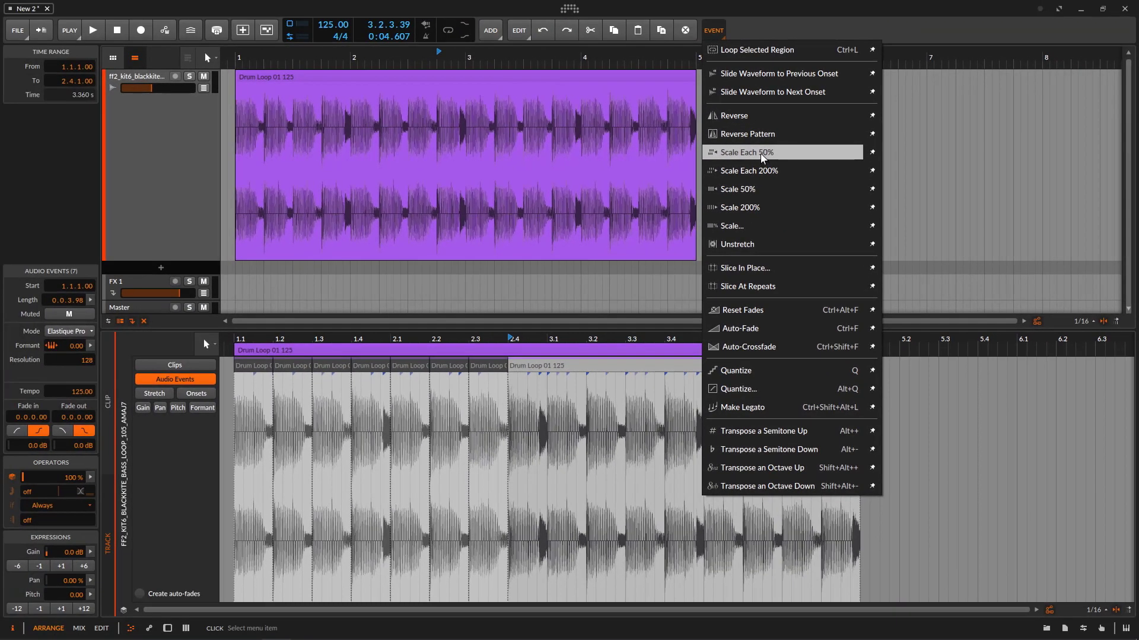
pyautogui.click(762, 155)
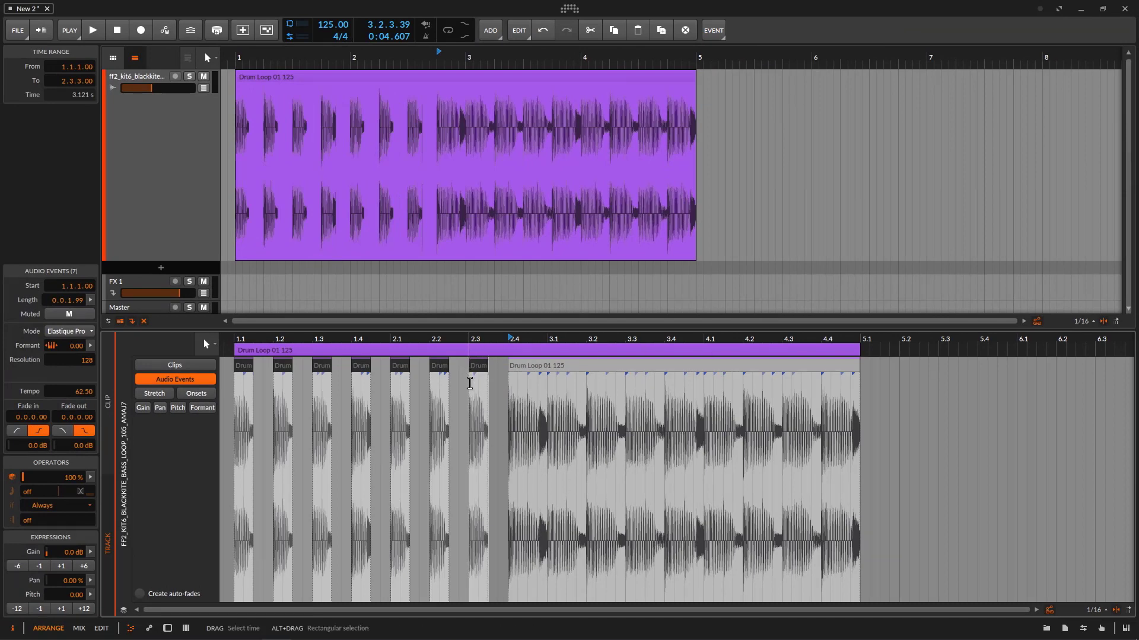
pyautogui.moveTo(456, 337); pyautogui.dragTo(543, 365)
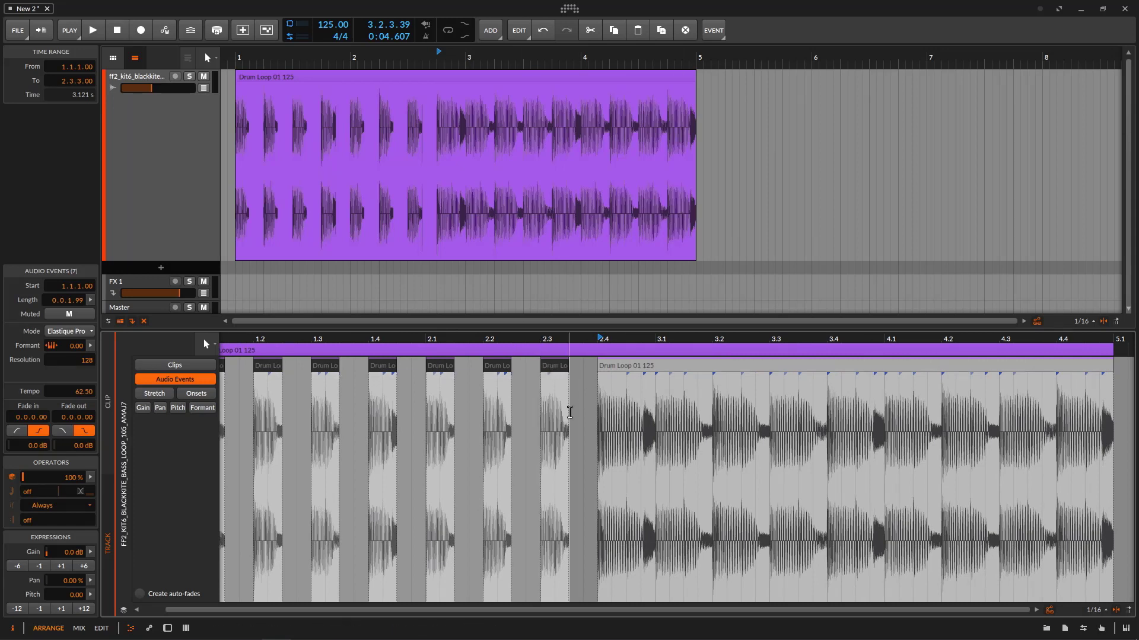
# Try moving the slice at beat 2.3 earlier so it directly follows the slice at beat 2.2, and undo the move
pyautogui.moveTo(554, 371); pyautogui.dragTo(529, 371)
pyautogui.hotkey('ctrl', 'z')
pyautogui.click(544, 370)
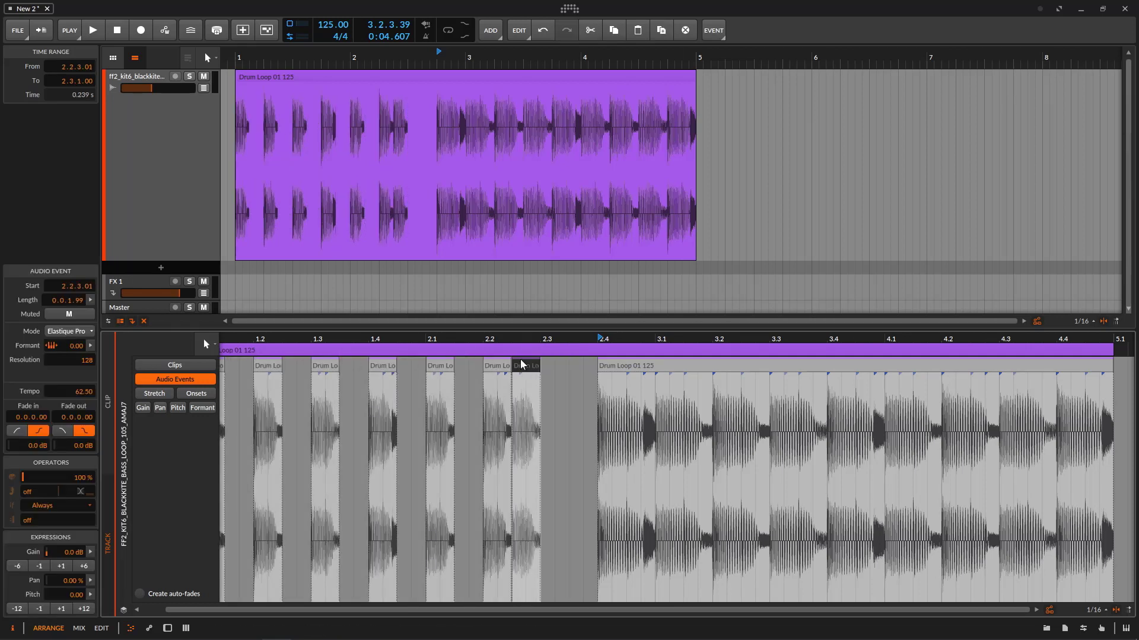
pyautogui.hotkey('ctrl', 'z')
pyautogui.scroll(-3, 547, 340)
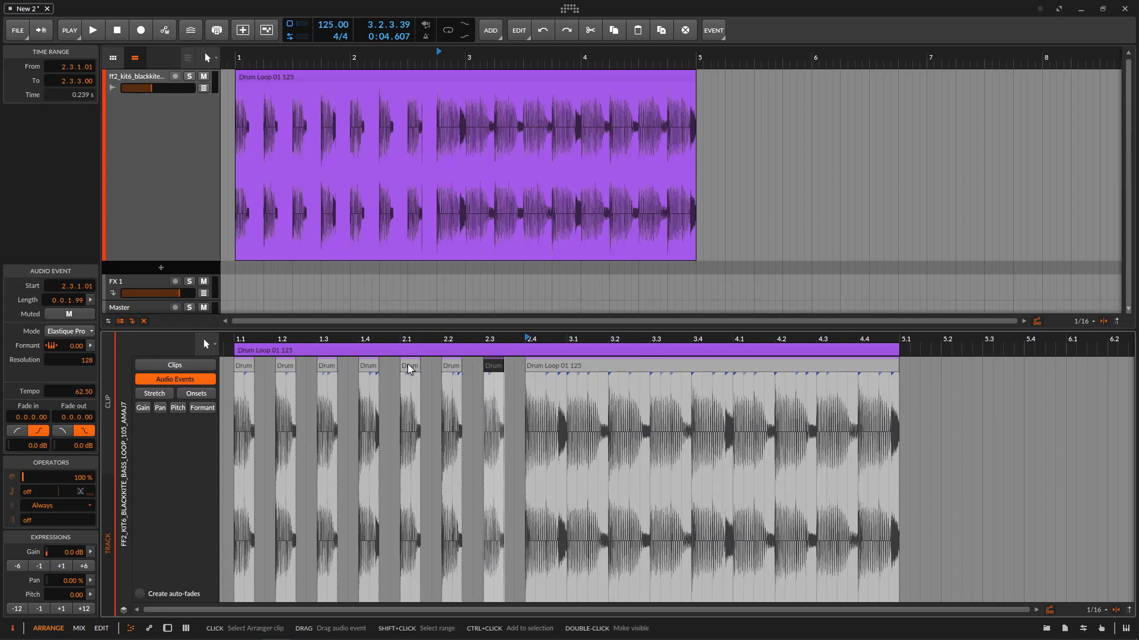
# Play the arrangement from the start to audition the individually scaled slices, and open the available event commands
pyautogui.press('space')
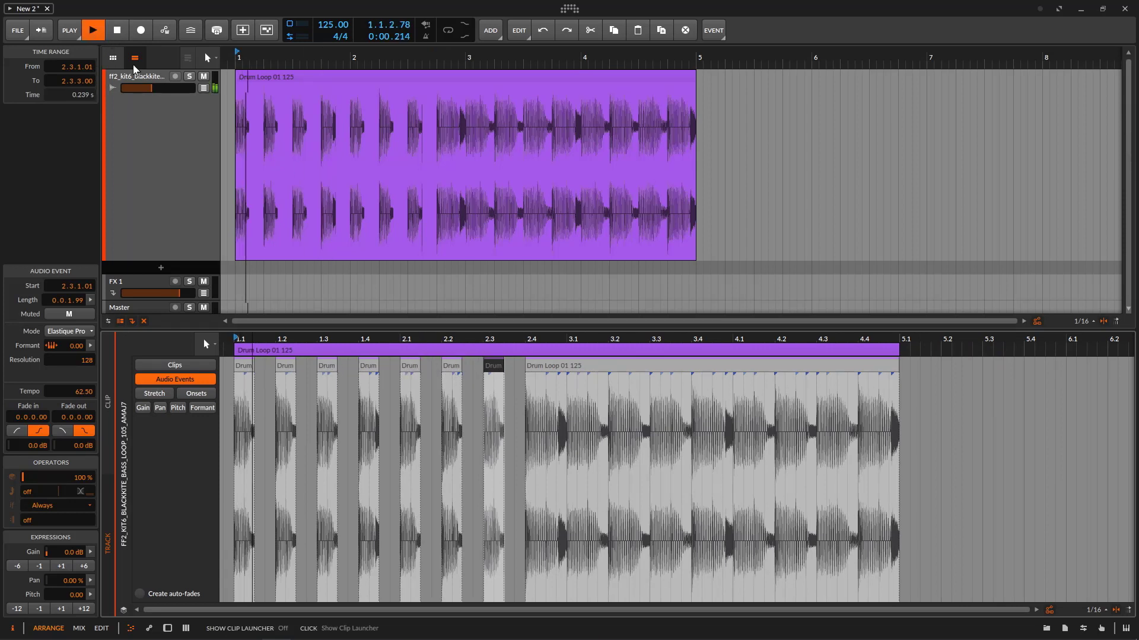
pyautogui.click(118, 37)
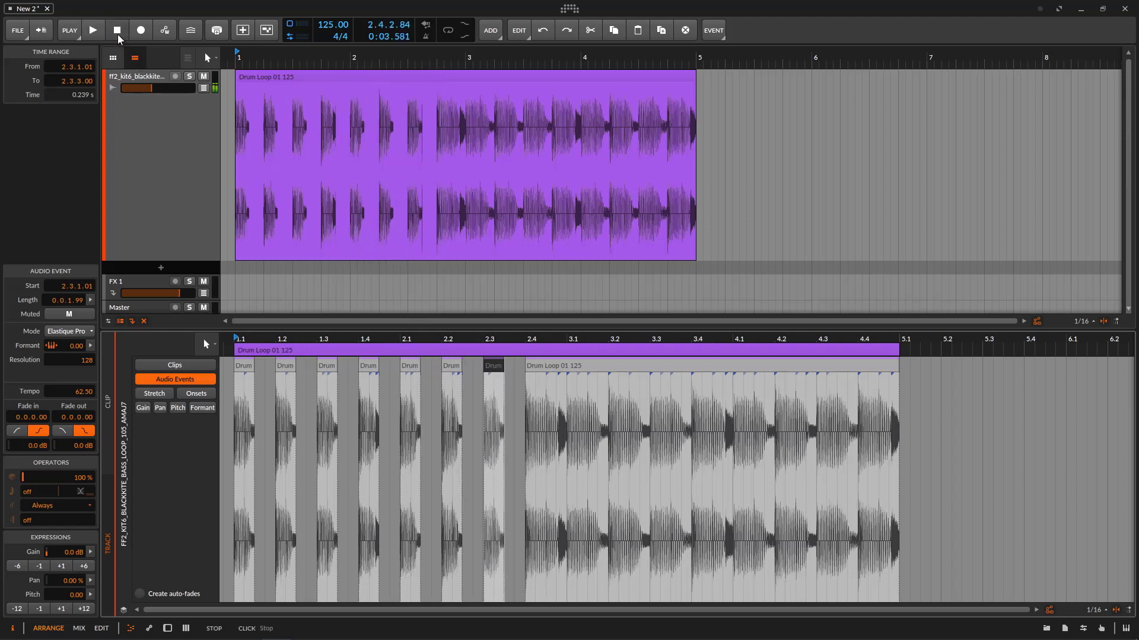
pyautogui.click(713, 30)
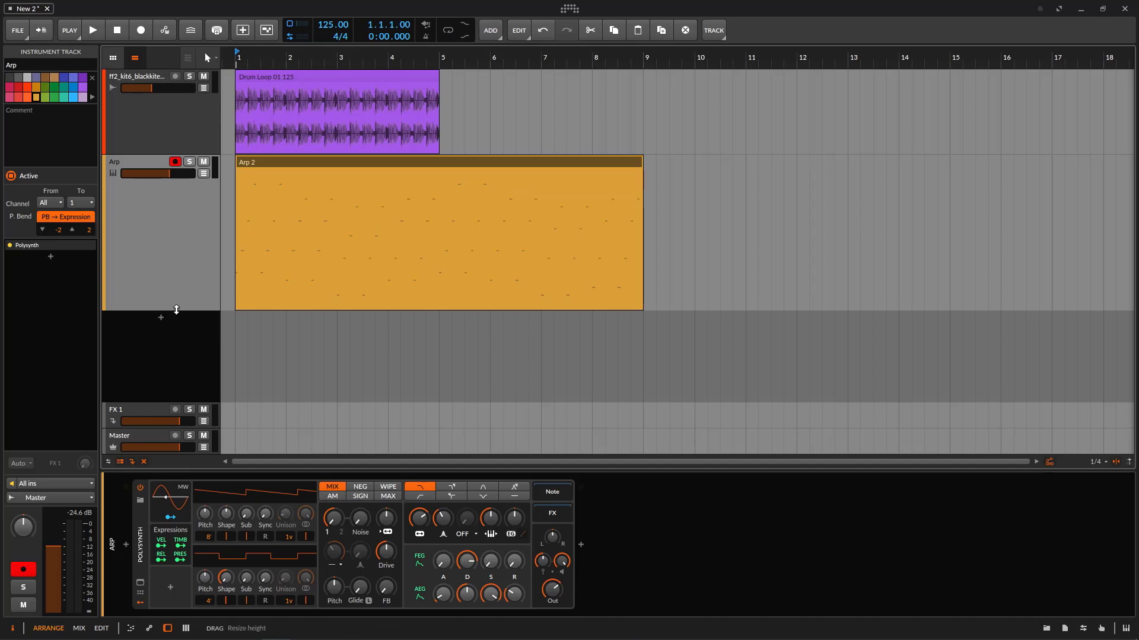
# Make the Arp track slightly taller and play the arrangement from the start to audition it with the drum loop
pyautogui.moveTo(176, 309)
pyautogui.mouseDown()
pyautogui.moveTo(174, 329)
pyautogui.moveTo(168, 285)
pyautogui.moveTo(174, 322)
pyautogui.mouseUp()
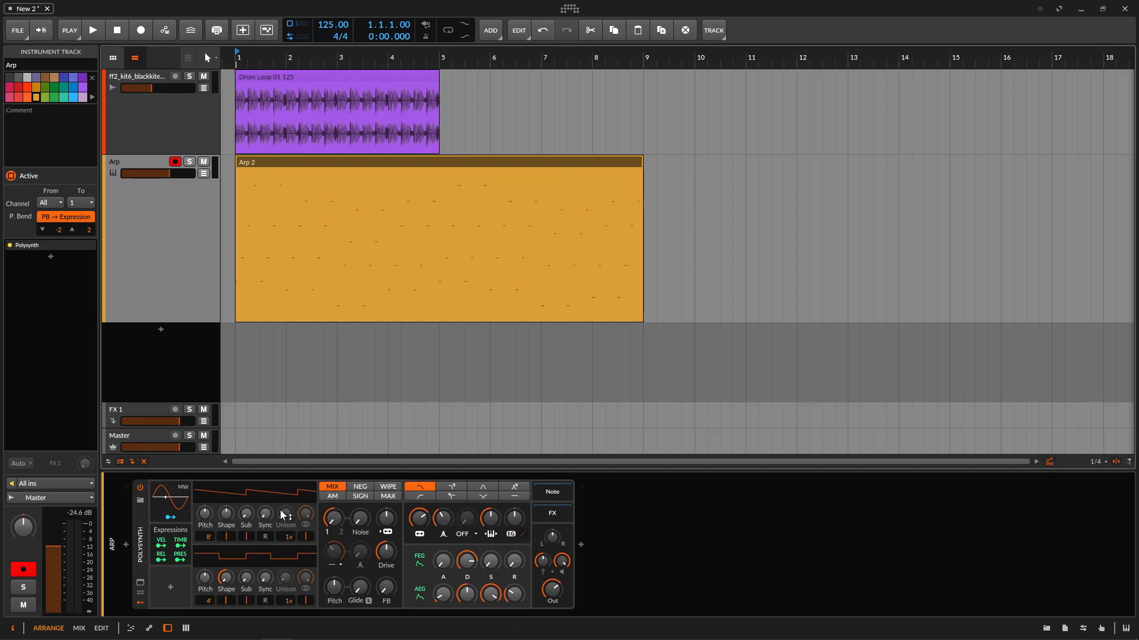
pyautogui.click(93, 30)
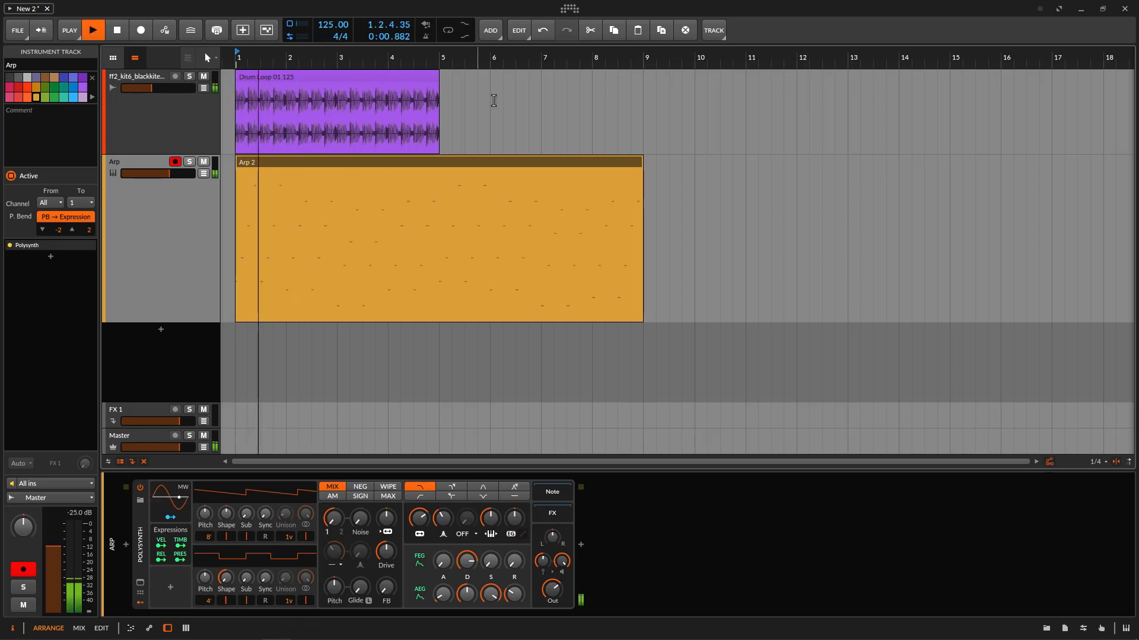
pyautogui.click(117, 31)
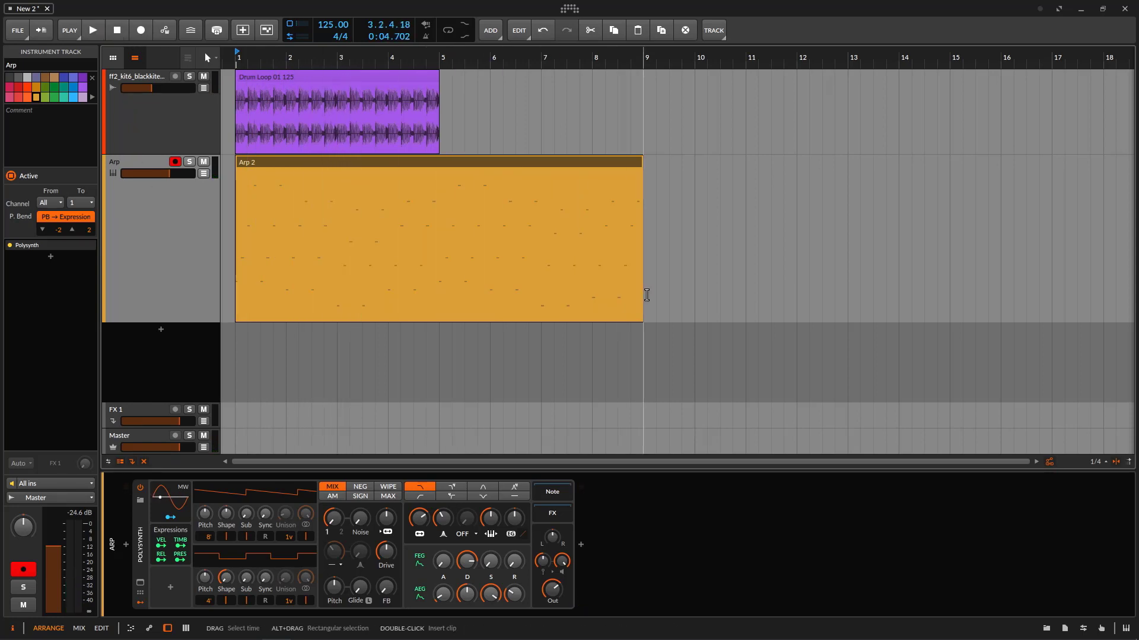
# Try manually stretching the Arp 2 clip so it ends at bar 5, audition it, and undo the stretch
pyautogui.click(485, 164)
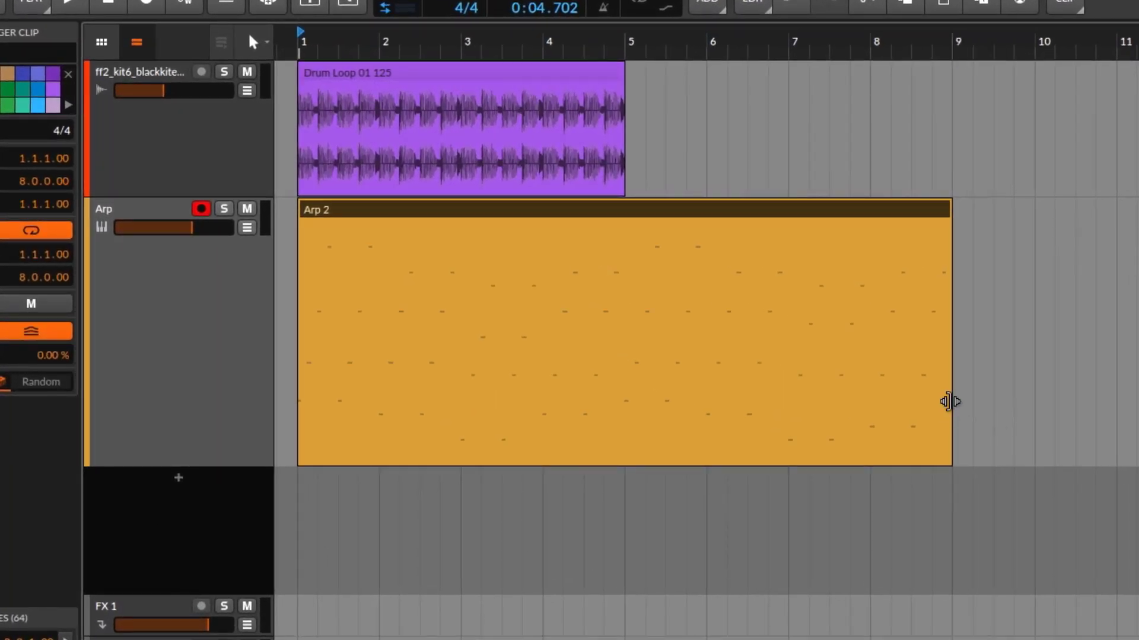
pyautogui.moveTo(950, 401); pyautogui.dragTo(620, 425)
pyautogui.click(70, 6)
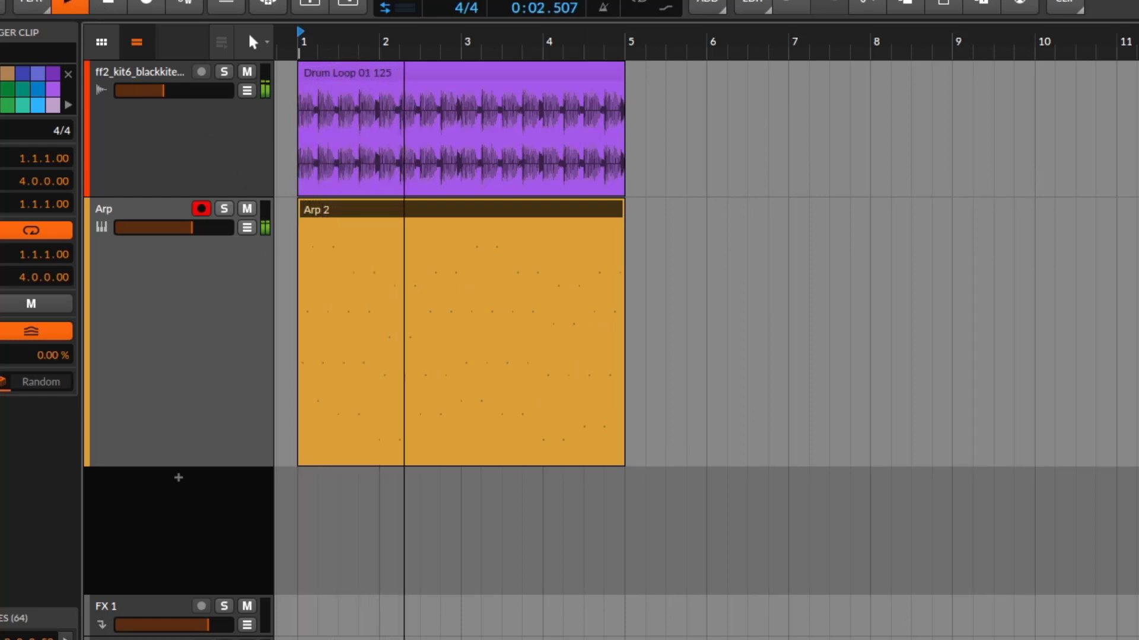
pyautogui.click(107, 5)
pyautogui.hotkey('ctrl', 'd')
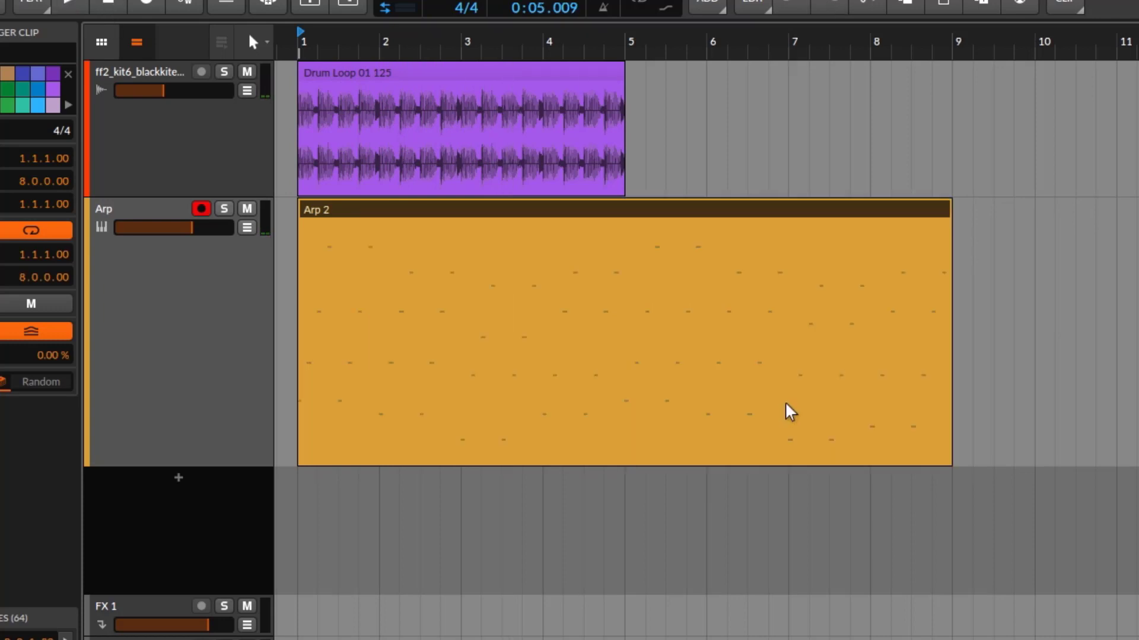
# Try Scale 50% on the Arp 2 clip, audition the result, and undo the scaling
pyautogui.click(974, 158)
pyautogui.click(912, 210)
pyautogui.click(1009, 43)
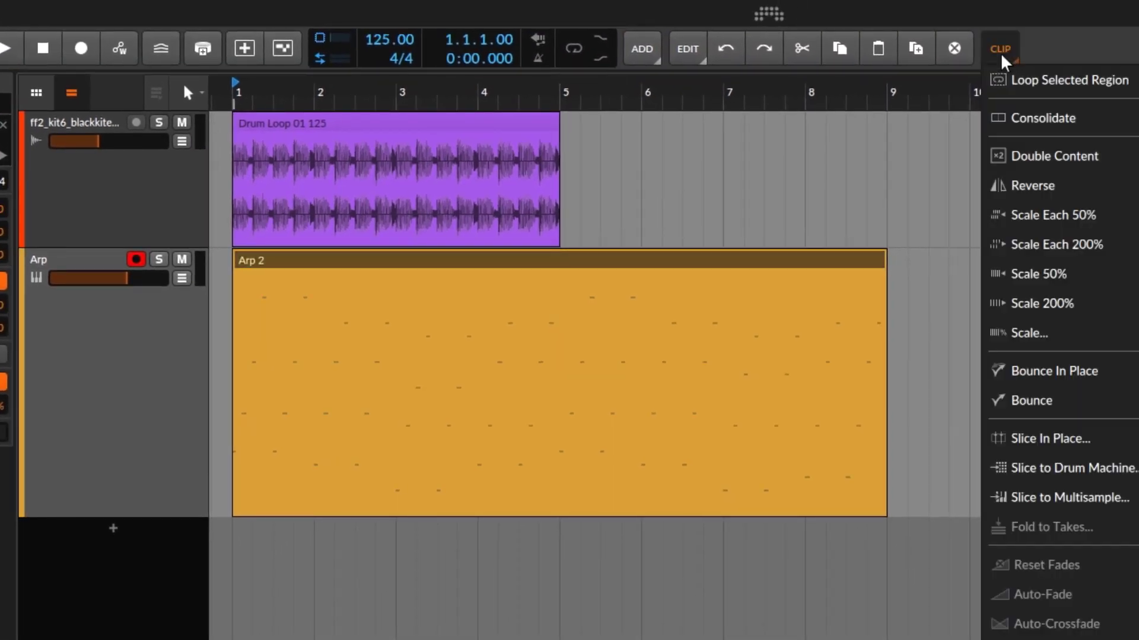
pyautogui.click(1059, 276)
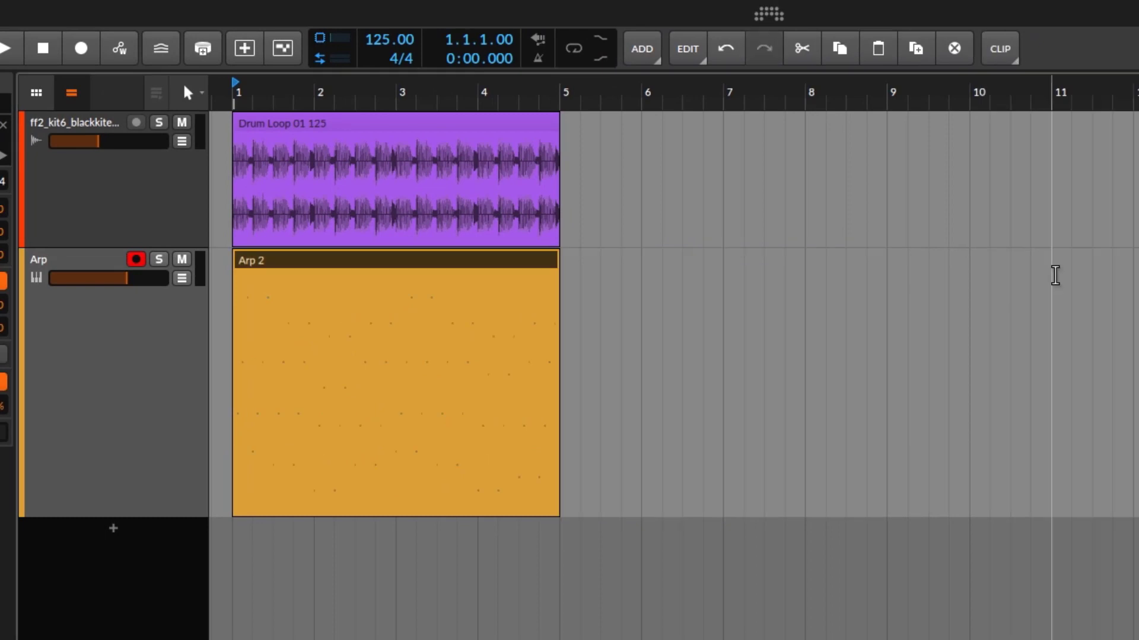
pyautogui.press('space')
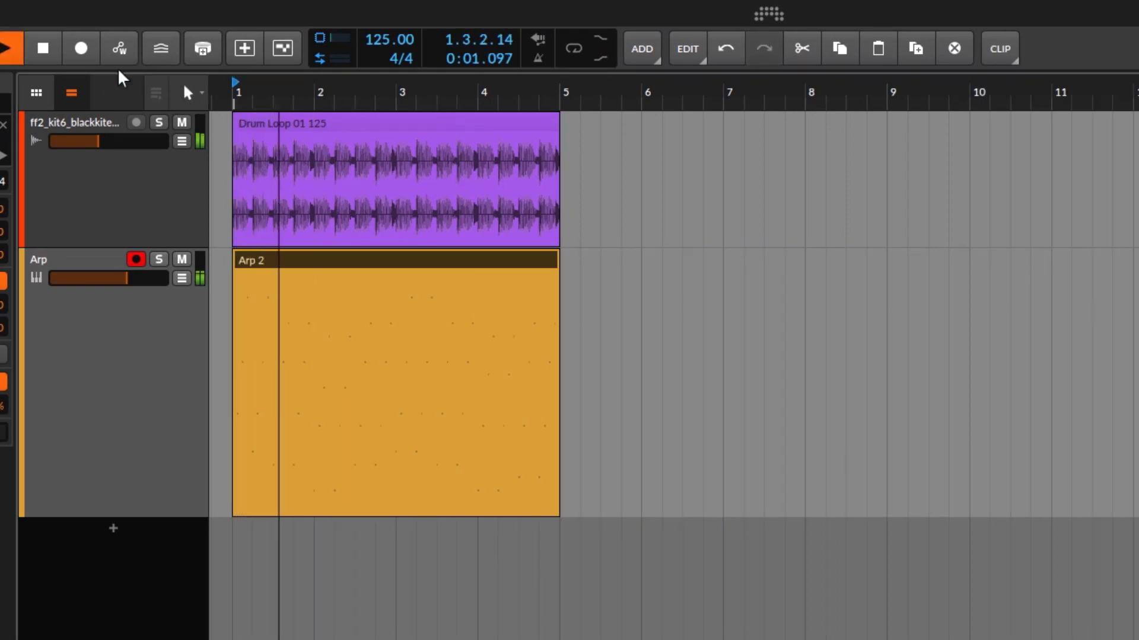
pyautogui.press('space')
pyautogui.hotkey('ctrl', 'z')
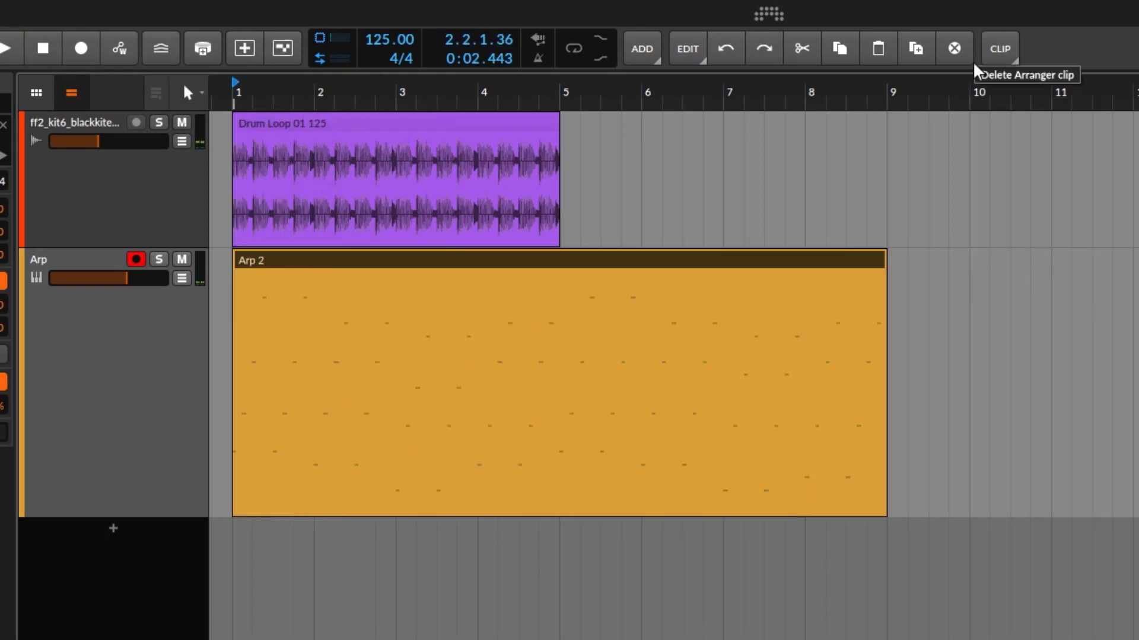
# Try Scale 200% on the Arp 2 clip, audition it, undo the scaling, and stop playback
pyautogui.click(1000, 48)
pyautogui.click(1060, 303)
pyautogui.press('space')
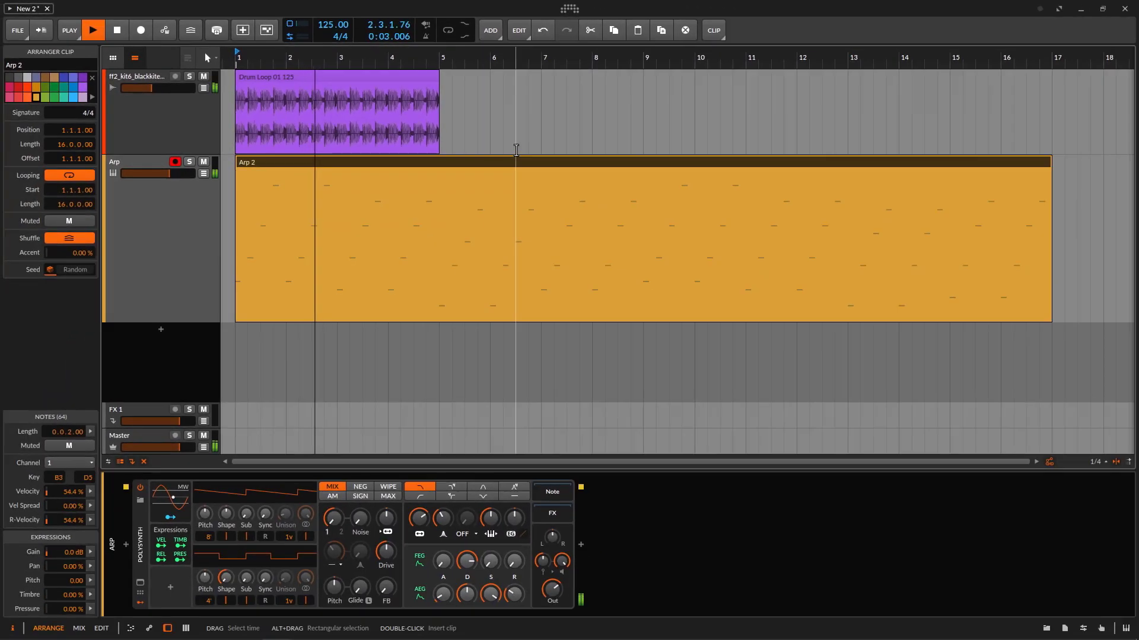
pyautogui.hotkey('ctrl', 'z')
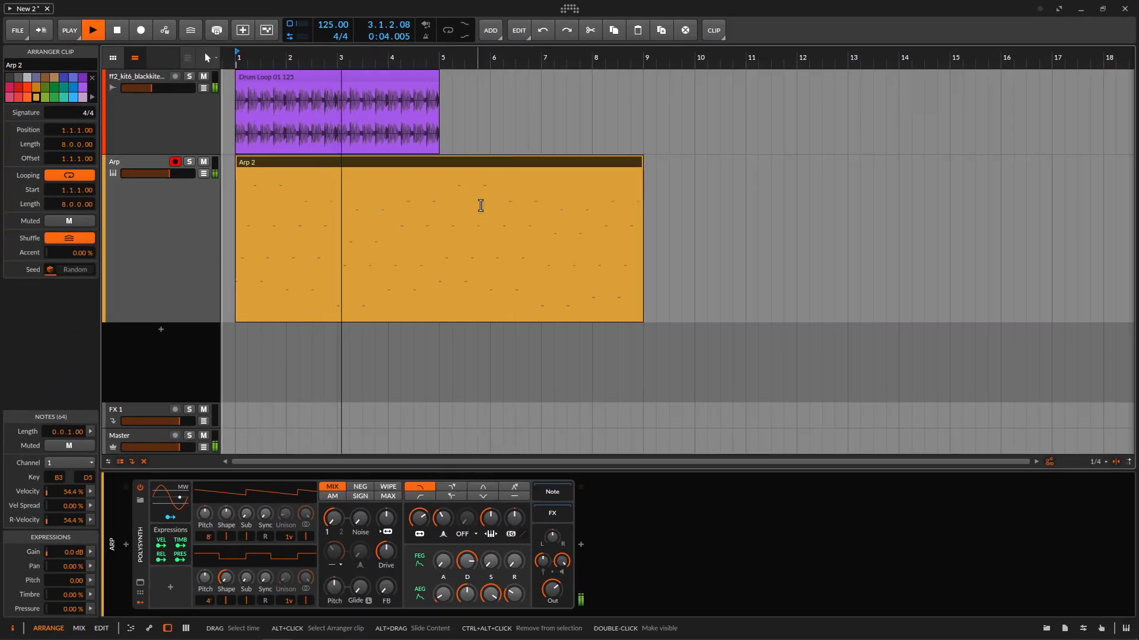
pyautogui.click(111, 35)
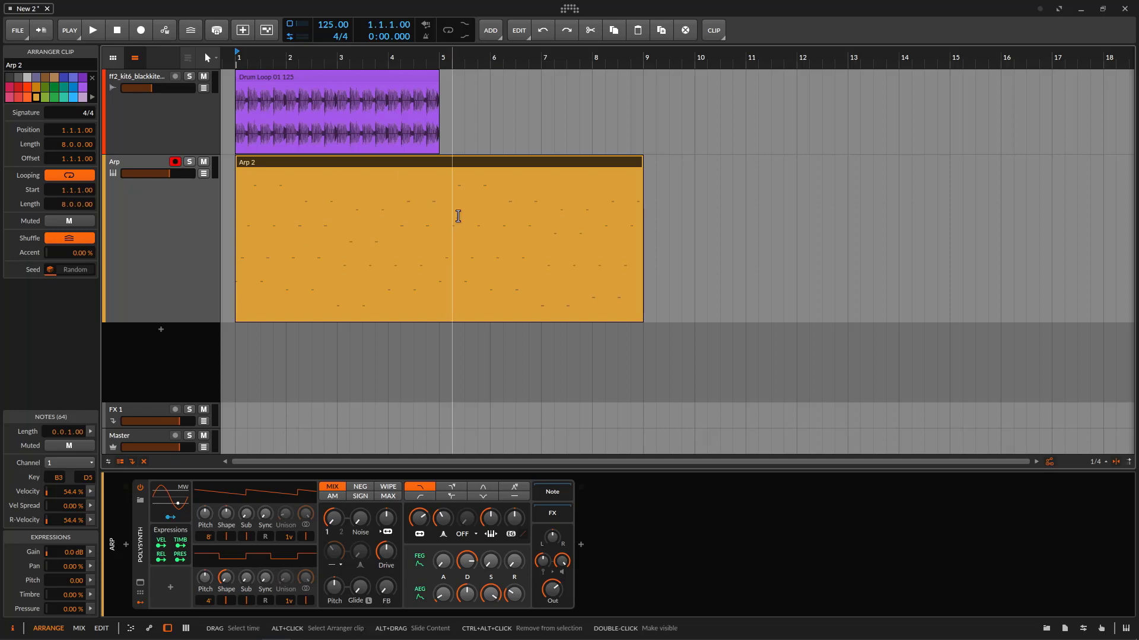
# Open the Arp 2 clip in the note editor and enlarge the editor area
pyautogui.doubleClick(400, 167)
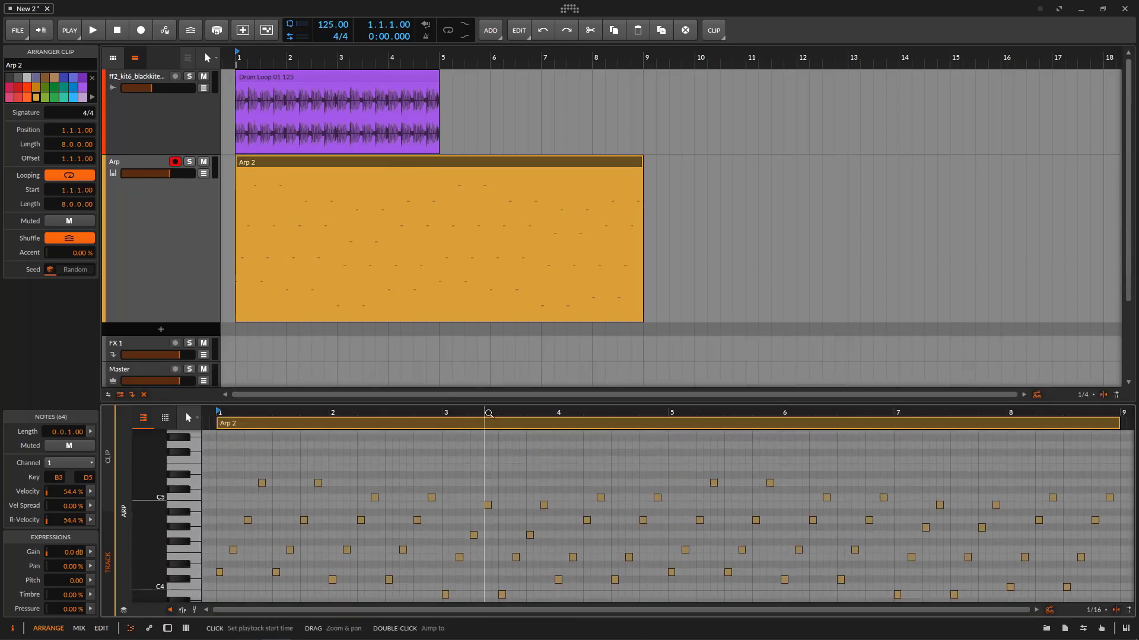
pyautogui.moveTo(486, 405); pyautogui.dragTo(495, 345)
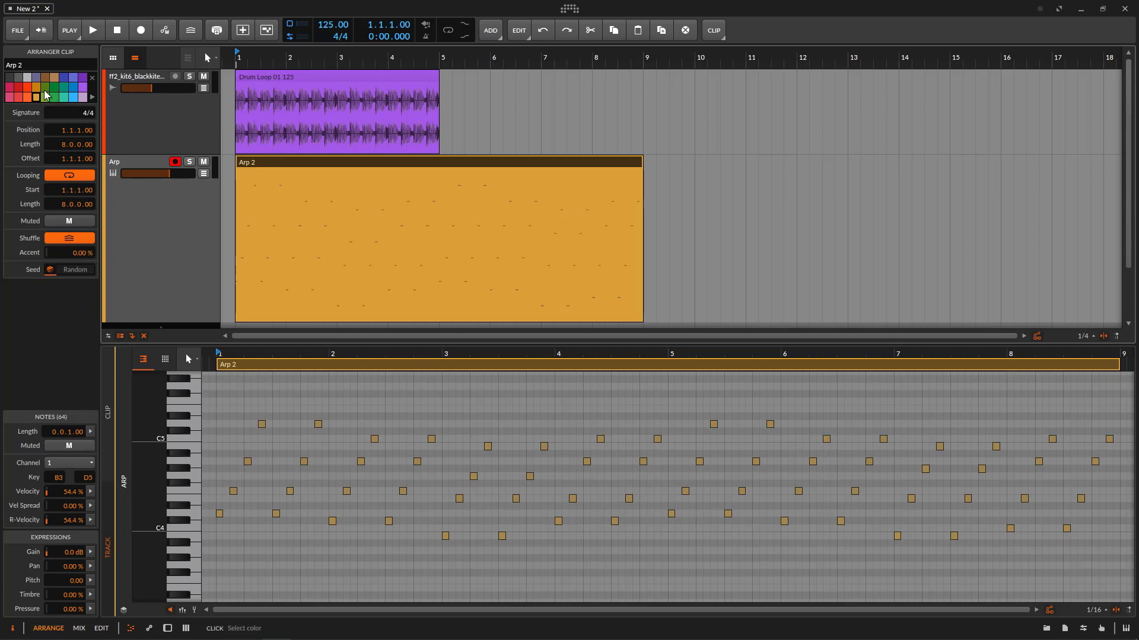
# Change the Arp 2 clip's colour to blue and reduce the height of the Arp track
pyautogui.click(45, 89)
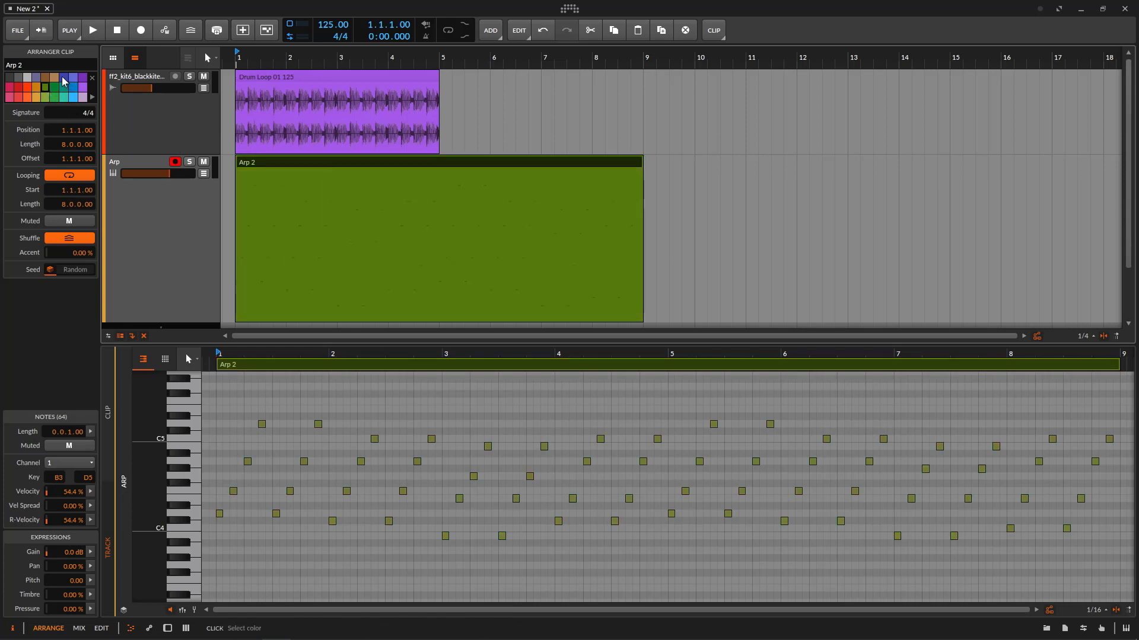
pyautogui.click(64, 80)
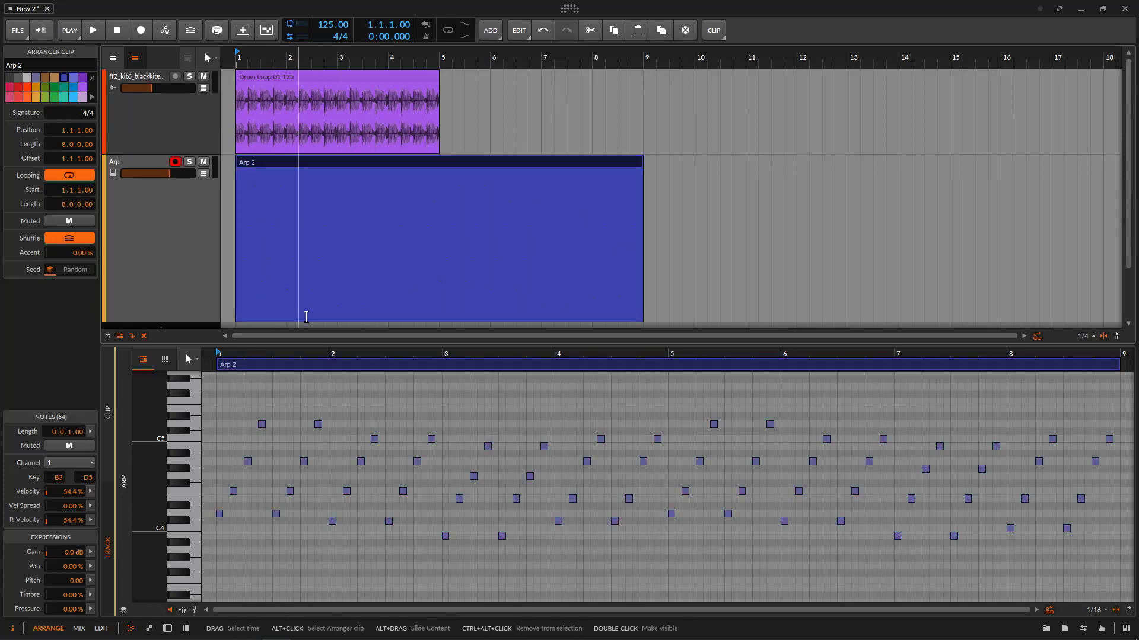
pyautogui.moveTo(198, 323); pyautogui.dragTo(201, 228)
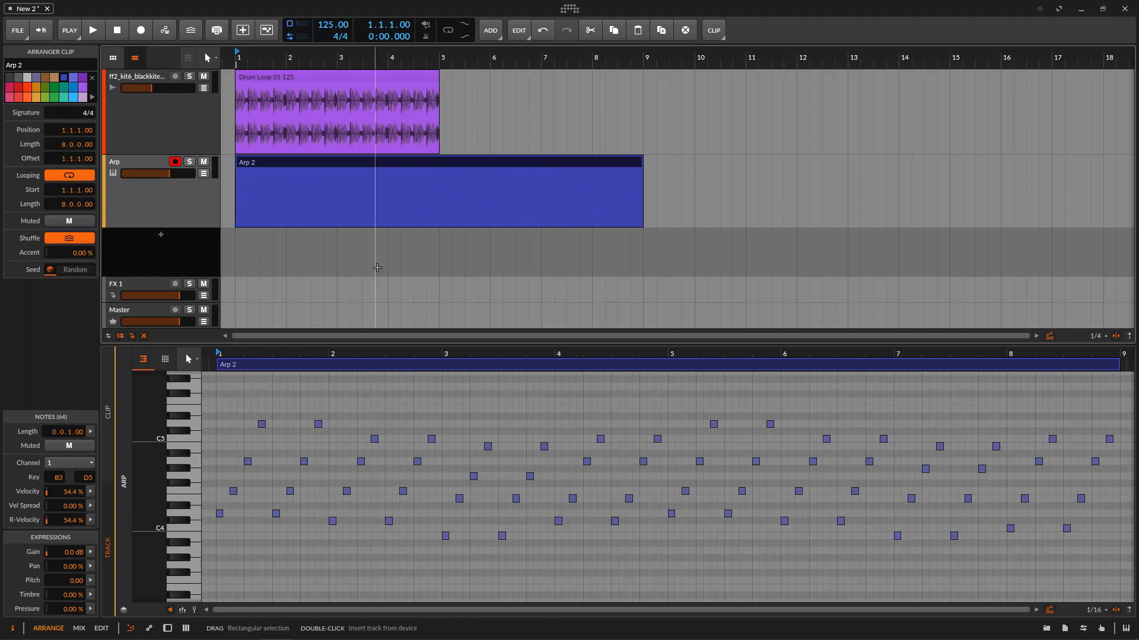
# Select all notes in the first four bars of the Arp 2 clip and apply Scale 50% to them
pyautogui.click(364, 81)
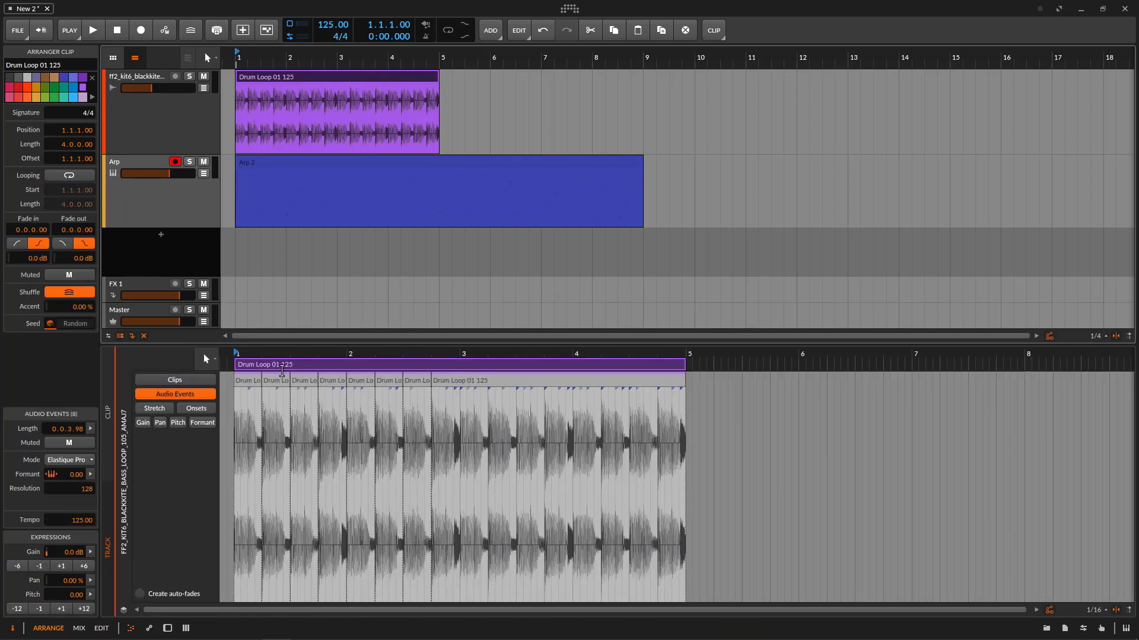
pyautogui.click(338, 165)
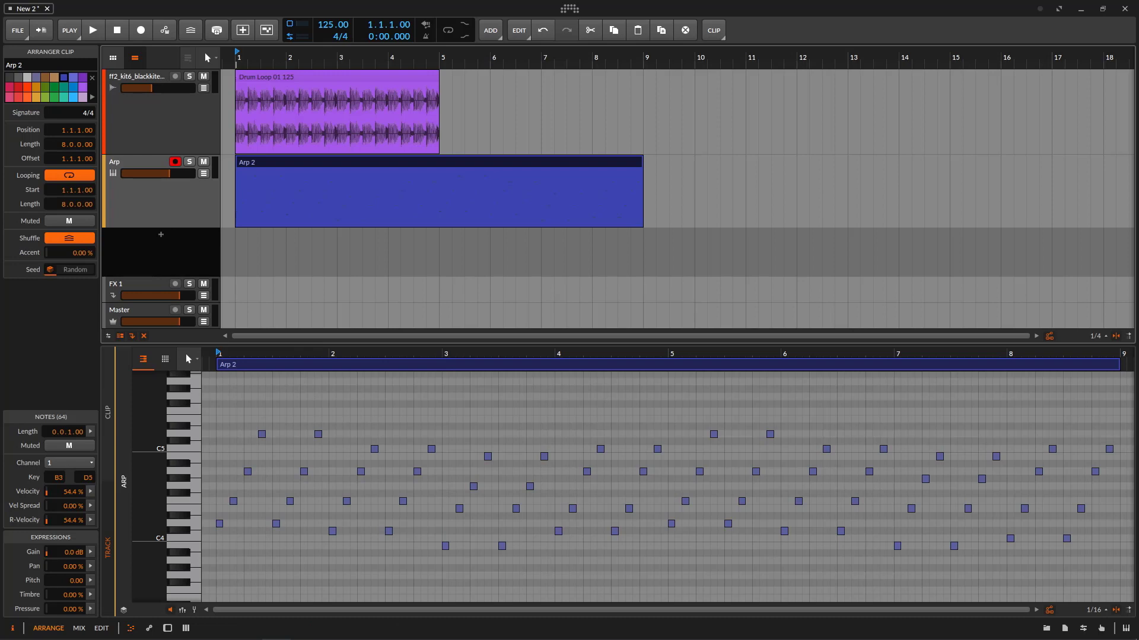
pyautogui.moveTo(220, 388); pyautogui.dragTo(661, 567)
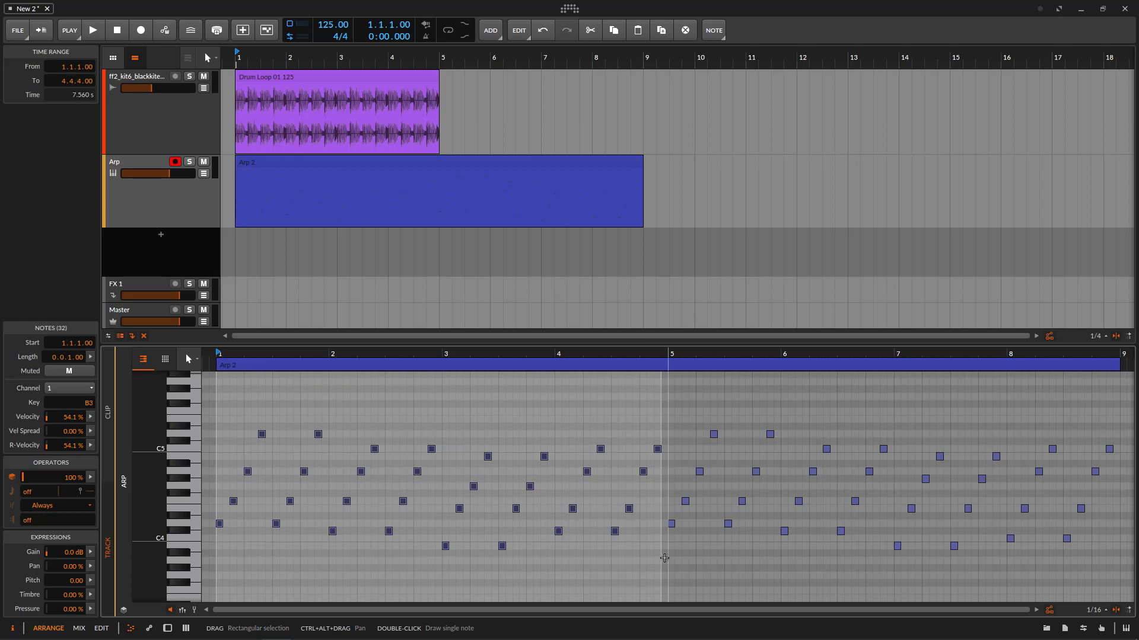
pyautogui.click(714, 33)
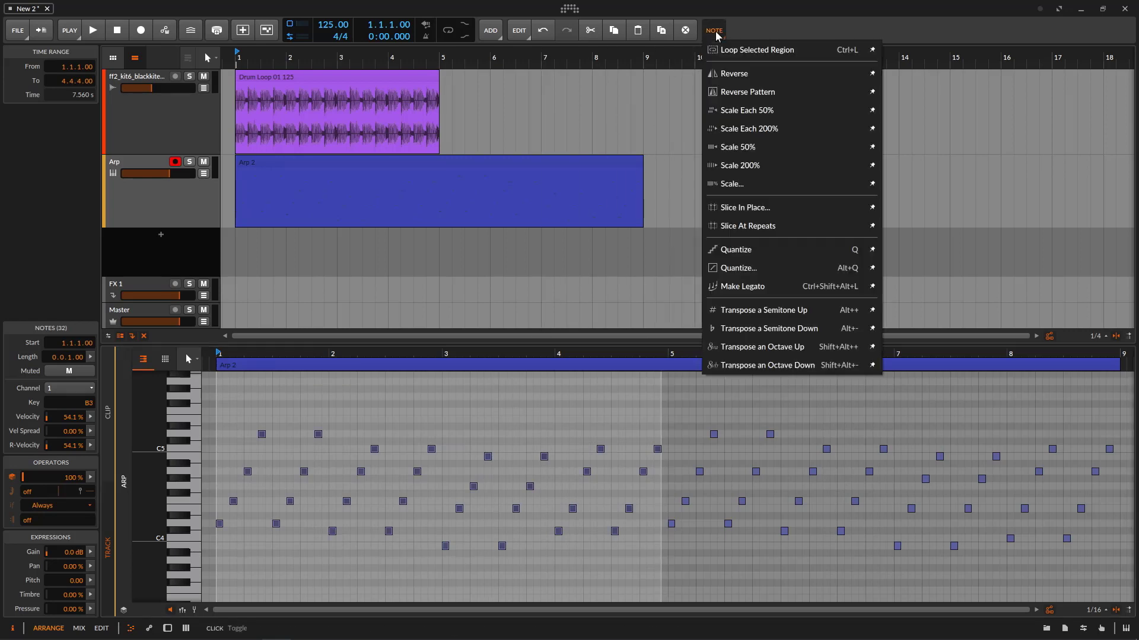
pyautogui.click(751, 150)
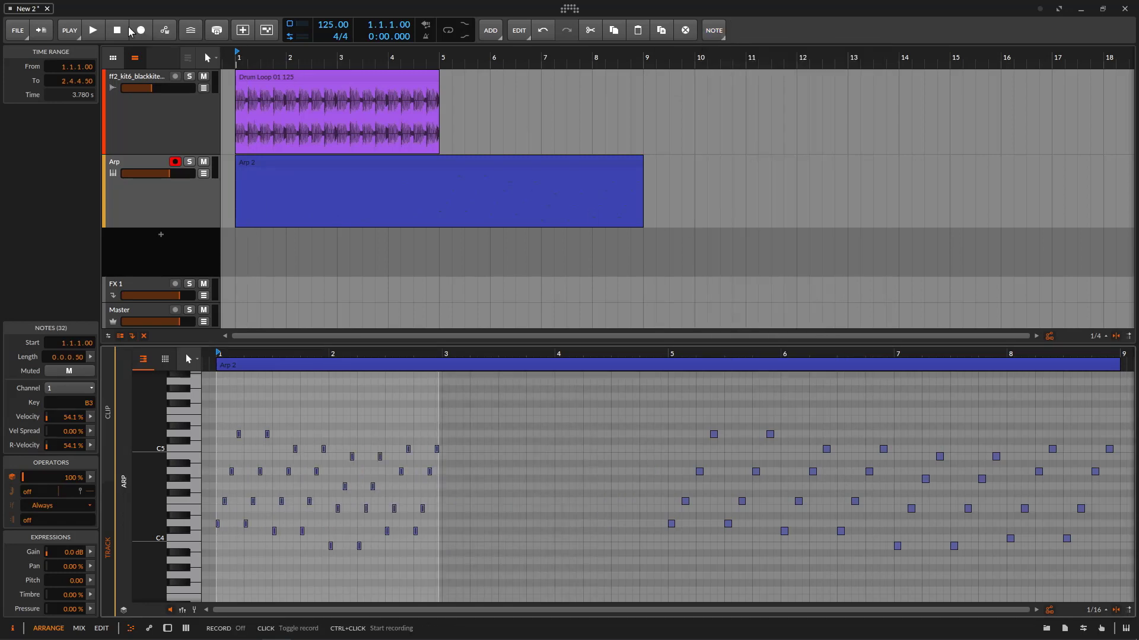
# Audition the scaled notes in the Arp 2 clip and undo the Scale 50% edit
pyautogui.click(93, 30)
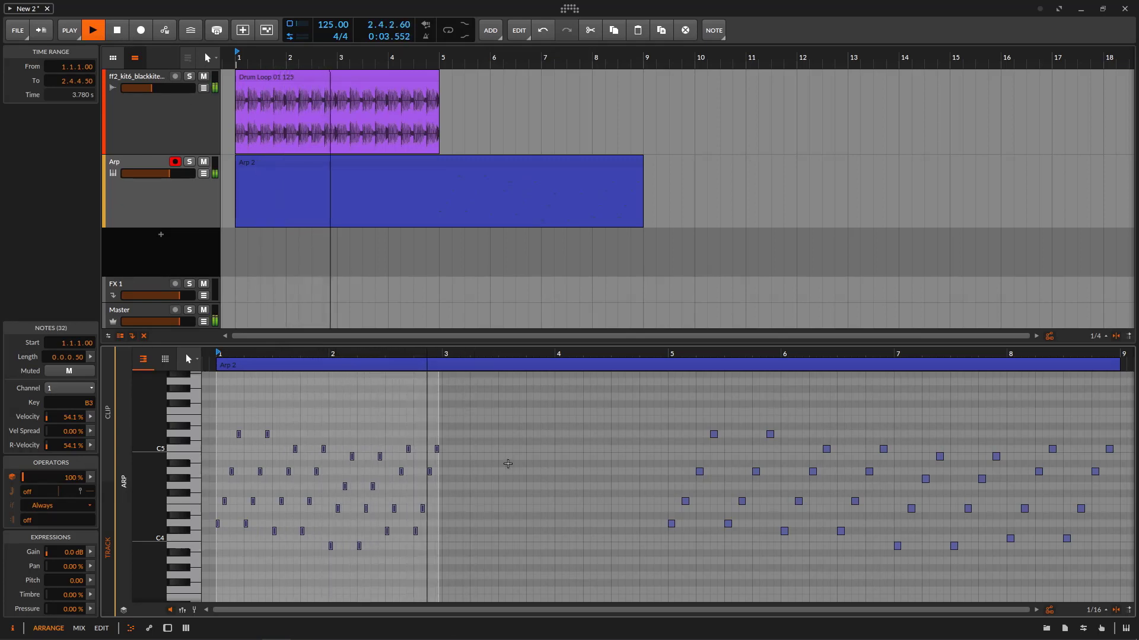
pyautogui.click(117, 30)
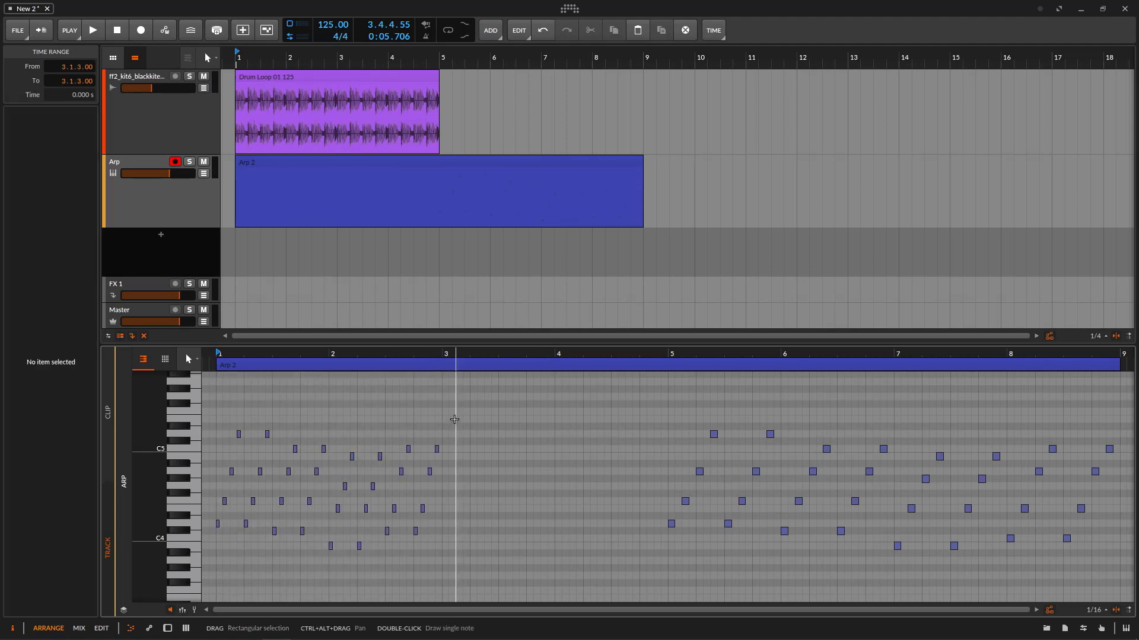
pyautogui.press('*')
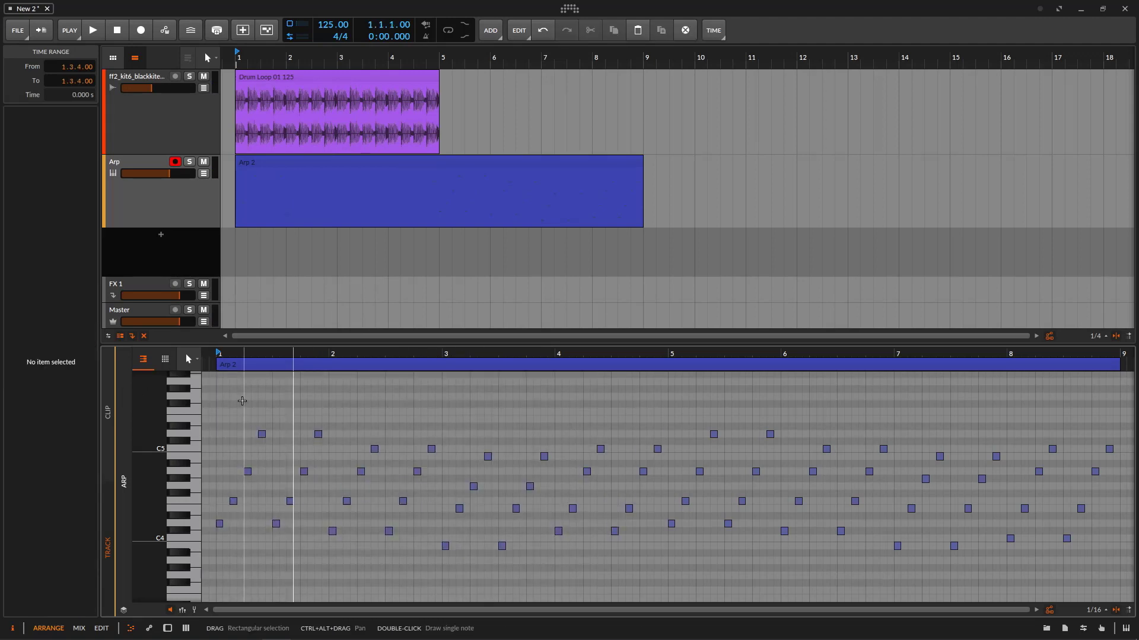
# Select the highest notes (C5 and above) between 1.2.1 and 6.3.3 in Arp 2 and apply Scale 50% to them
pyautogui.moveTo(242, 401); pyautogui.dragTo(853, 451)
pyautogui.click(714, 30)
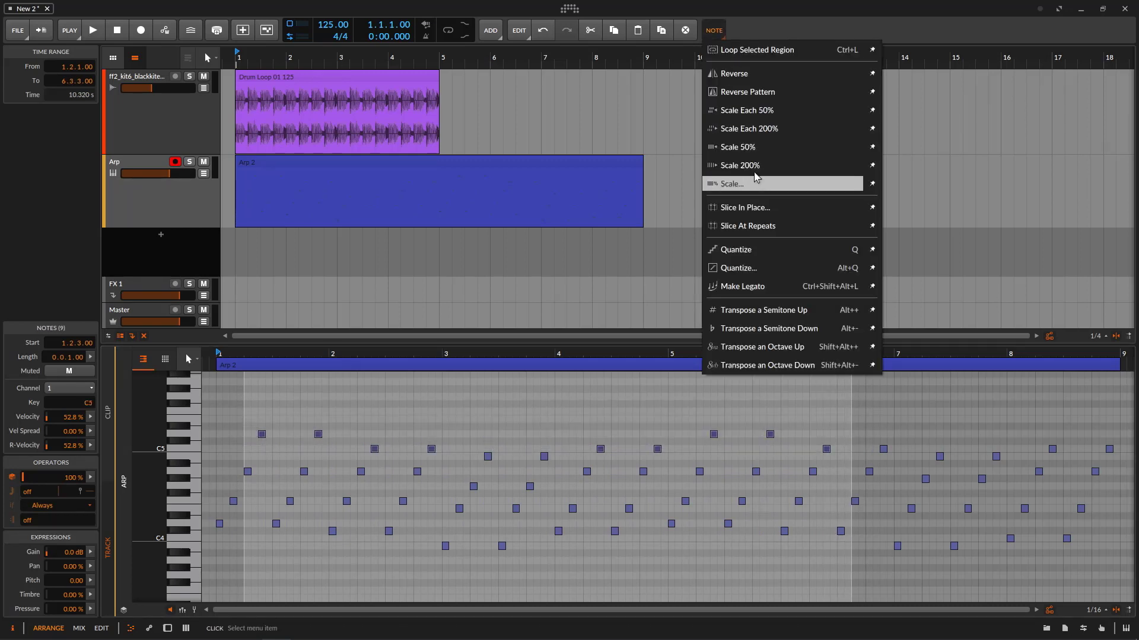
pyautogui.click(748, 147)
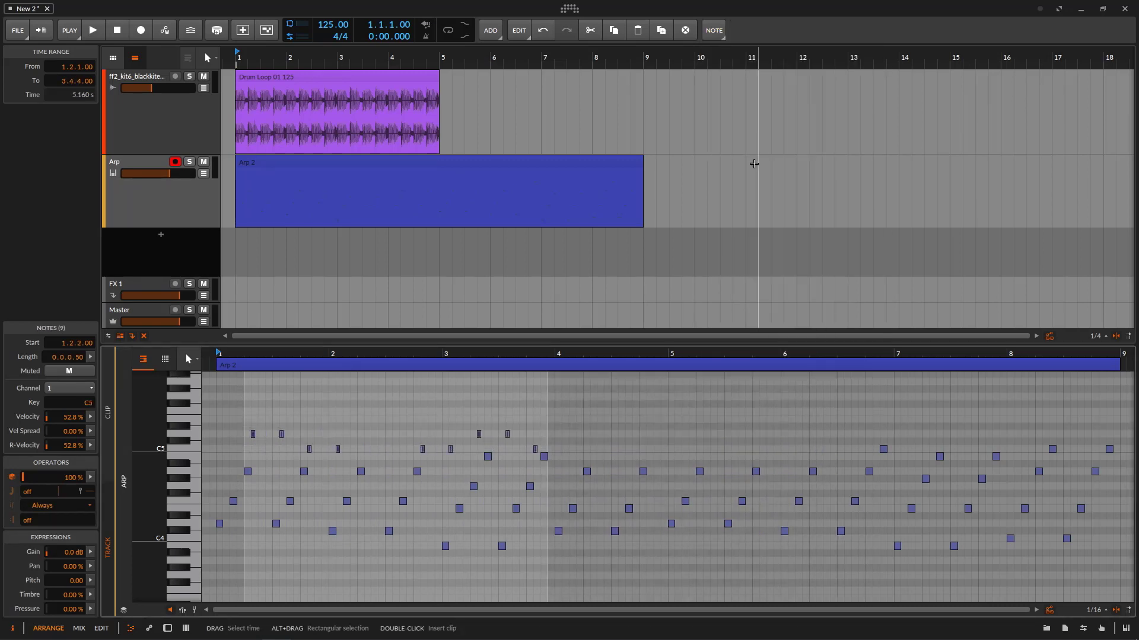
# Audition the scaled high notes from the start and undo their scaling
pyautogui.click(107, 37)
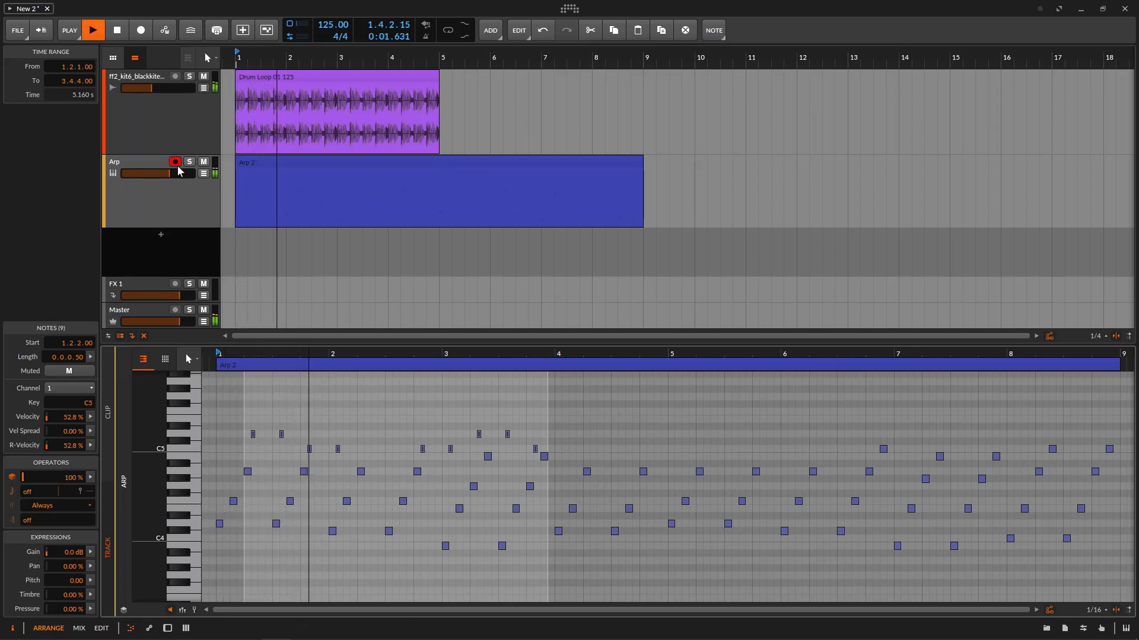
pyautogui.click(120, 33)
pyautogui.click(556, 390)
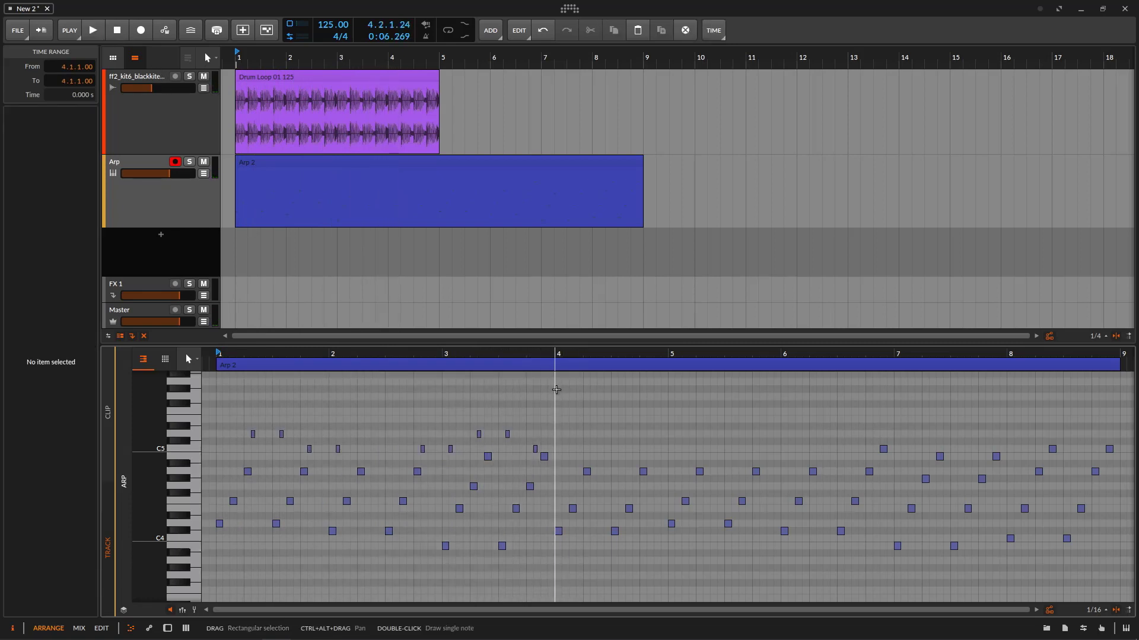
pyautogui.hotkey('ctrl', 'z')
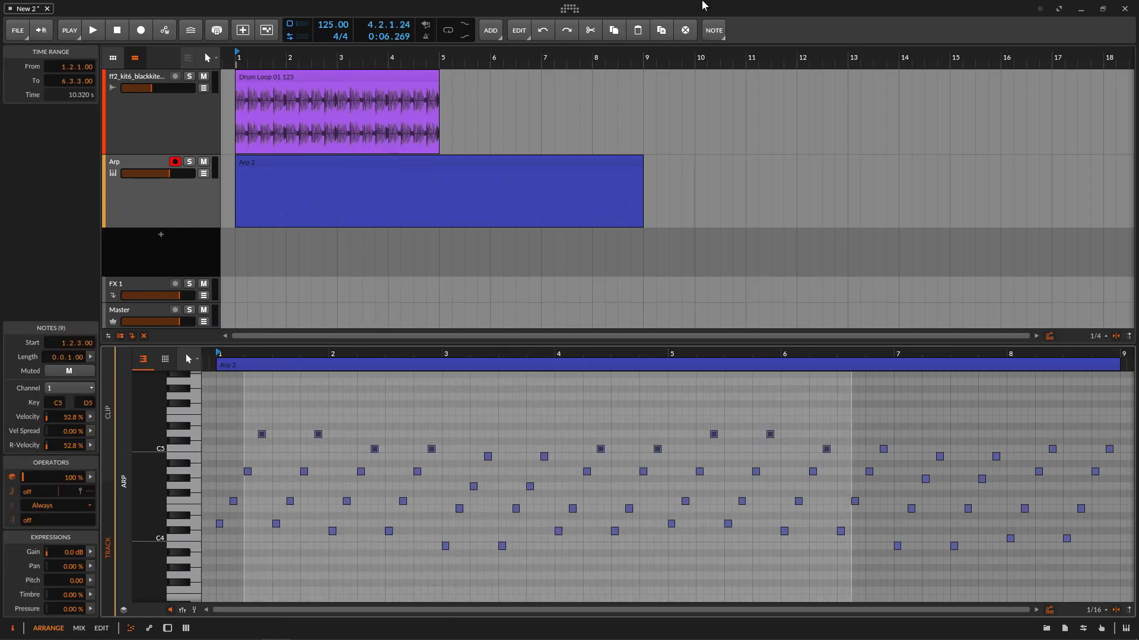
pyautogui.click(706, 29)
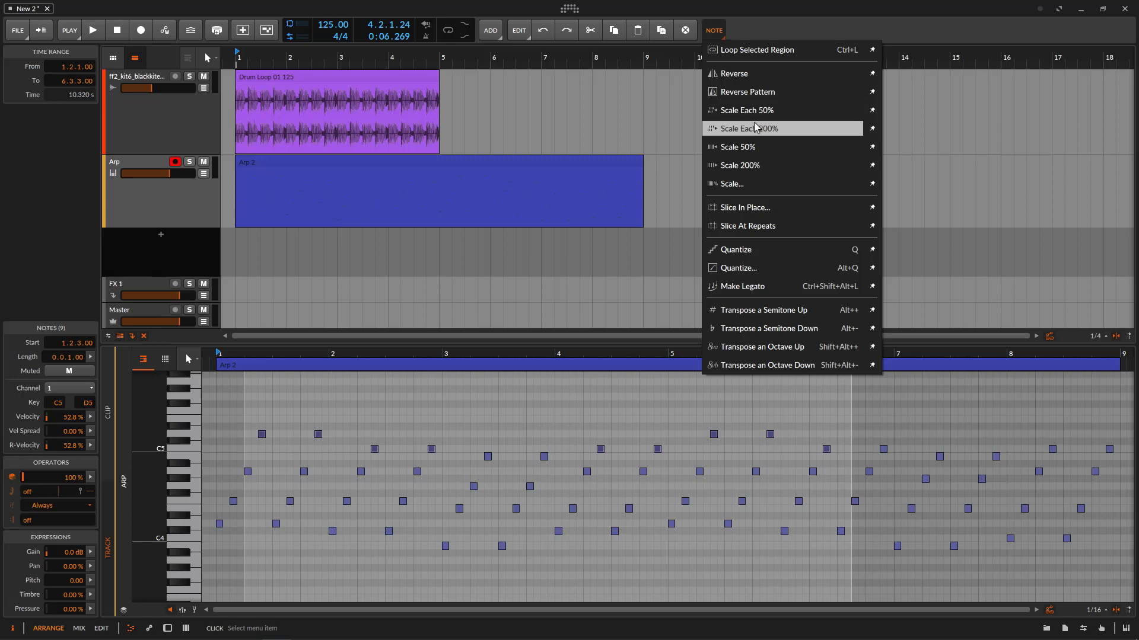
pyautogui.click(373, 388)
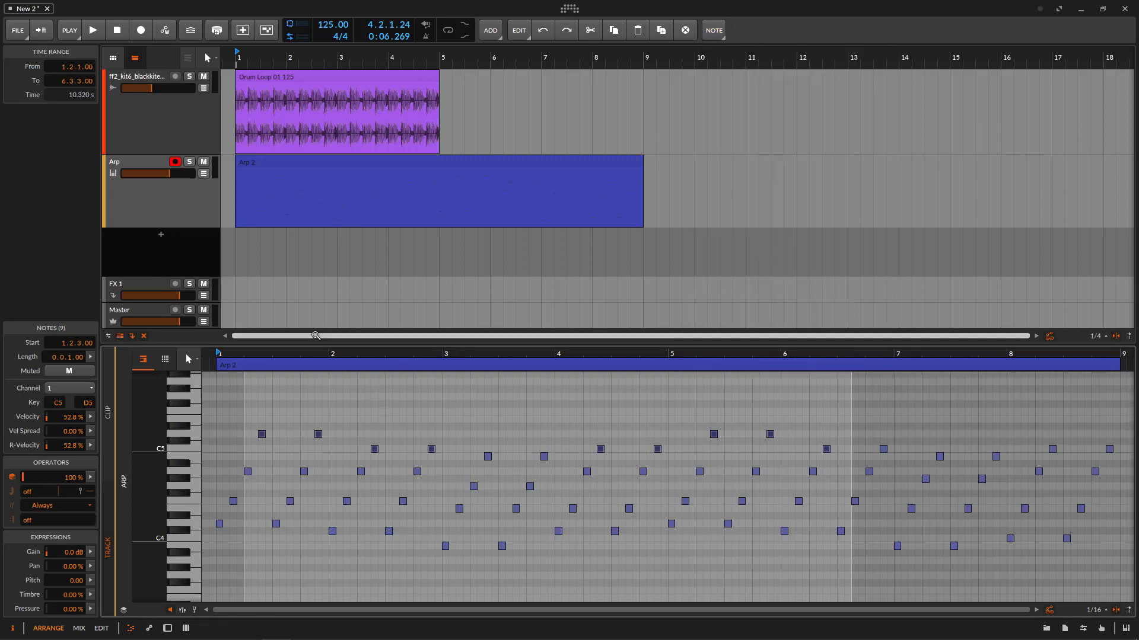
pyautogui.click(252, 399)
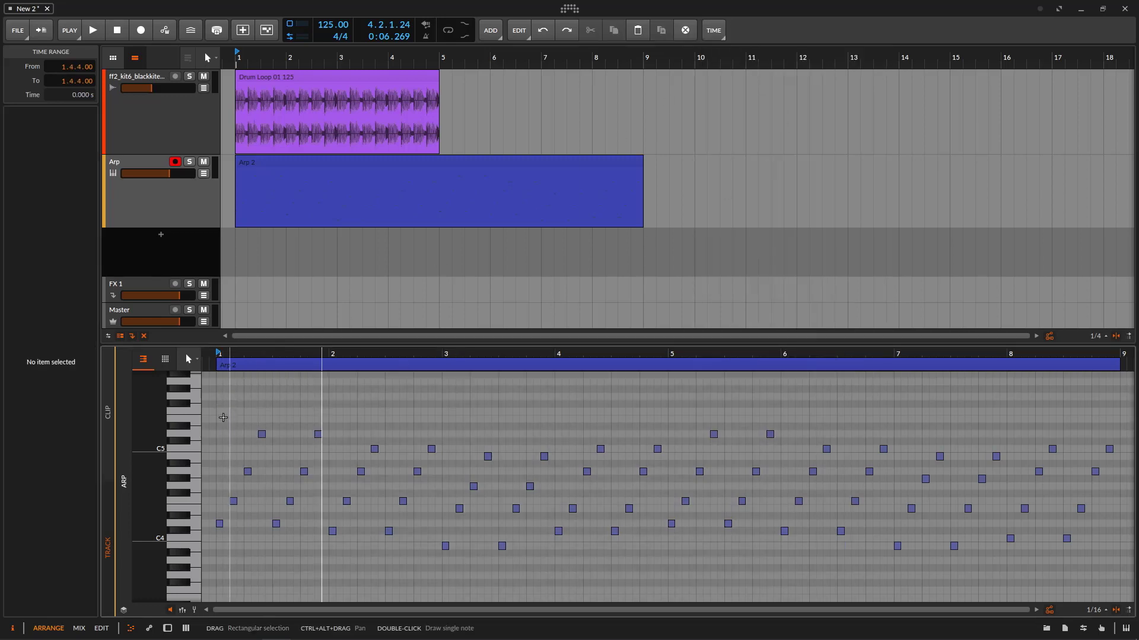
# Try Scale 50% on all notes in the first four bars of the Arp 2 clip and undo it
pyautogui.moveTo(217, 400); pyautogui.dragTo(658, 568)
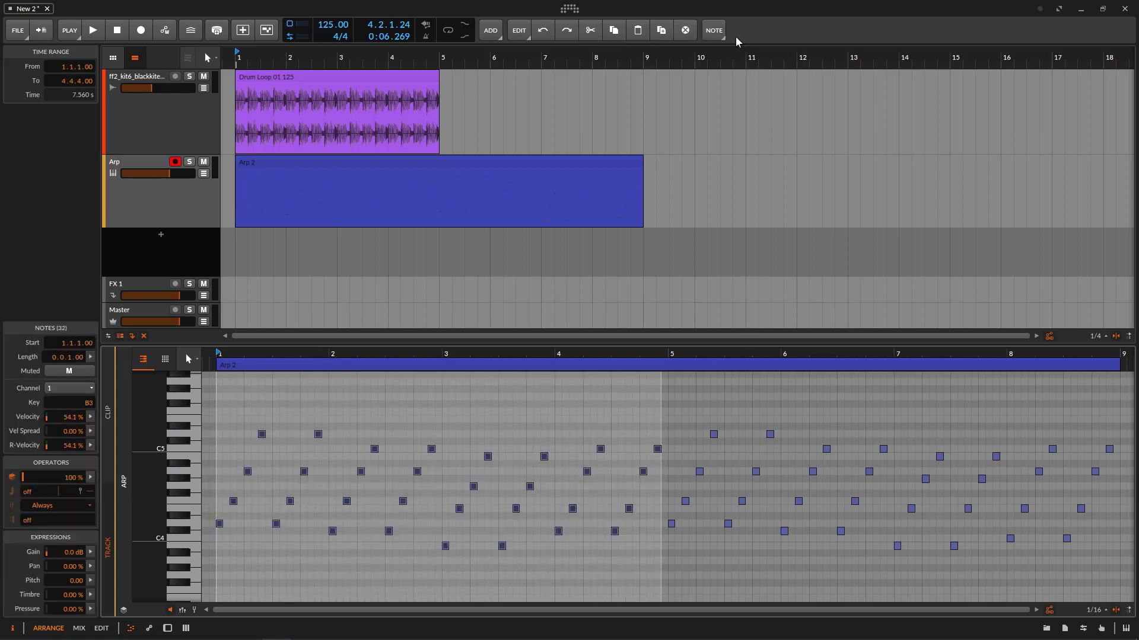
pyautogui.click(714, 30)
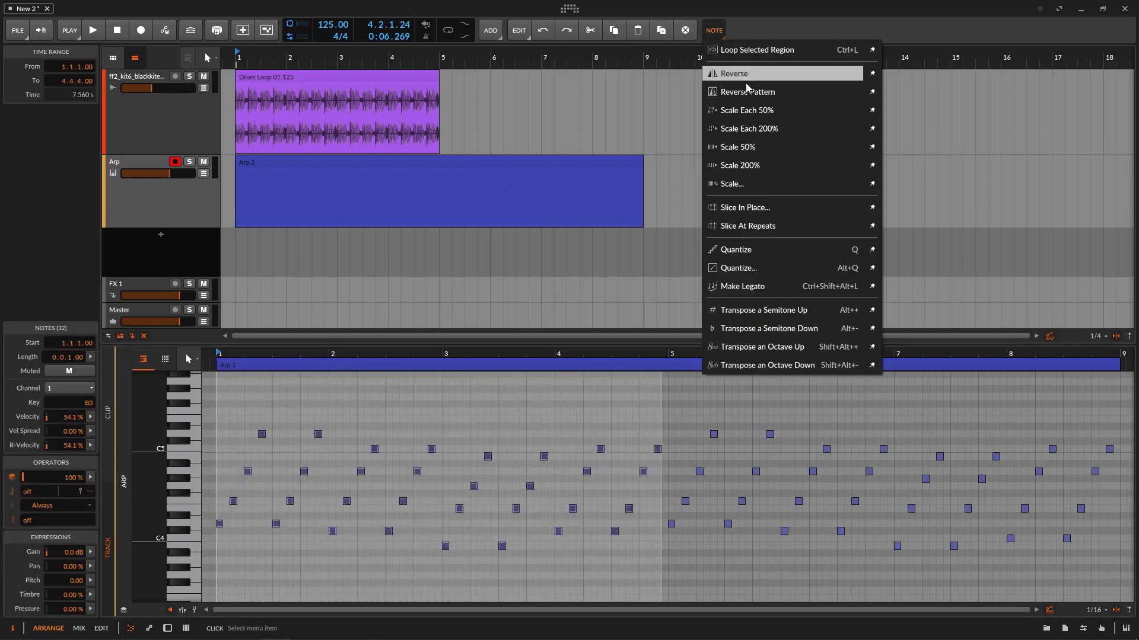
pyautogui.click(746, 147)
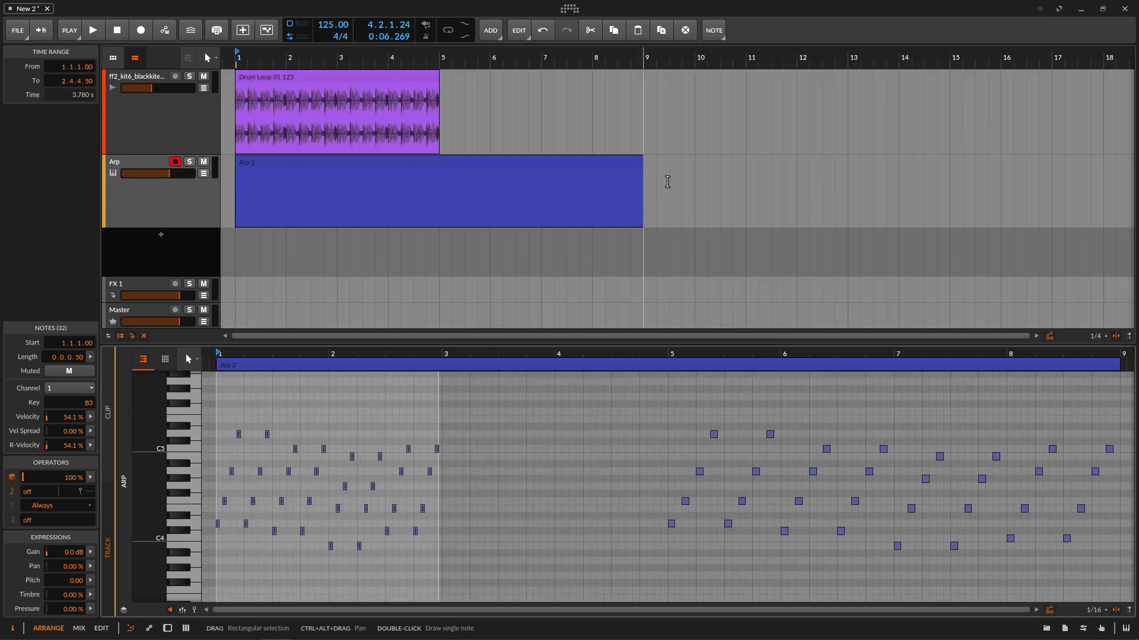
pyautogui.hotkey('ctrl', 'z')
# Apply Scale Each 50% to the selected notes in the first four bars of Arp 2
pyautogui.click(718, 34)
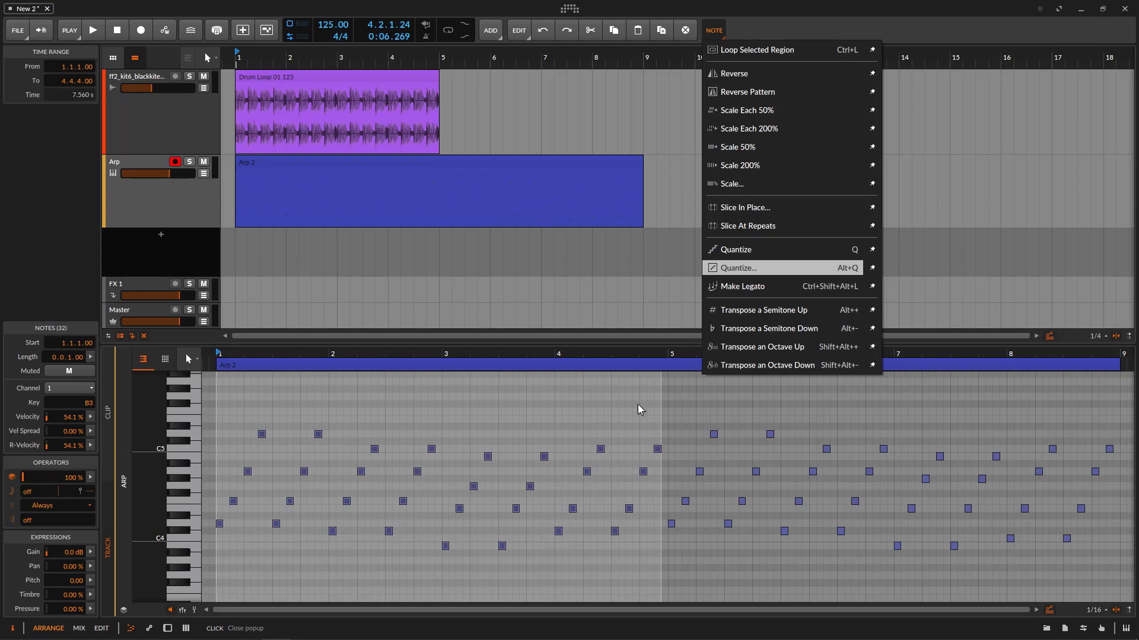
pyautogui.click(763, 113)
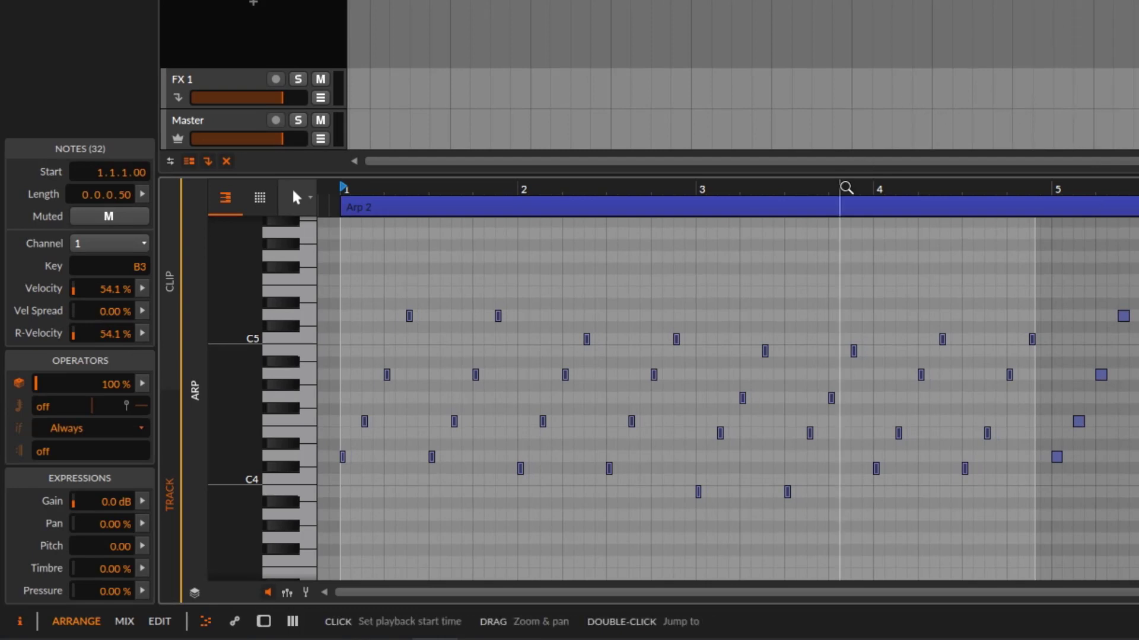
pyautogui.moveTo(846, 188); pyautogui.dragTo(846, 223)
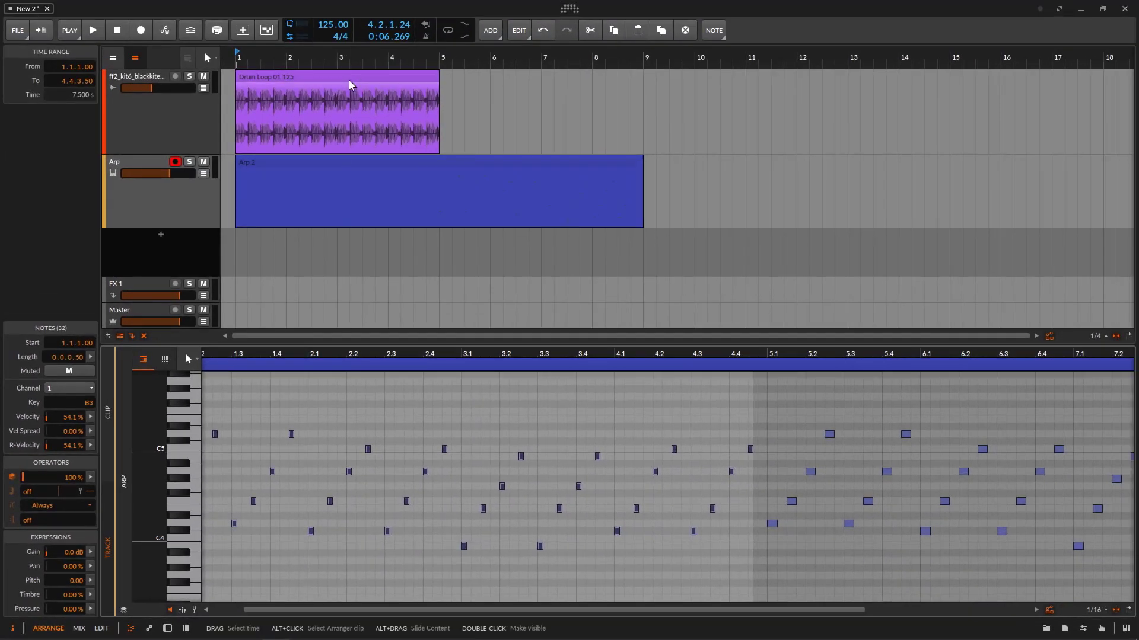
# Select the first seven audio events of the Drum Loop 01 125 clip and apply Scale Each 50% to them
pyautogui.click(350, 89)
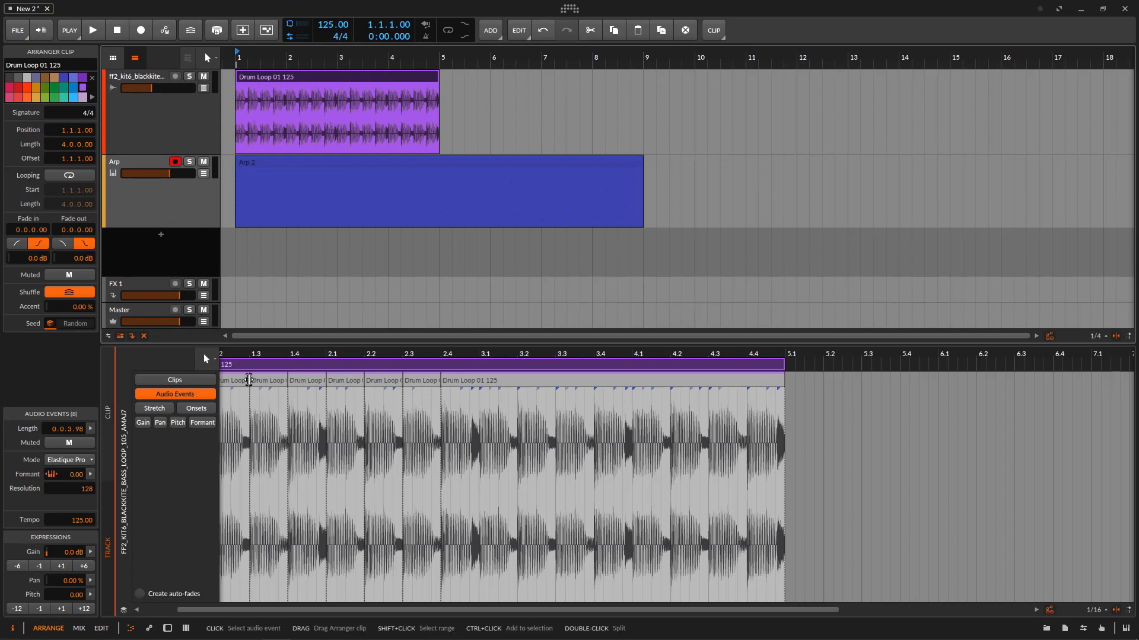
pyautogui.moveTo(366, 361); pyautogui.dragTo(366, 354)
pyautogui.moveTo(237, 380); pyautogui.dragTo(492, 380)
pyautogui.rightClick(458, 382)
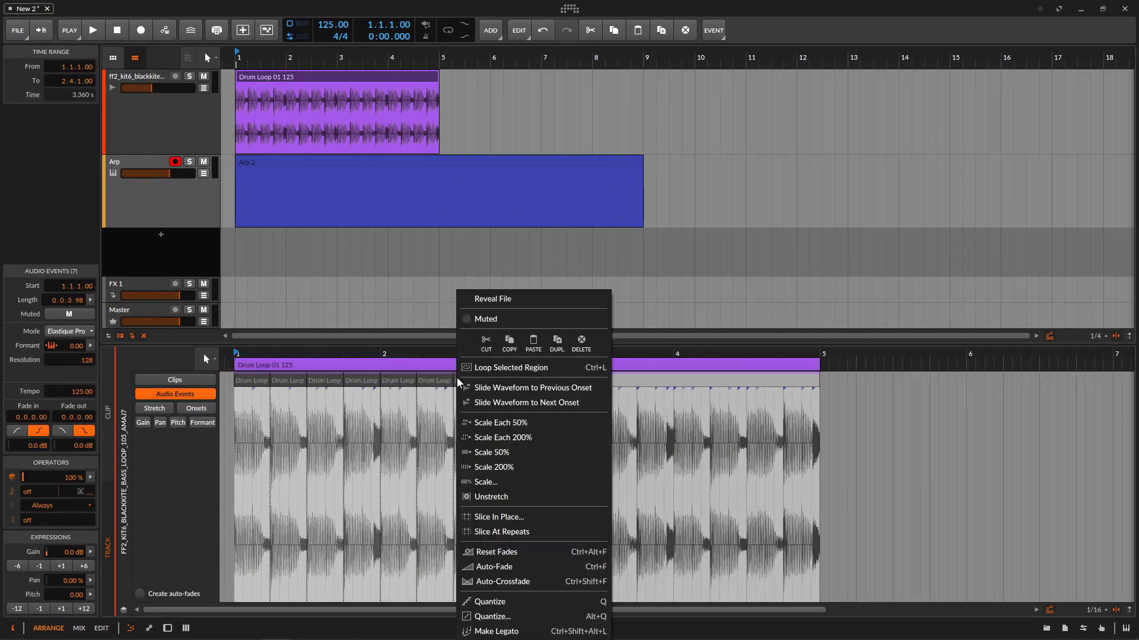
pyautogui.click(525, 439)
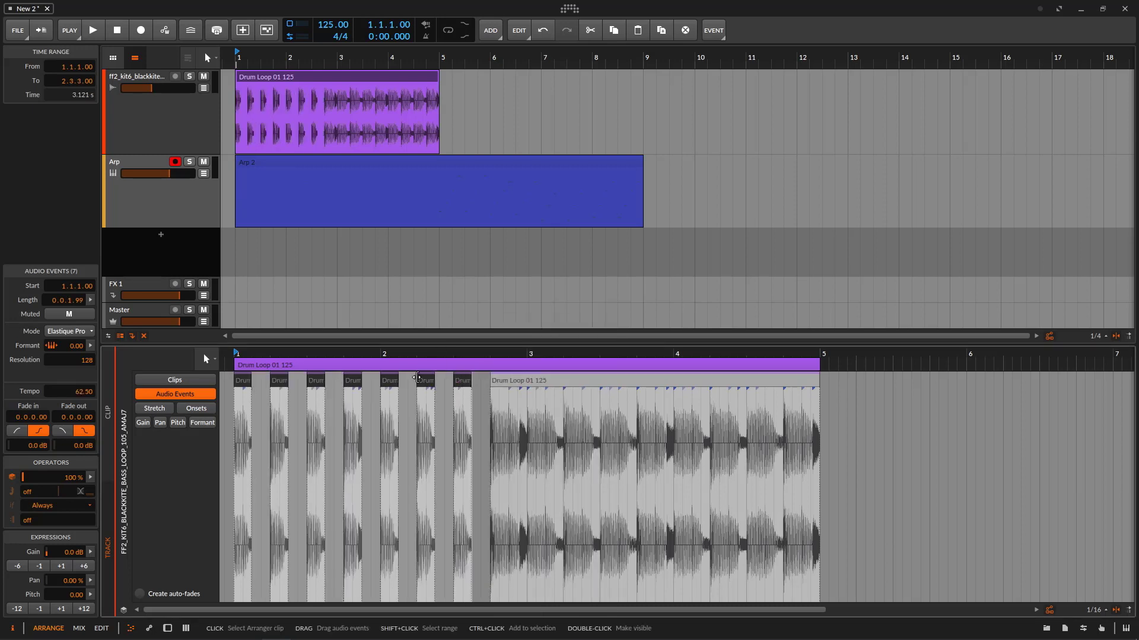
# Show the Arp 2 notes while auditioning them with the drum loop, and undo both Scale Each 50% edits
pyautogui.click(384, 171)
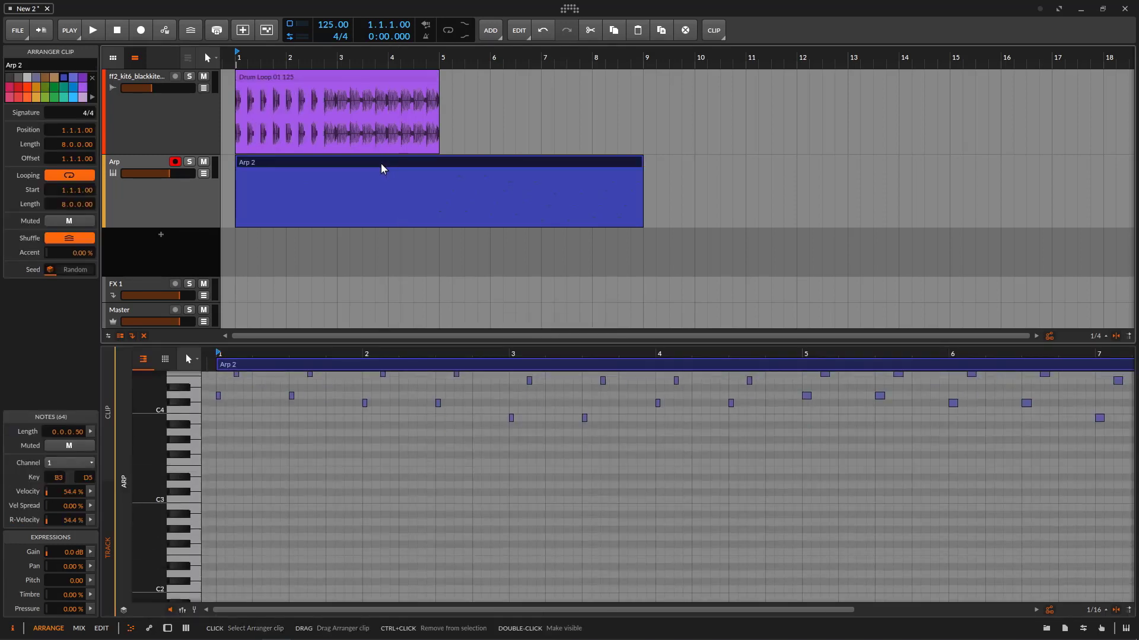
pyautogui.scroll(3, 476, 487)
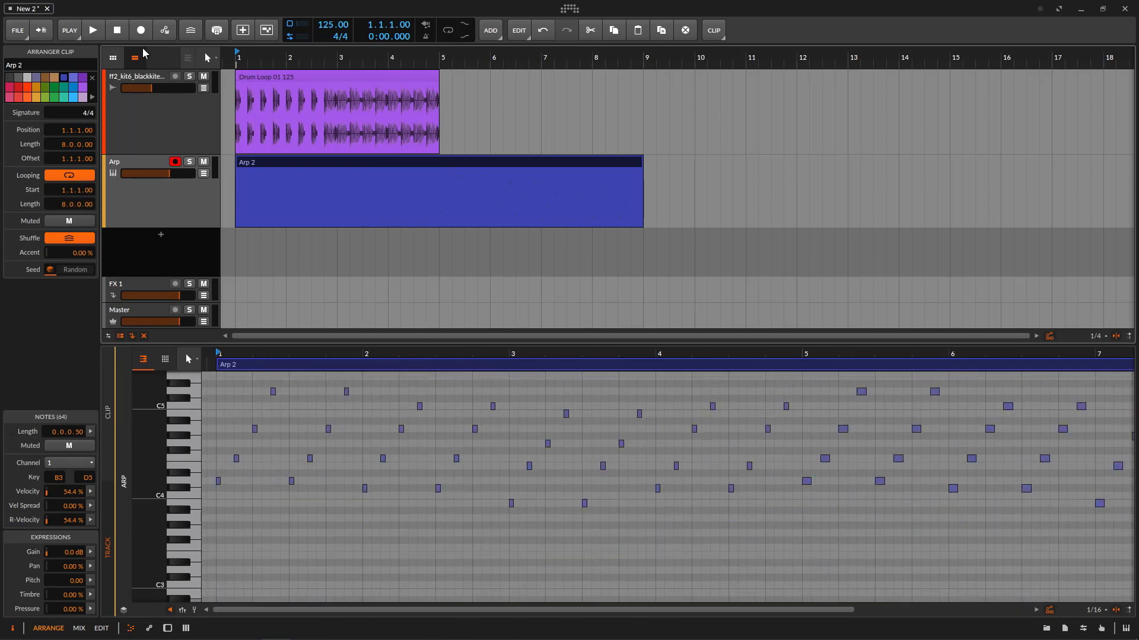
pyautogui.press('space')
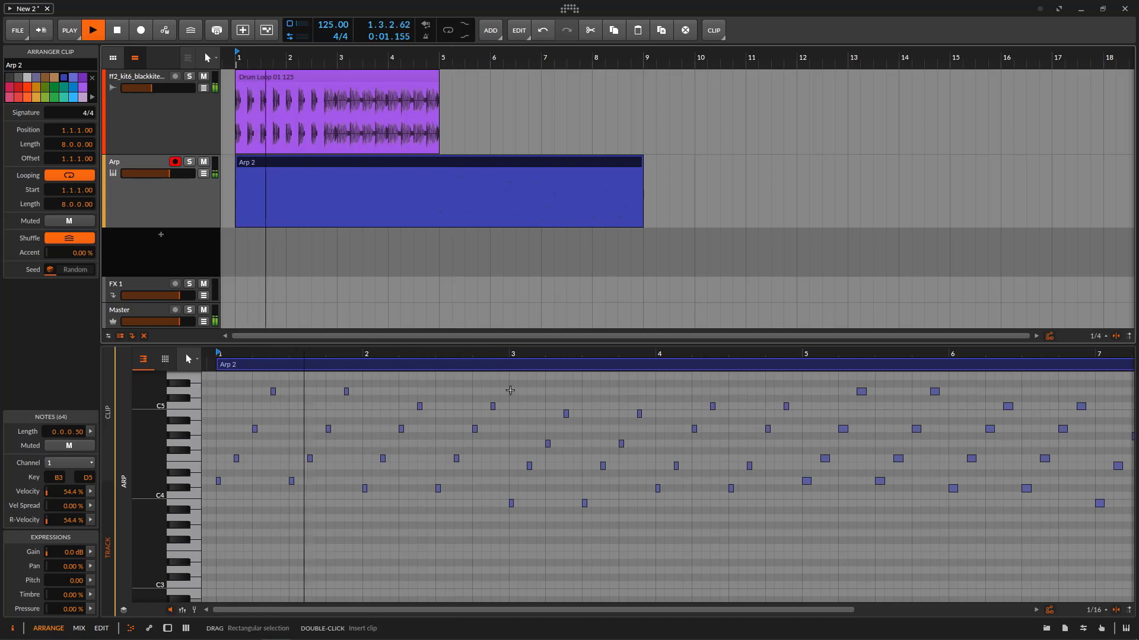
pyautogui.scroll(2, 510, 492)
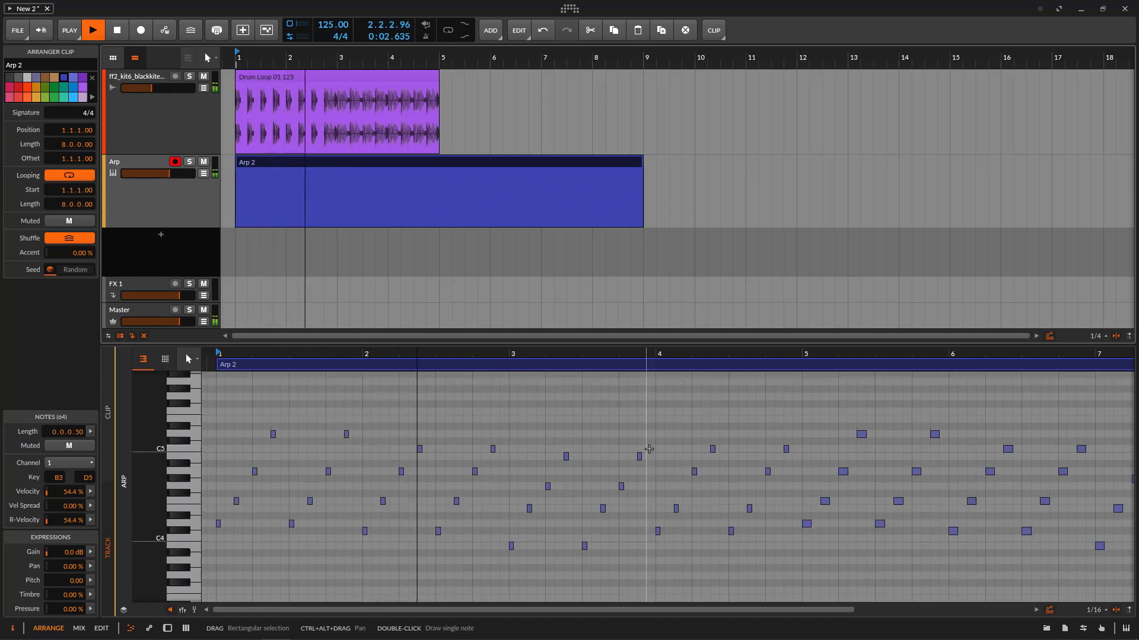
pyautogui.click(589, 410)
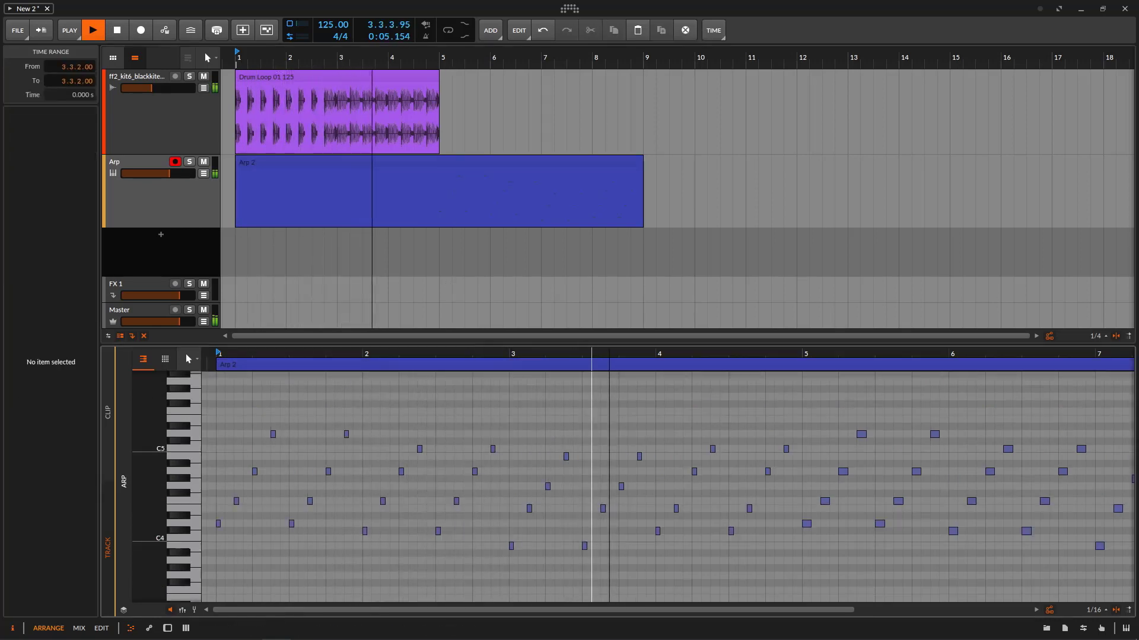
pyautogui.press('space')
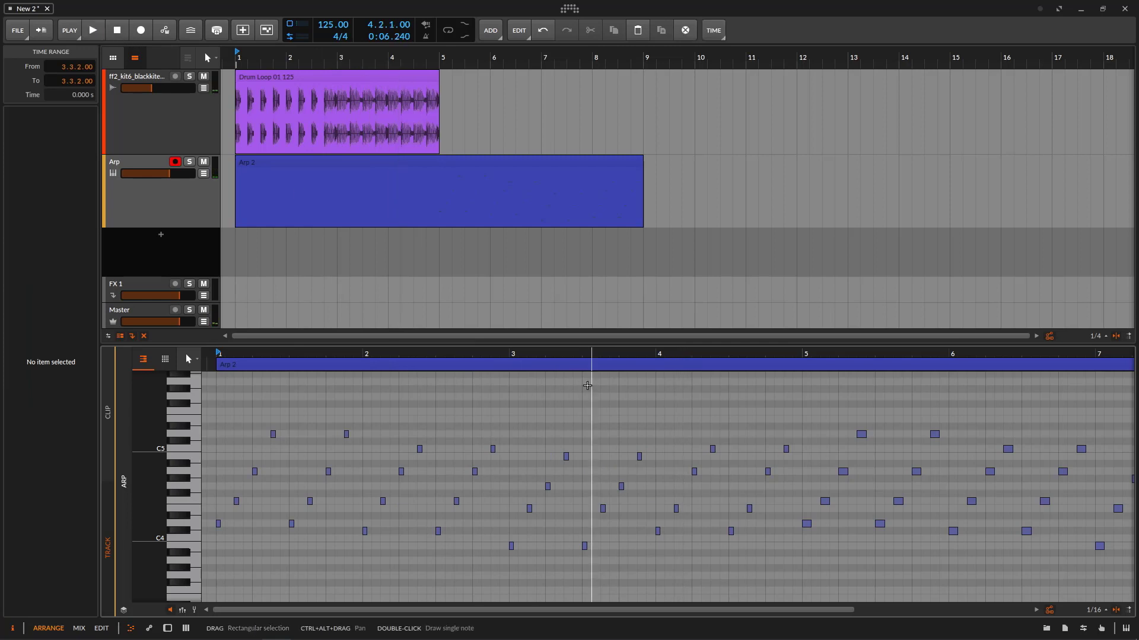
pyautogui.hotkey('ctrl', 'z')
pyautogui.hotkey('ctrl', 'a')
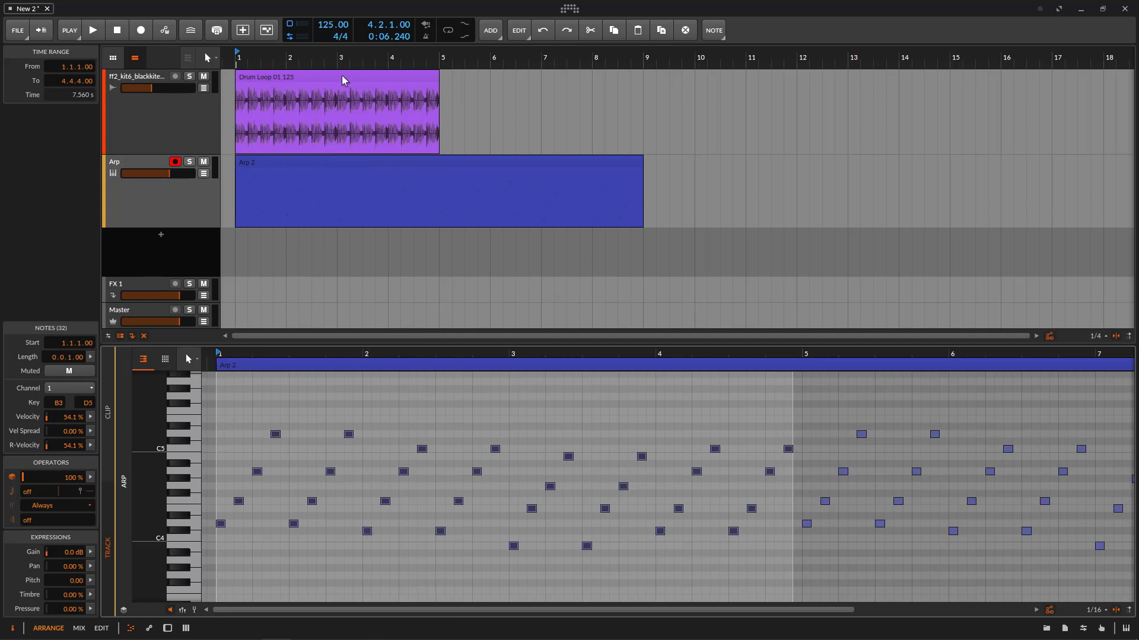
# Switch the note editor to the Time Selection tool and select the first two bars of the Arp 2 clip
pyautogui.click(188, 359)
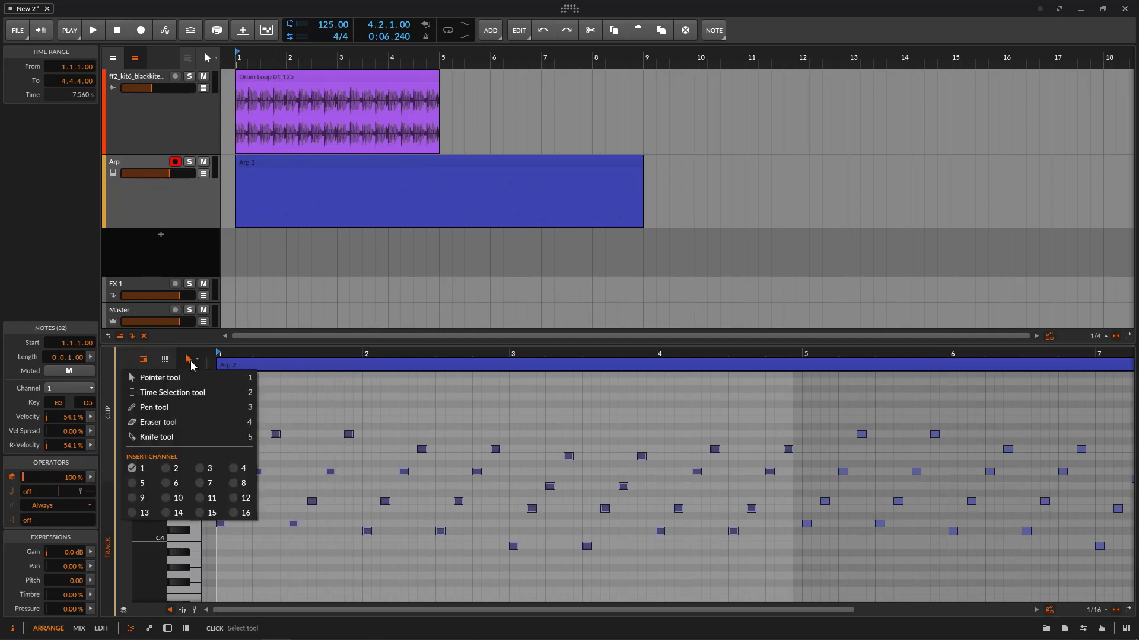
pyautogui.click(177, 394)
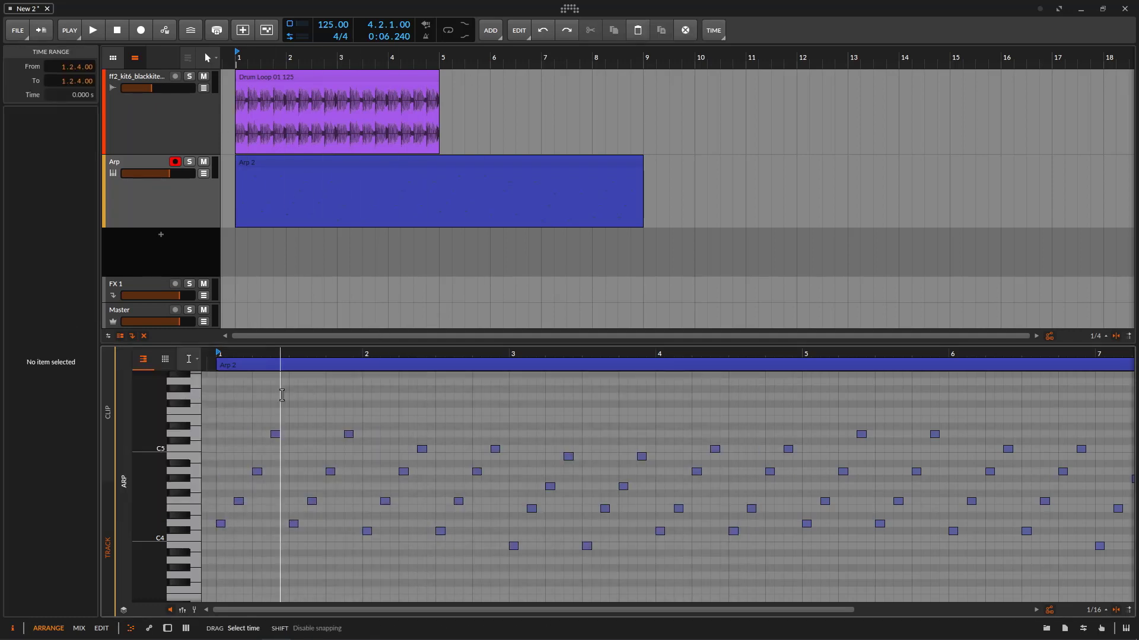
pyautogui.moveTo(216, 382); pyautogui.dragTo(507, 431)
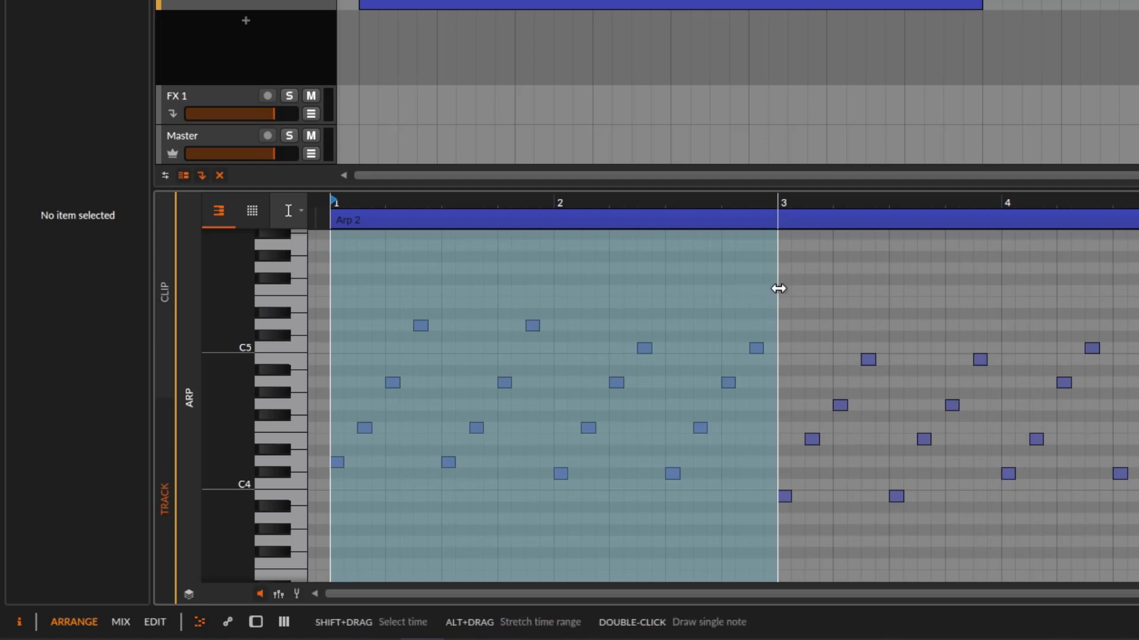
pyautogui.moveTo(778, 288)
pyautogui.mouseDown()
pyautogui.moveTo(887, 295)
pyautogui.moveTo(775, 303)
pyautogui.mouseUp()
# Try stretching the selected two-bar time range in Arp 2 to end at 5.4.2, audition it, and undo the stretch
pyautogui.press('alt')
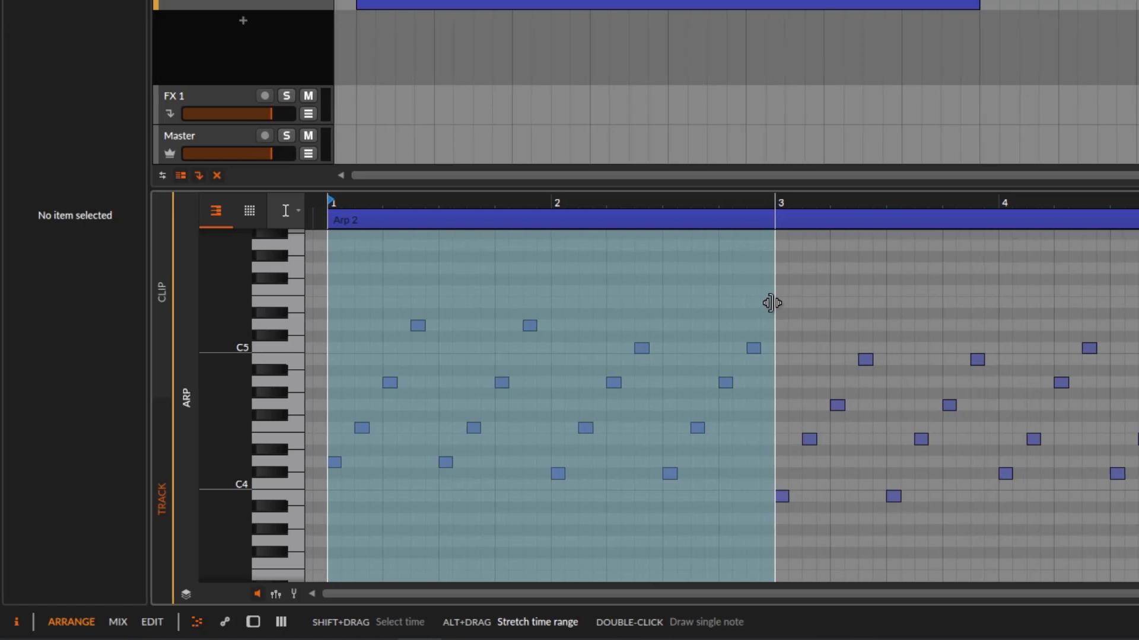
pyautogui.moveTo(641, 304); pyautogui.dragTo(1117, 335)
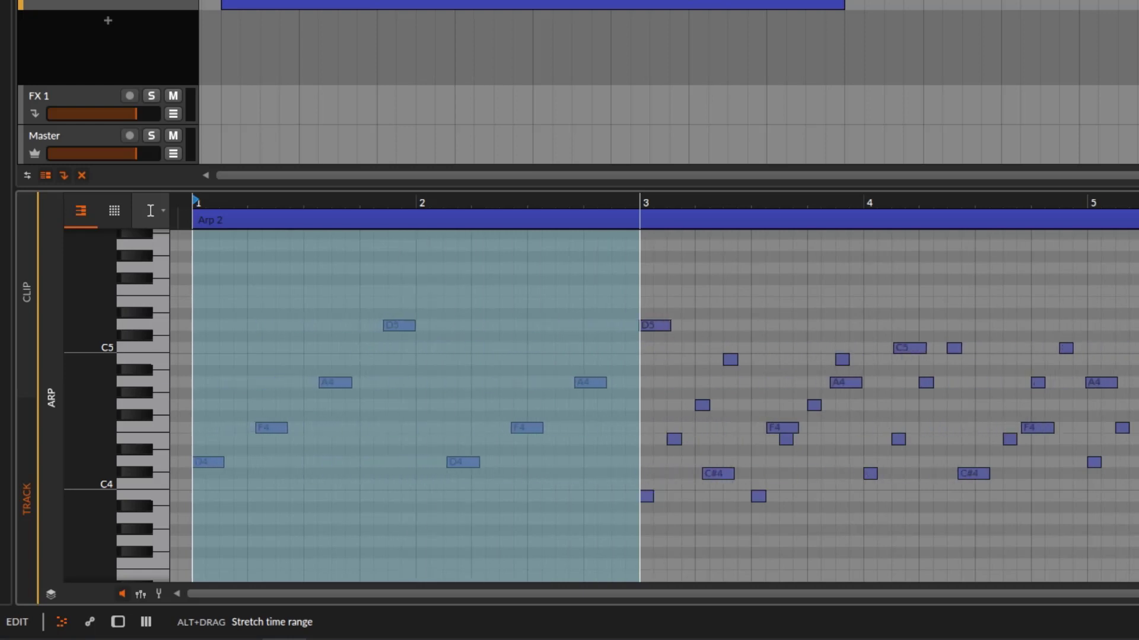
pyautogui.moveTo(639, 336); pyautogui.dragTo(640, 336)
pyautogui.press('space')
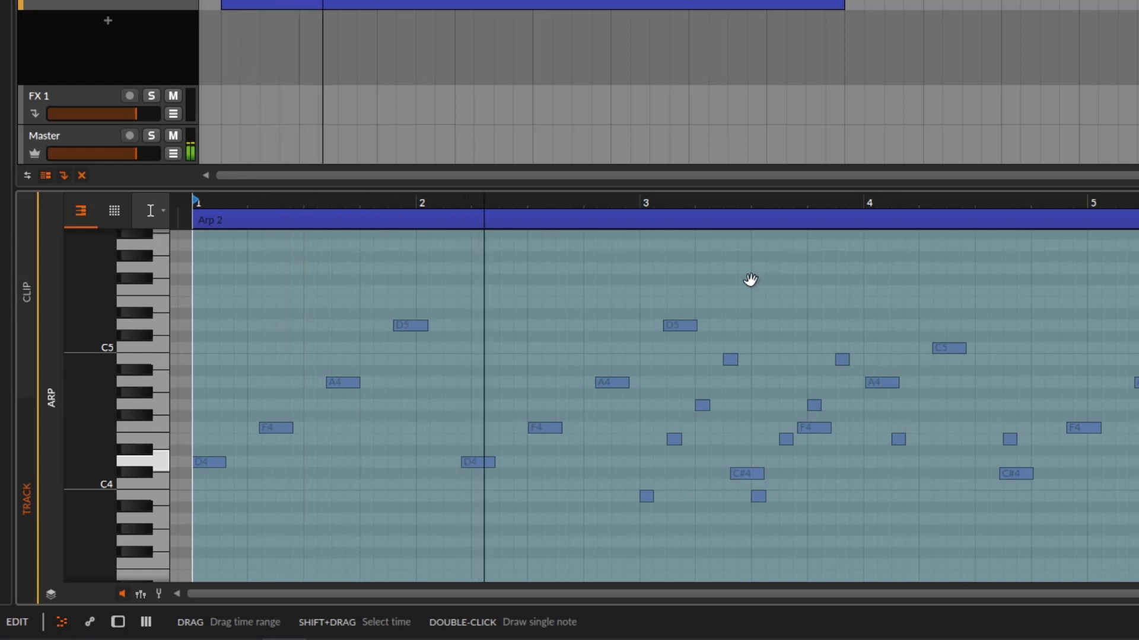
pyautogui.press('space')
pyautogui.hotkey('ctrl', 'z')
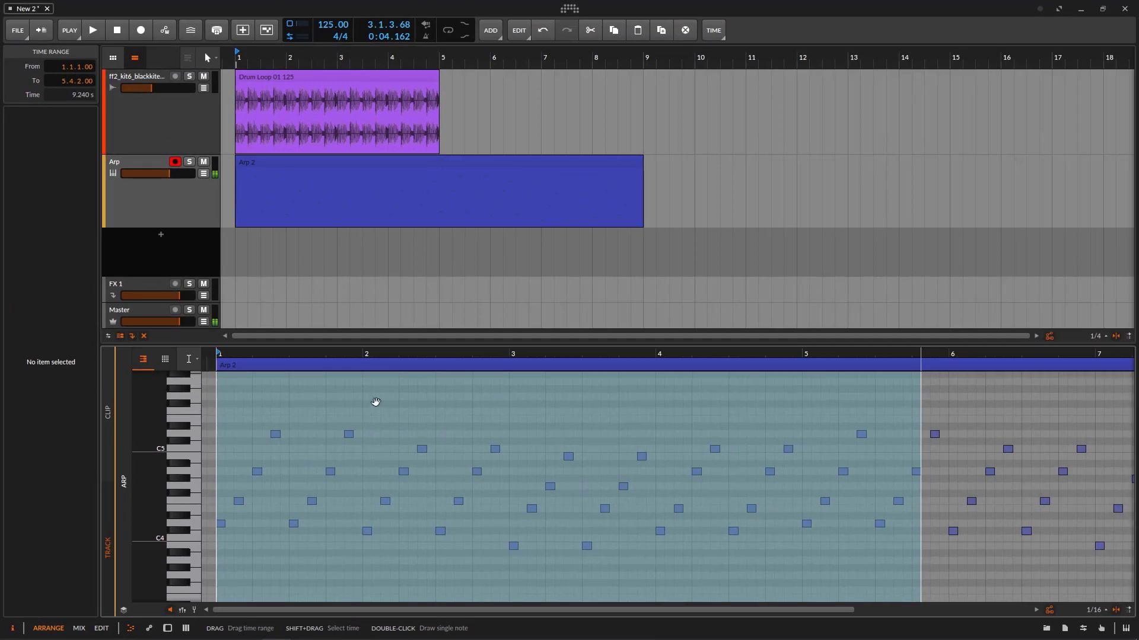
pyautogui.click(333, 409)
pyautogui.moveTo(217, 418); pyautogui.dragTo(436, 509)
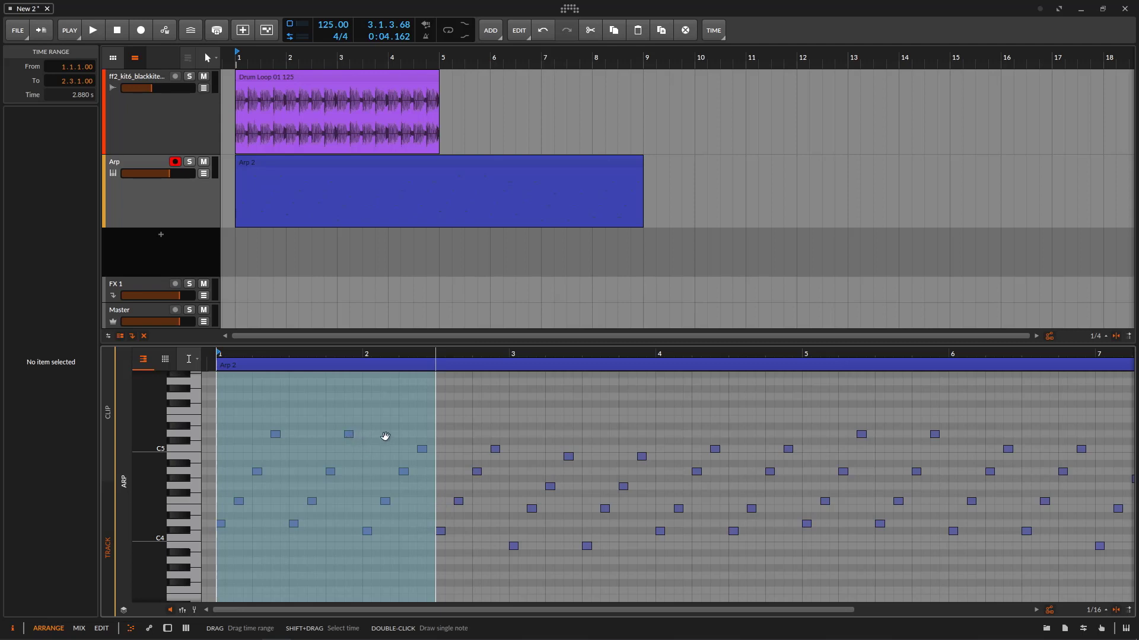
pyautogui.click(375, 432)
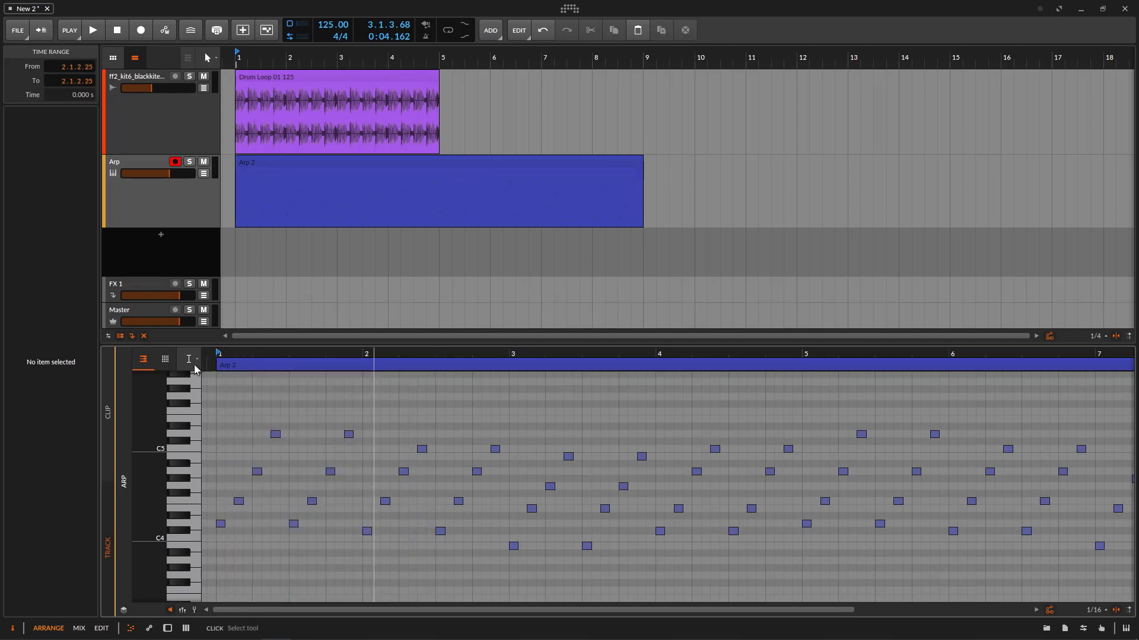
# Switch the note editor to the Pointer tool and select the first 12 notes of Arp 2, from 1.1.1 to 2.3.1
pyautogui.click(190, 360)
pyautogui.click(188, 378)
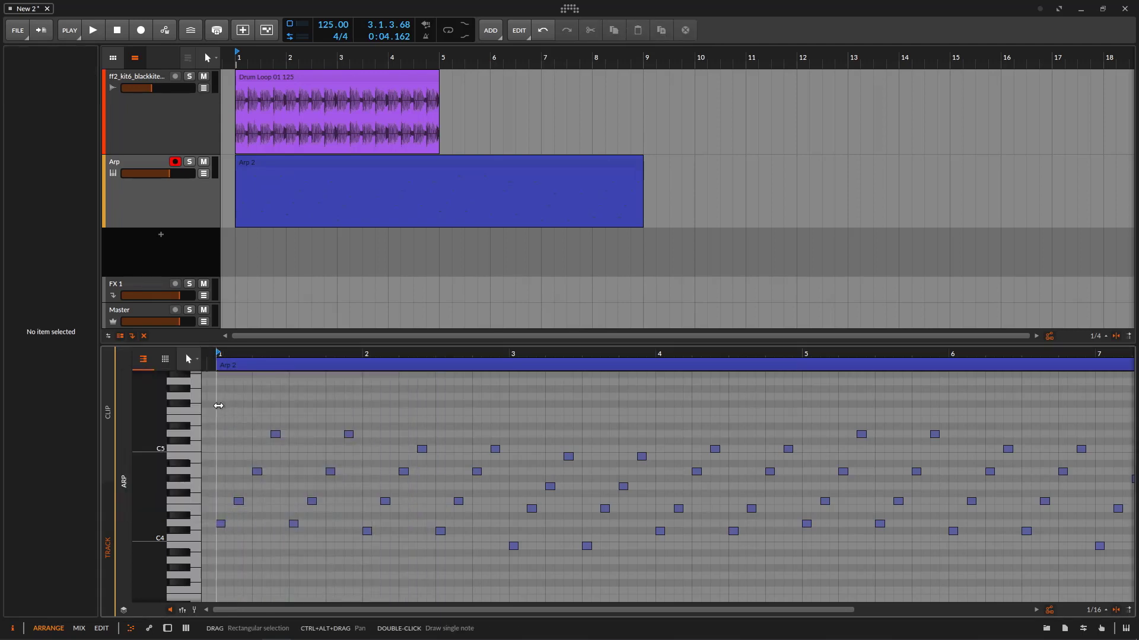
pyautogui.moveTo(219, 389); pyautogui.dragTo(436, 570)
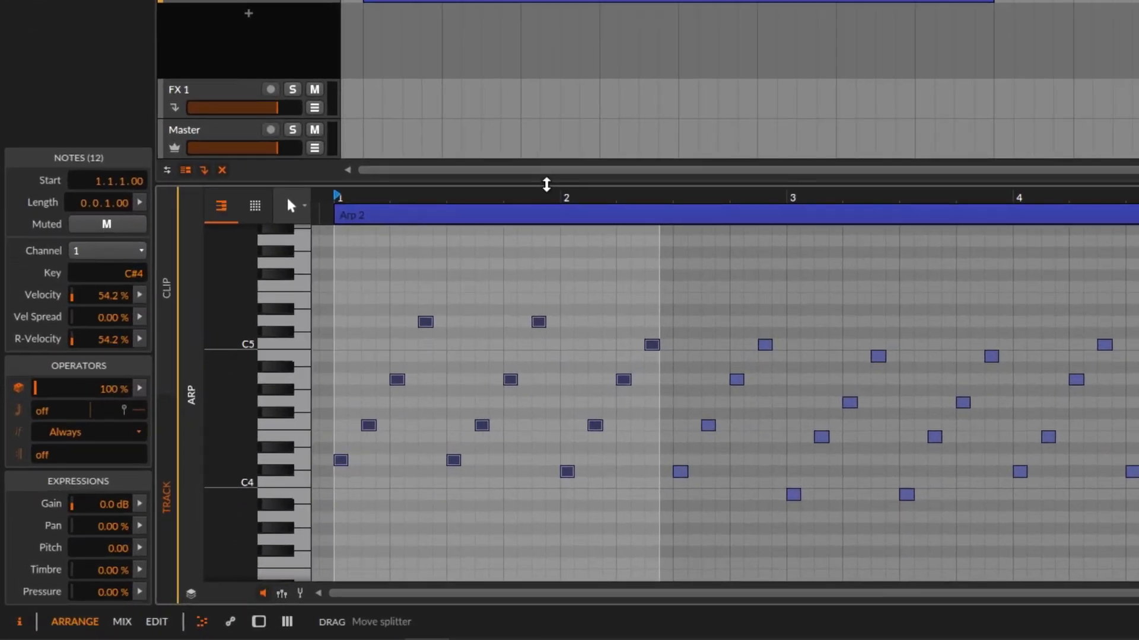
pyautogui.moveTo(295, 347); pyautogui.dragTo(296, 364)
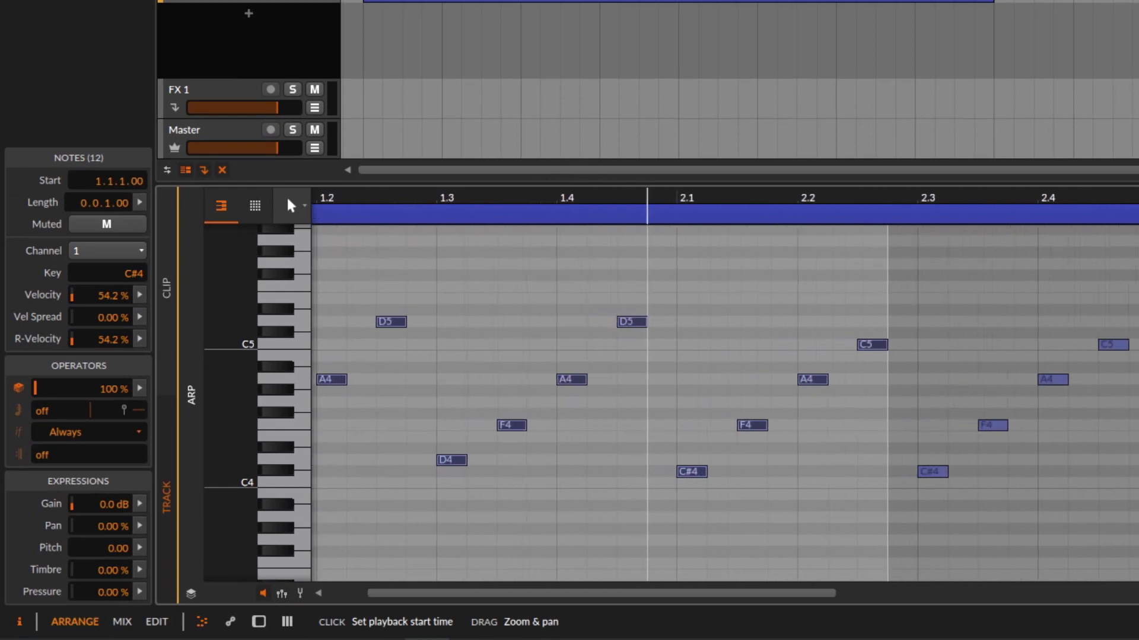
pyautogui.moveTo(682, 197); pyautogui.dragTo(730, 190)
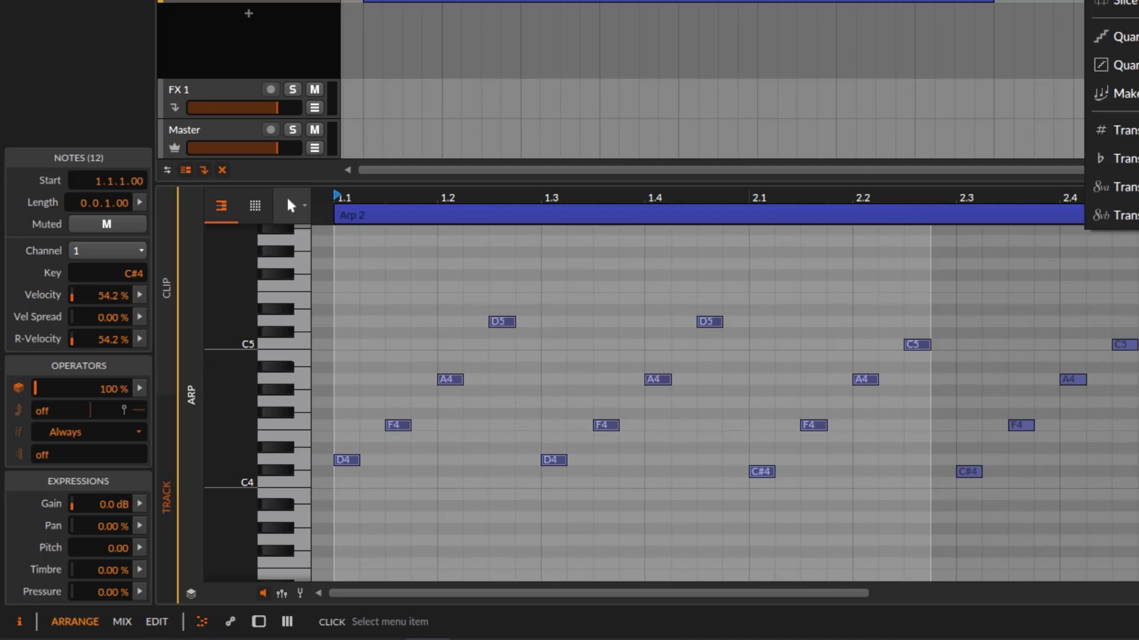
pyautogui.press('Escape')
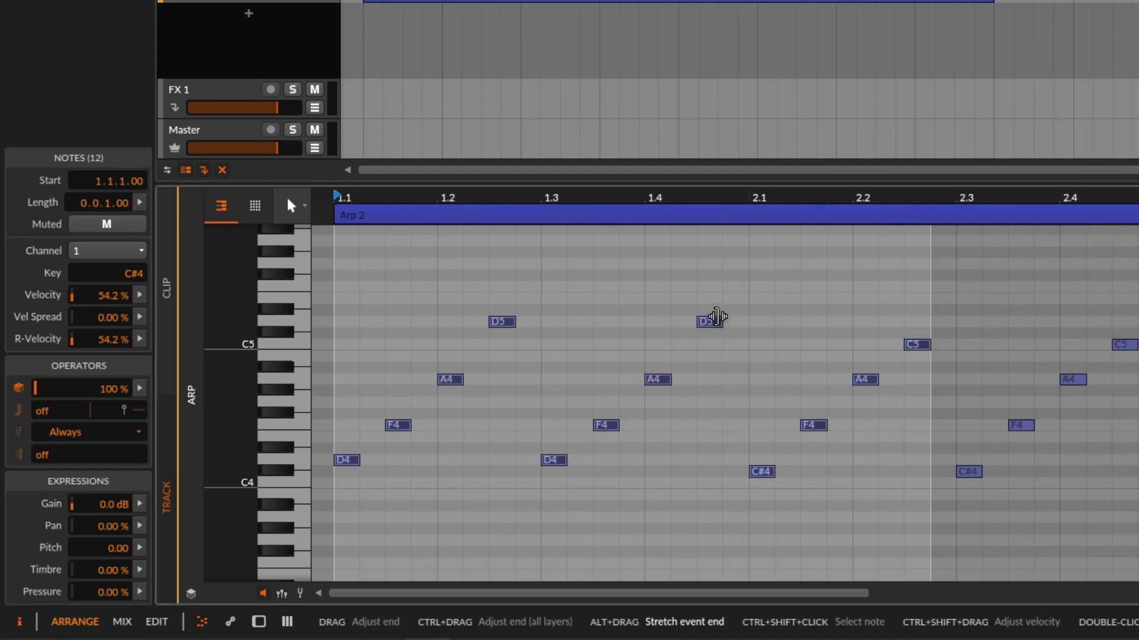
# Try stretching the selected Arp 2 notes to a length of 0.0.2.00 each and the whole selection to 3.3.1, and undo the stretches
pyautogui.moveTo(724, 317)
pyautogui.mouseDown()
pyautogui.moveTo(826, 318)
pyautogui.moveTo(698, 325)
pyautogui.moveTo(717, 323)
pyautogui.mouseUp()
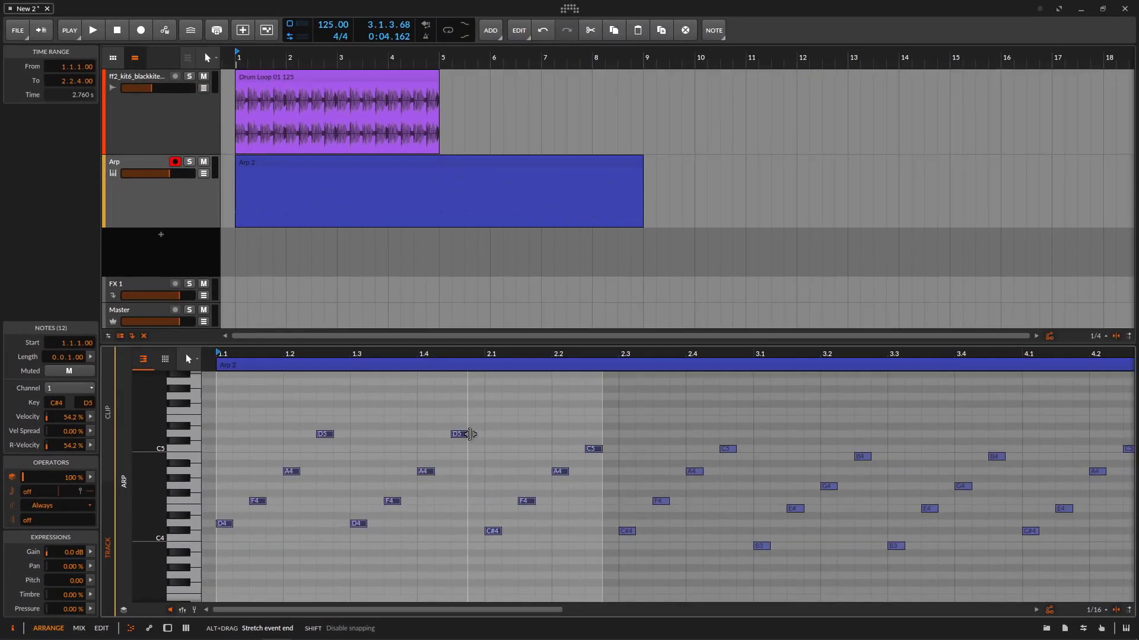
pyautogui.moveTo(469, 434); pyautogui.dragTo(353, 434)
pyautogui.press('-')
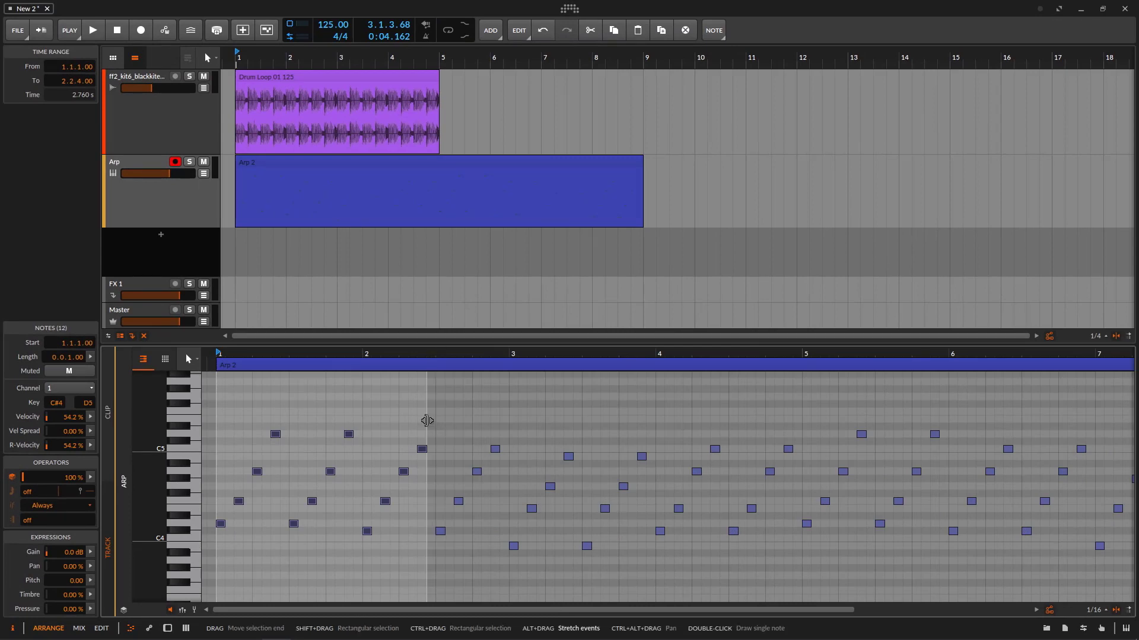
pyautogui.moveTo(427, 420)
pyautogui.mouseDown()
pyautogui.moveTo(688, 419)
pyautogui.moveTo(422, 424)
pyautogui.mouseUp()
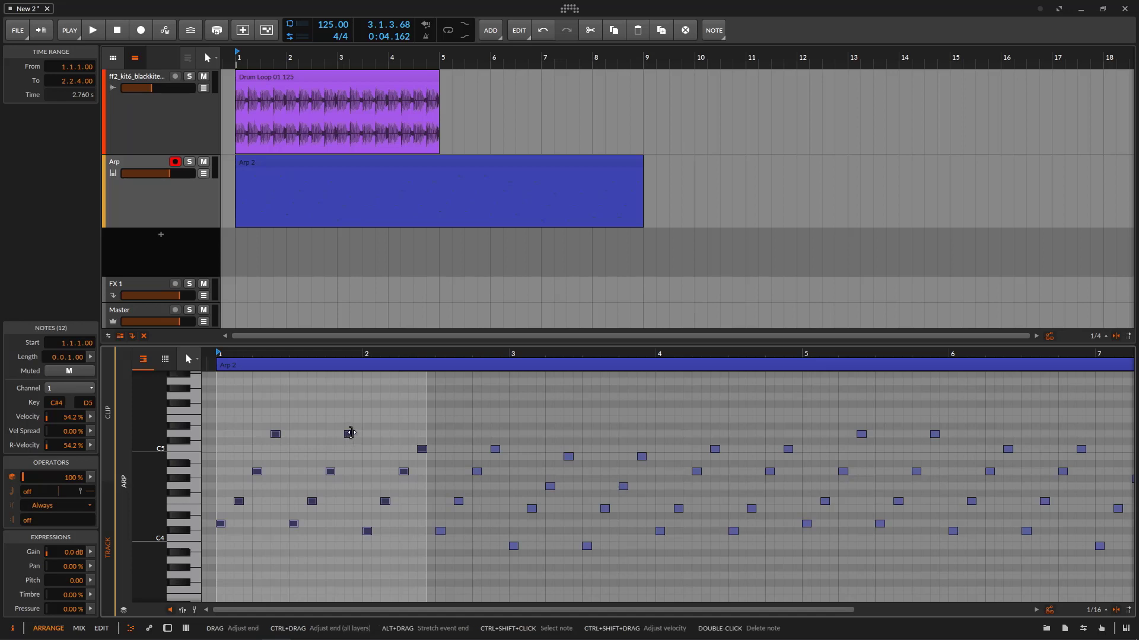
pyautogui.moveTo(351, 432)
pyautogui.mouseDown()
pyautogui.moveTo(397, 434)
pyautogui.moveTo(363, 435)
pyautogui.mouseUp()
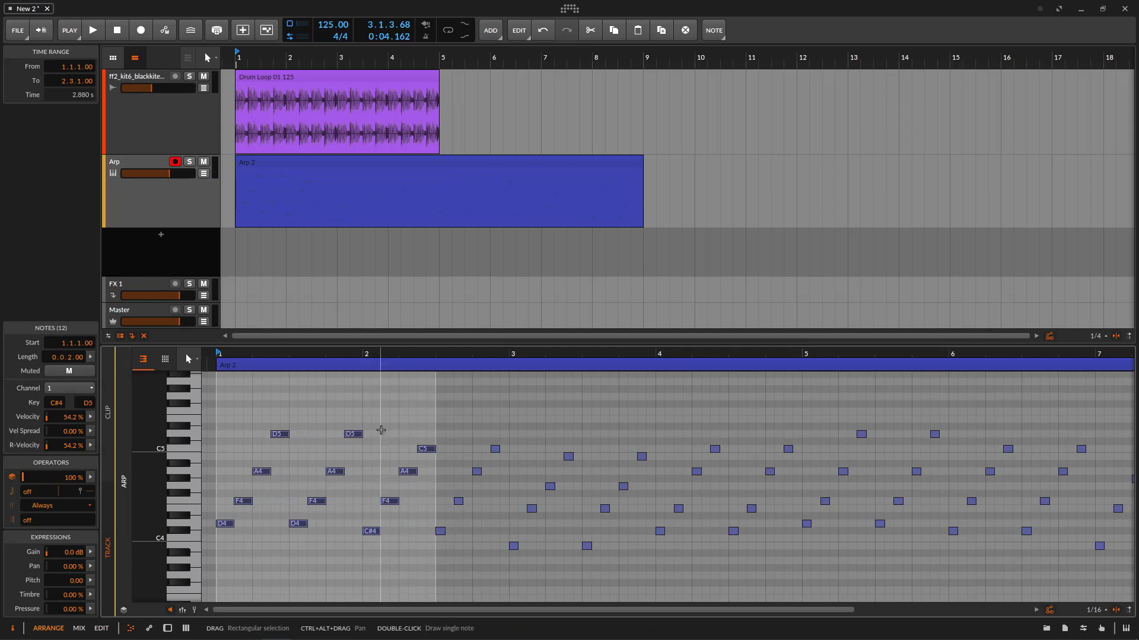
pyautogui.hotkey('ctrl', 'z')
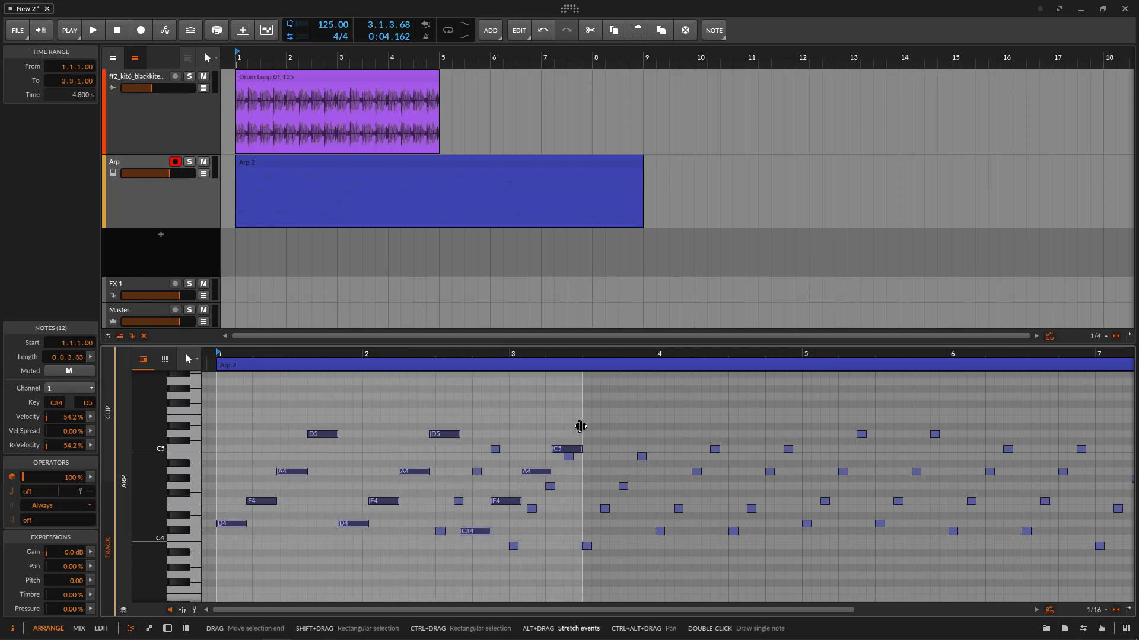
pyautogui.click(472, 415)
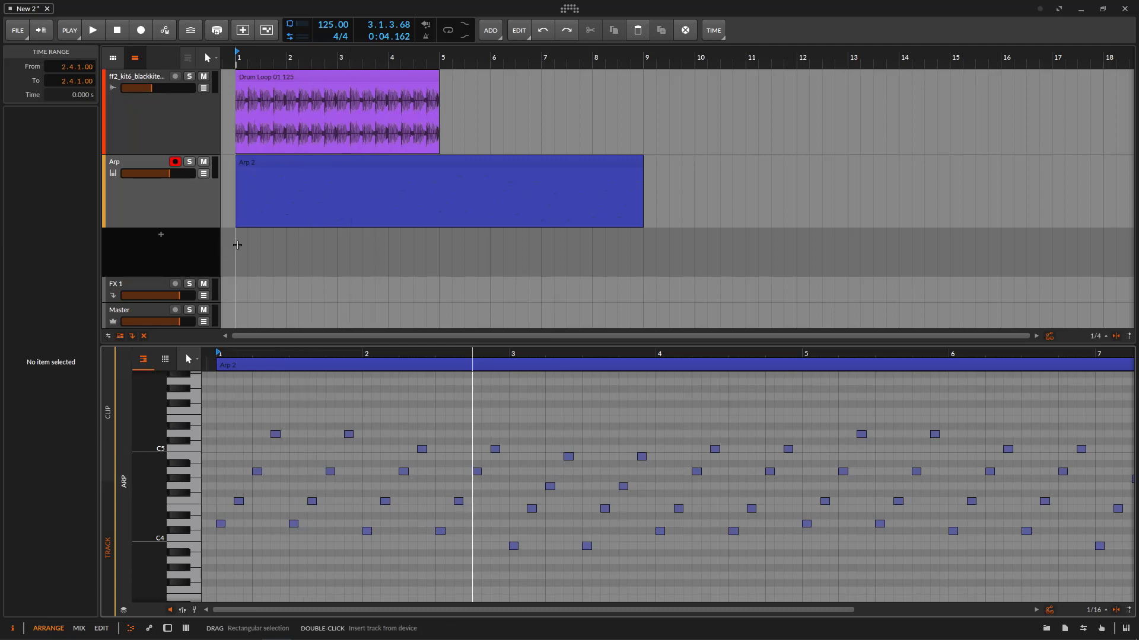
# Select the range 2.1.1 to 2.3.1 across the arranger tracks with the Time Selection tool and return to the Pointer tool
pyautogui.click(208, 58)
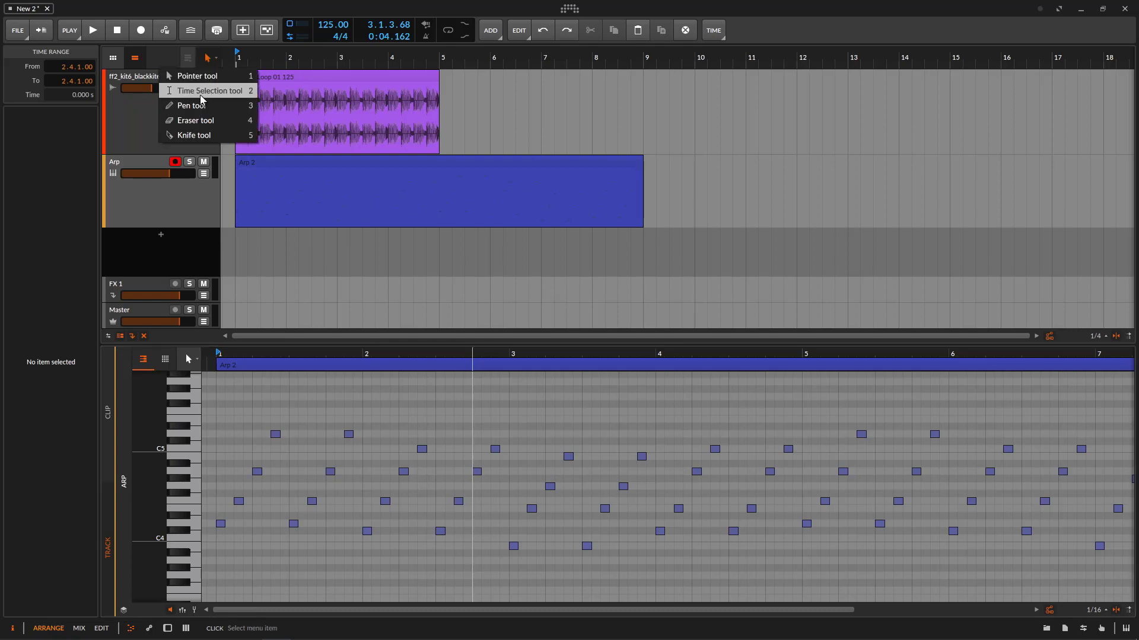
pyautogui.click(202, 93)
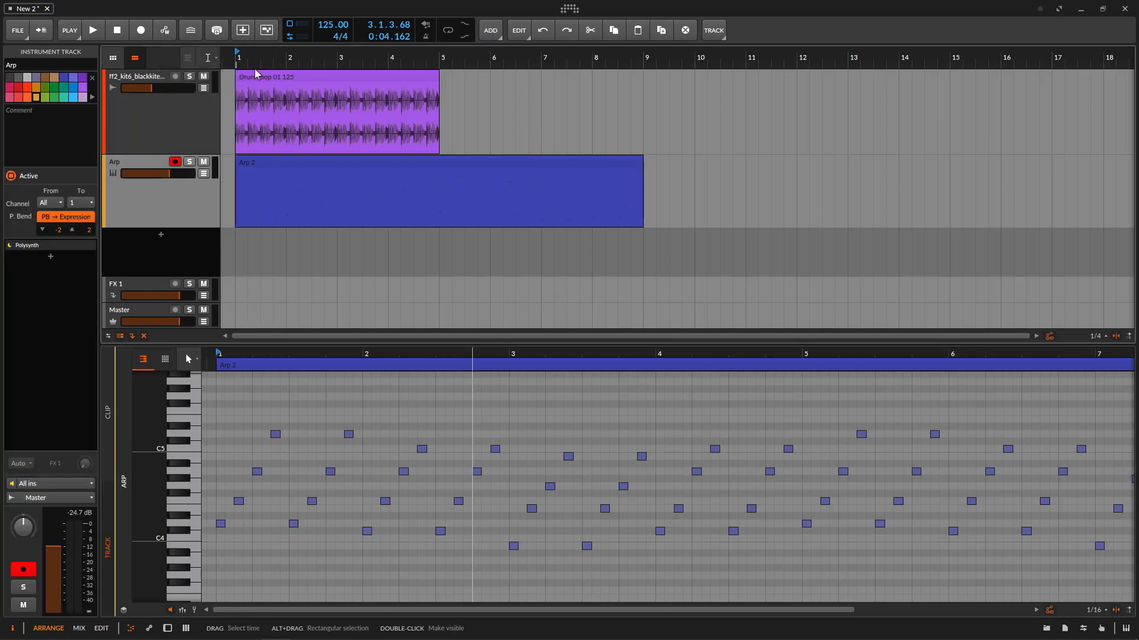
pyautogui.moveTo(286, 89); pyautogui.dragTo(311, 311)
pyautogui.click(208, 58)
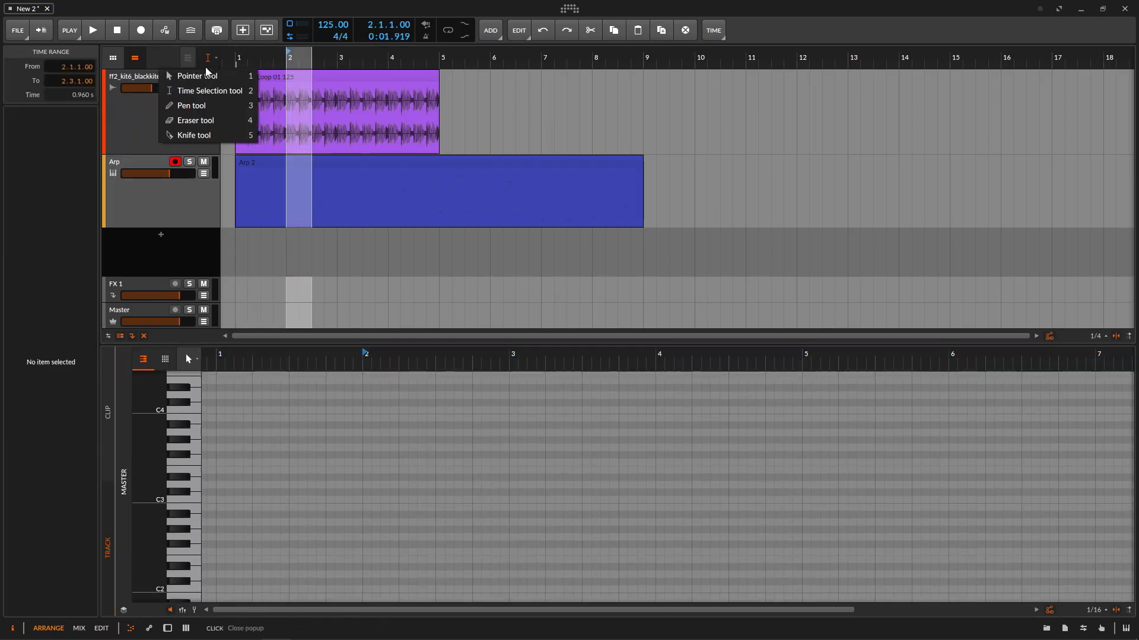
pyautogui.click(205, 76)
# Collapse the note editor below the arranger and make the drum loop and Arp tracks taller
pyautogui.scroll(3, 204, 52)
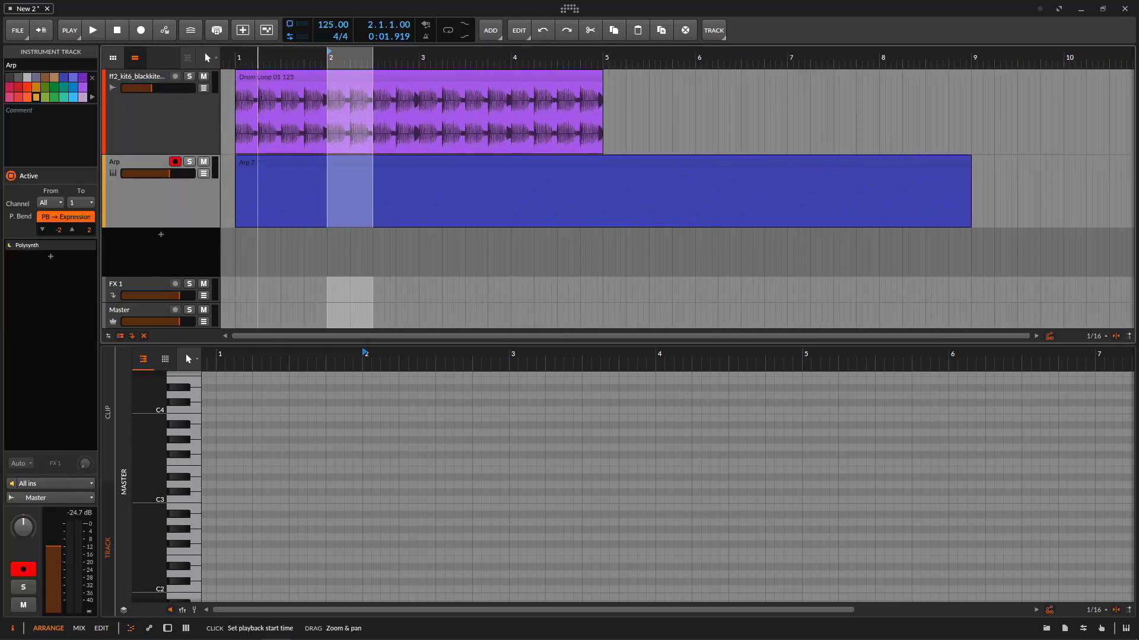
pyautogui.scroll(-1, 257, 54)
pyautogui.moveTo(276, 344); pyautogui.dragTo(237, 615)
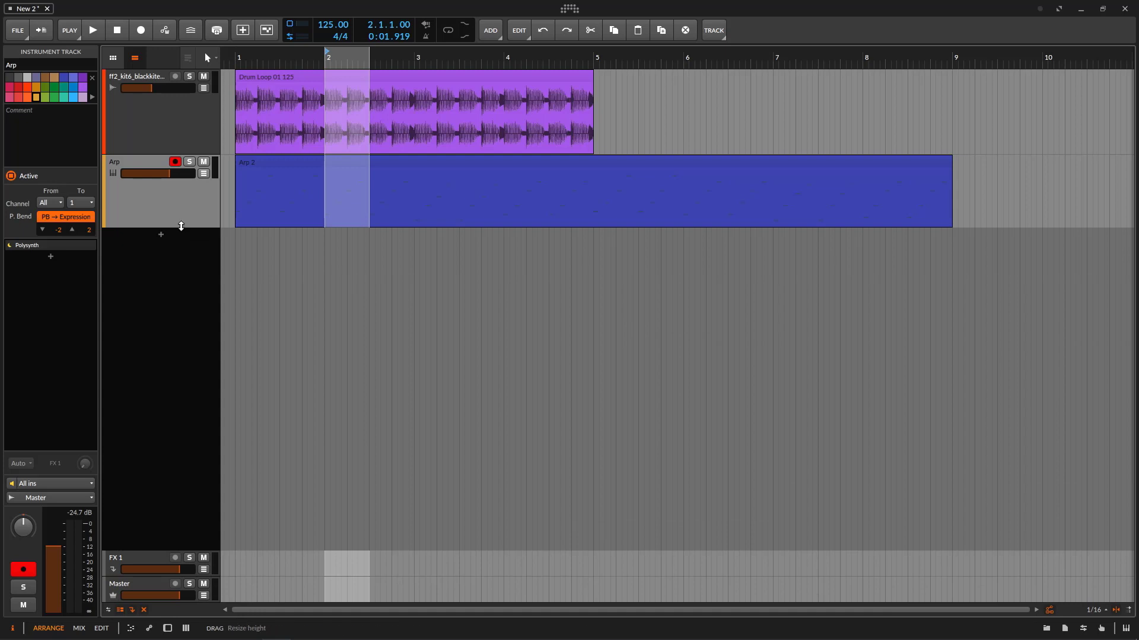
pyautogui.moveTo(181, 225); pyautogui.dragTo(179, 252)
pyautogui.moveTo(157, 154); pyautogui.dragTo(154, 166)
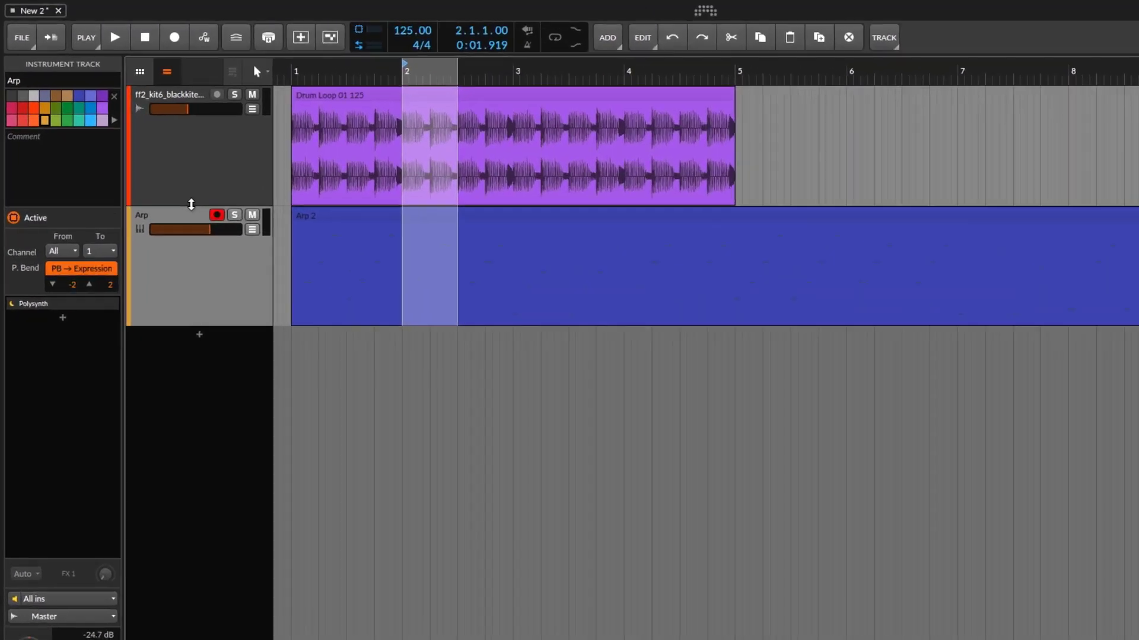
# Switch the arranger to the Time Selection tool and select 1.1.1 to 3.1.1 across the drum loop and Arp tracks
pyautogui.click(256, 71)
pyautogui.click(266, 113)
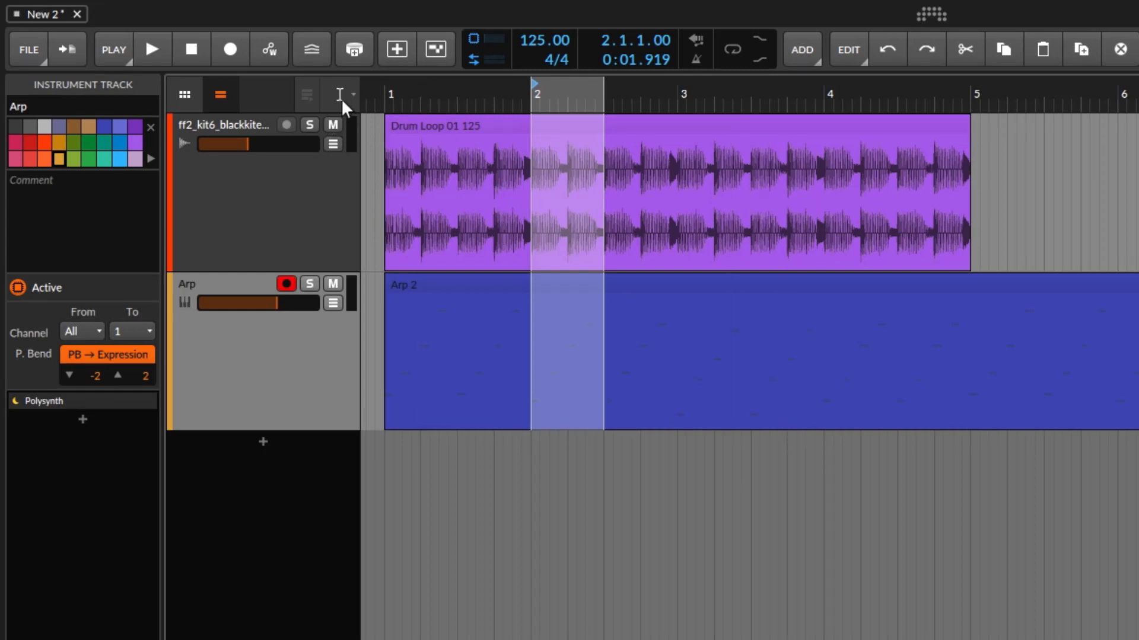
pyautogui.click(340, 97)
pyautogui.click(325, 148)
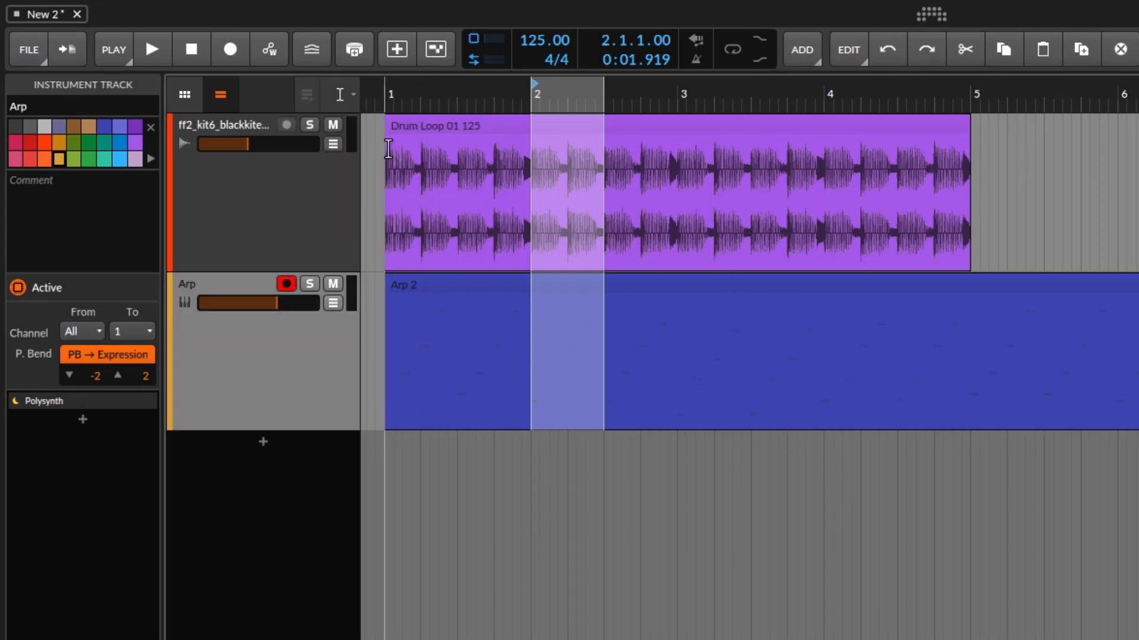
pyautogui.click(387, 148)
pyautogui.moveTo(387, 147); pyautogui.dragTo(676, 303)
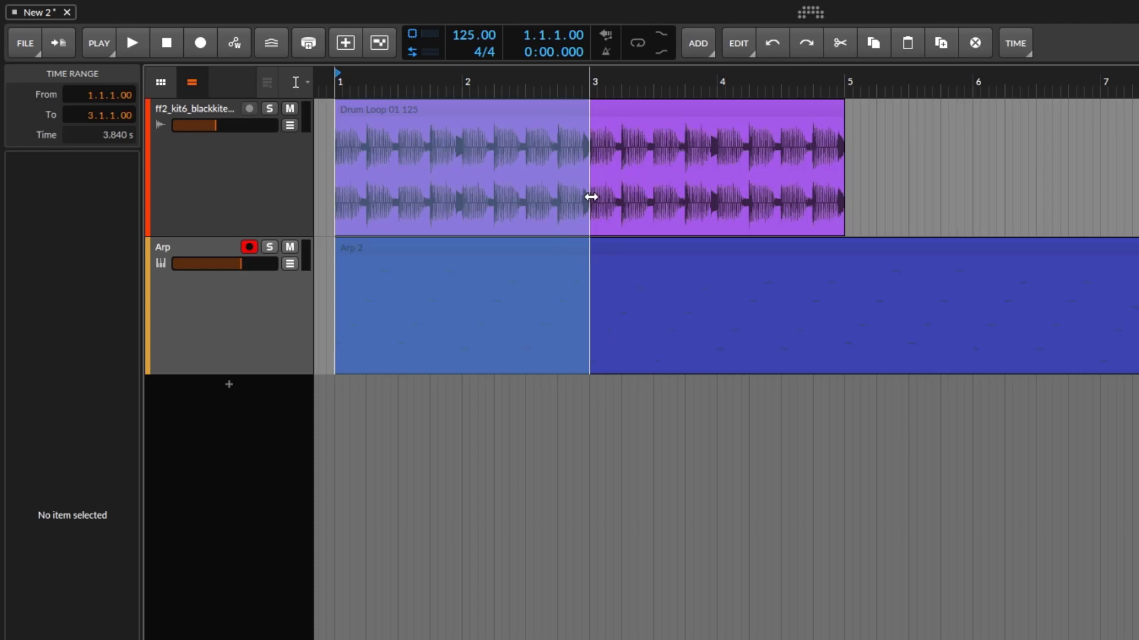
# Try stretching the selected range on both tracks to end at 5.1.1, audition it, undo the stretch, and return to the Pointer tool
pyautogui.moveTo(590, 197); pyautogui.dragTo(843, 218)
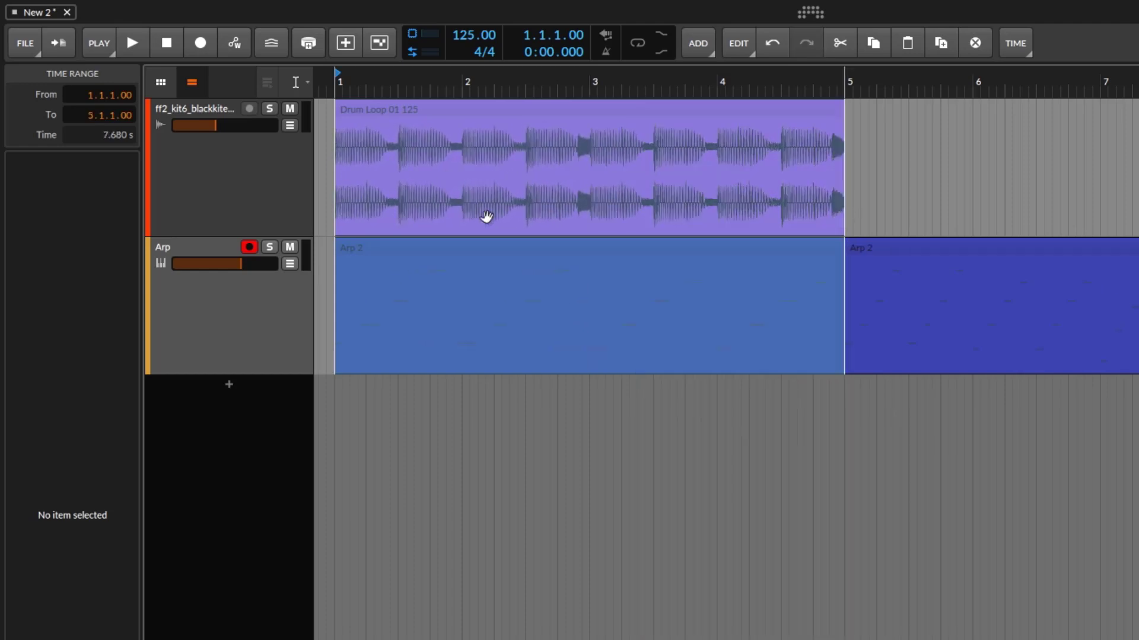
pyautogui.click(129, 49)
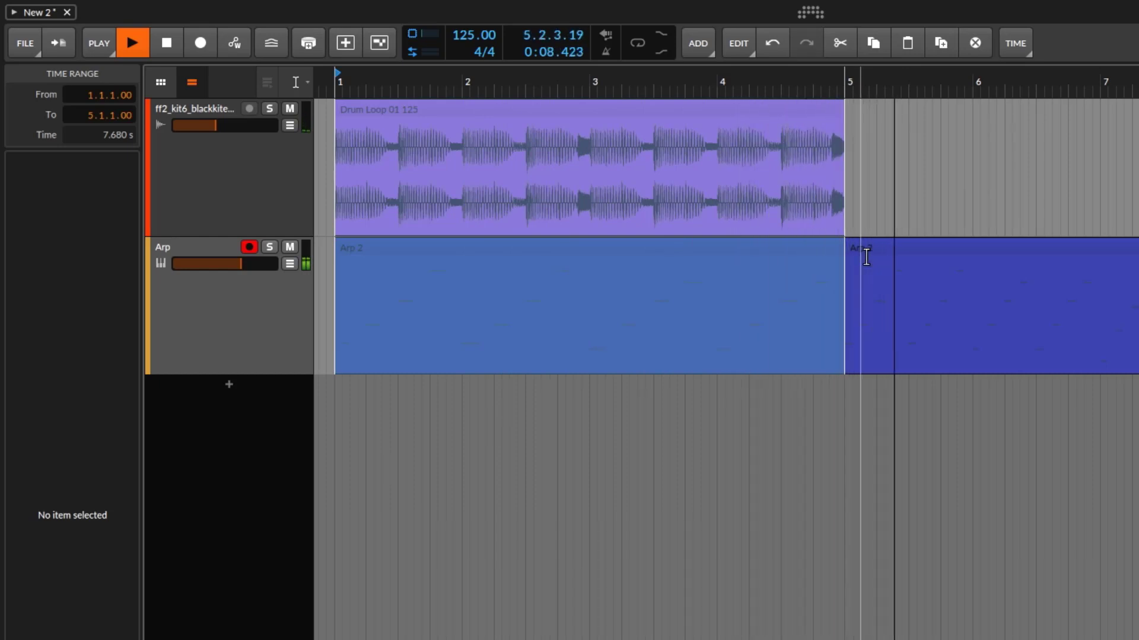
pyautogui.click(177, 46)
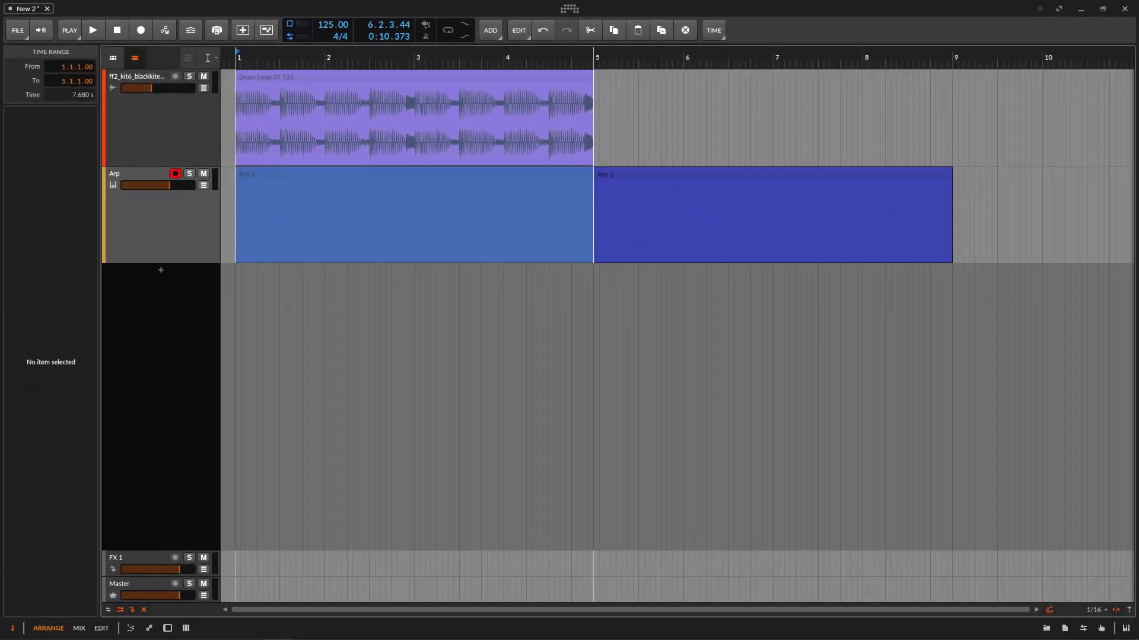
pyautogui.hotkey('ctrl', 'z')
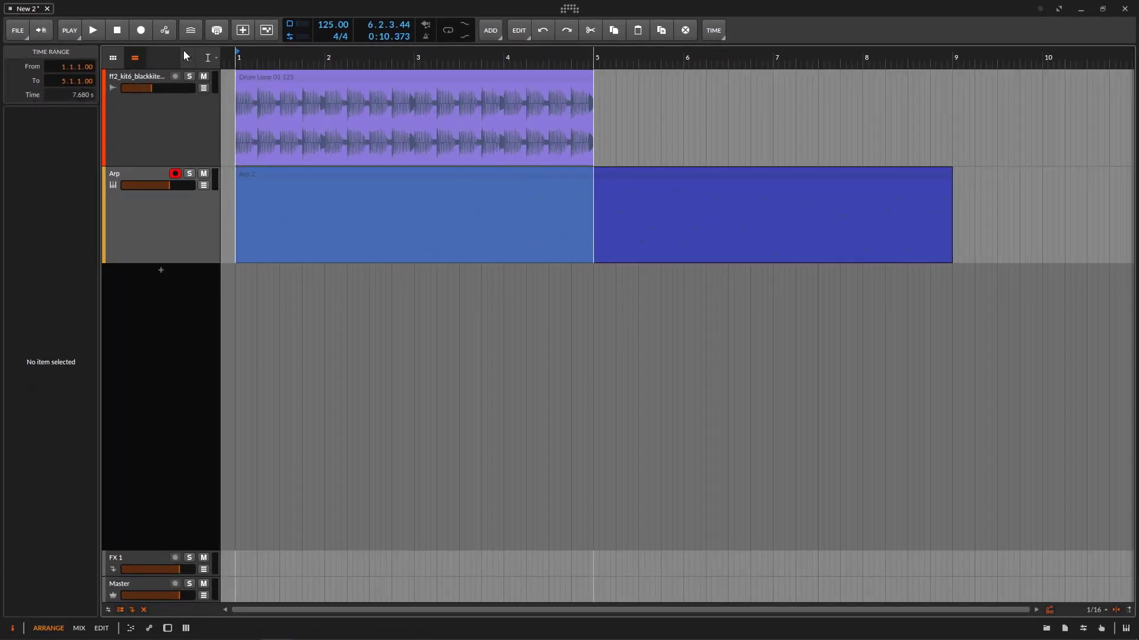
pyautogui.click(211, 57)
pyautogui.click(196, 76)
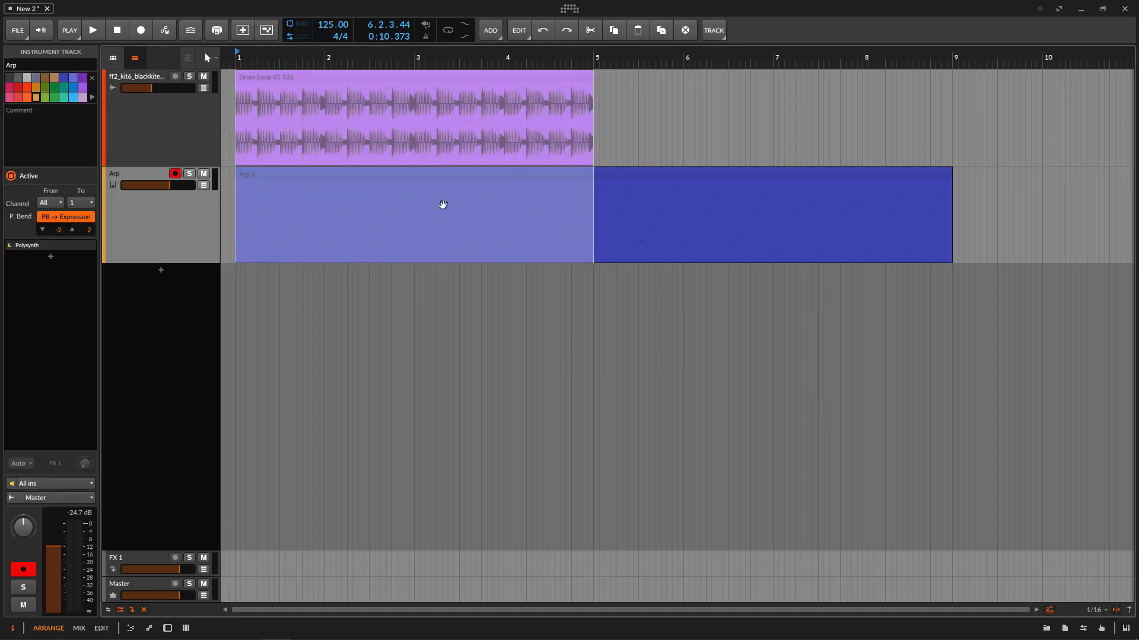
pyautogui.click(507, 178)
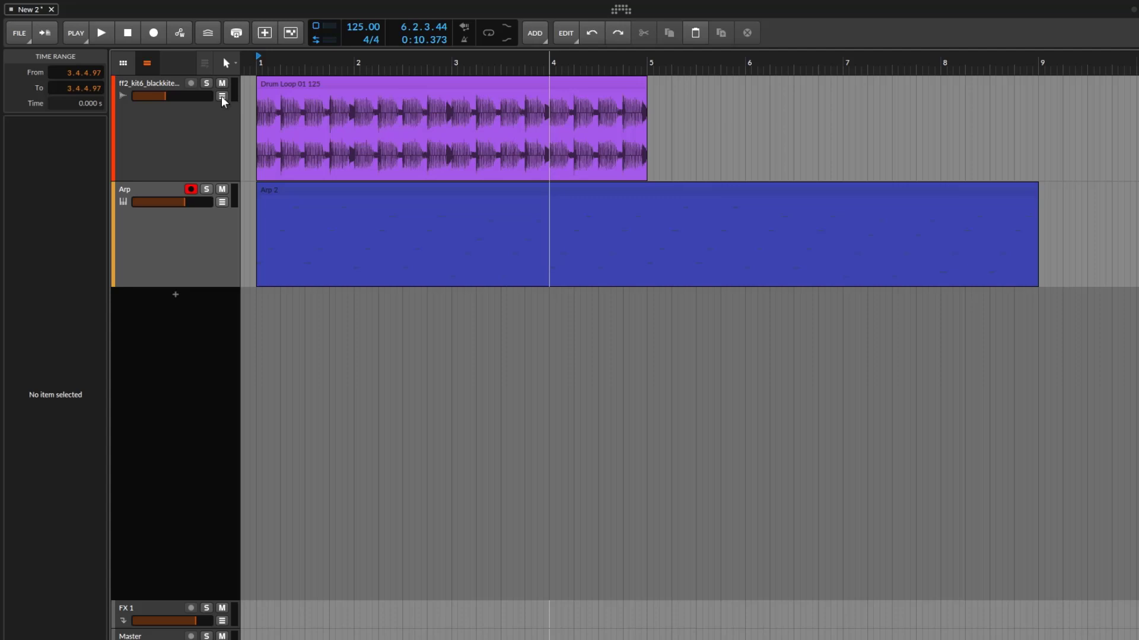
# Show the Mixer Volume automation lane of the drum loop track and enlarge it
pyautogui.click(203, 88)
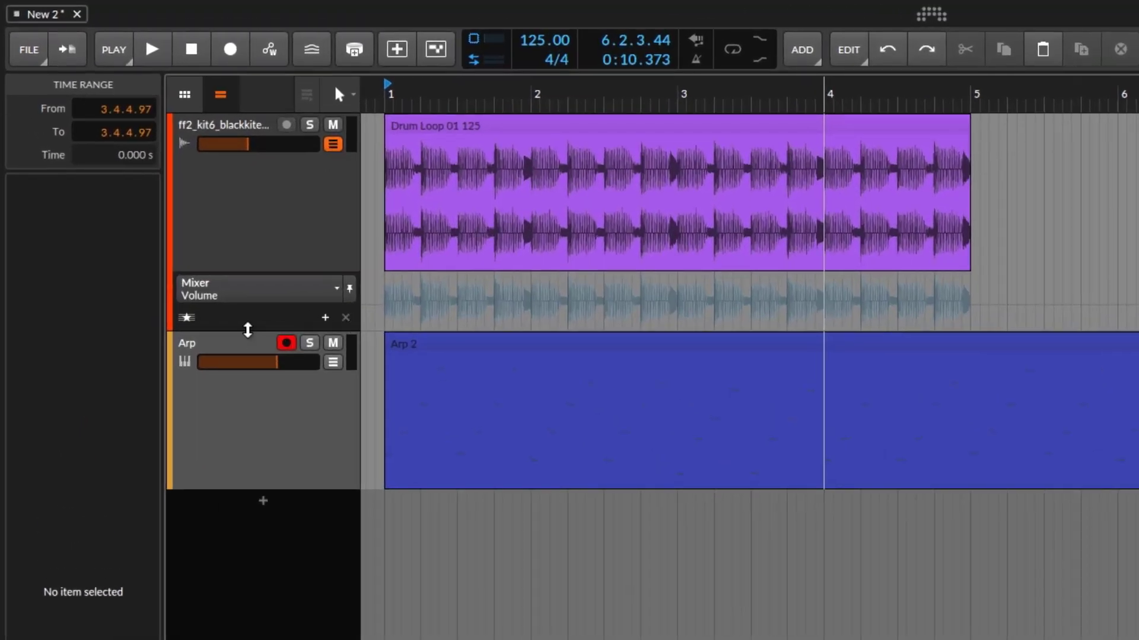
pyautogui.moveTo(247, 329); pyautogui.dragTo(291, 455)
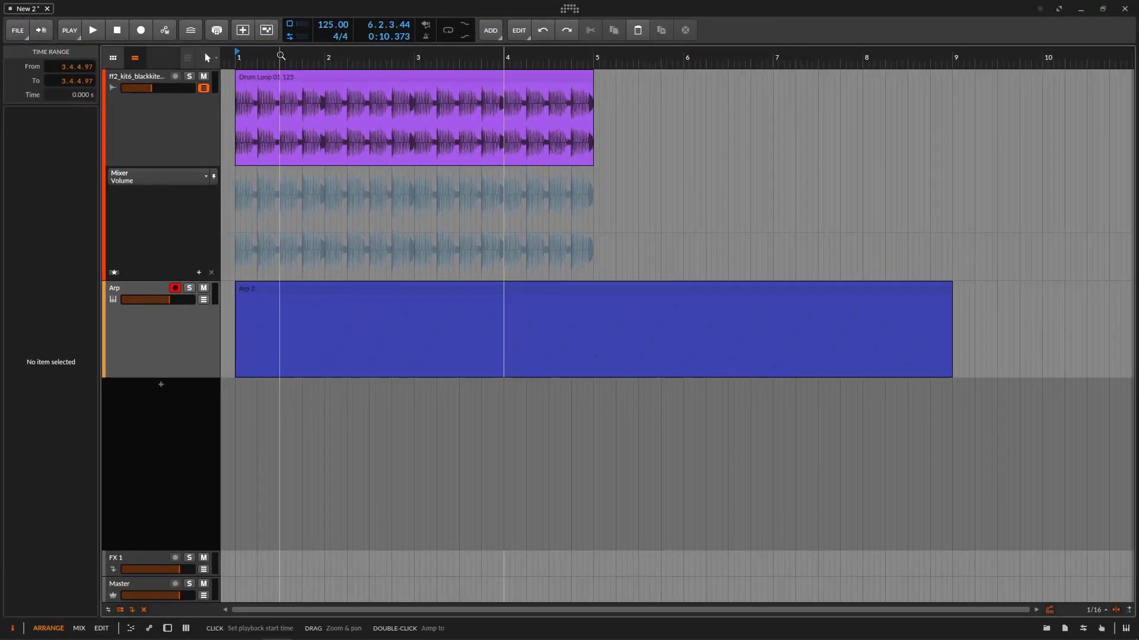
pyautogui.moveTo(281, 55); pyautogui.dragTo(281, 86)
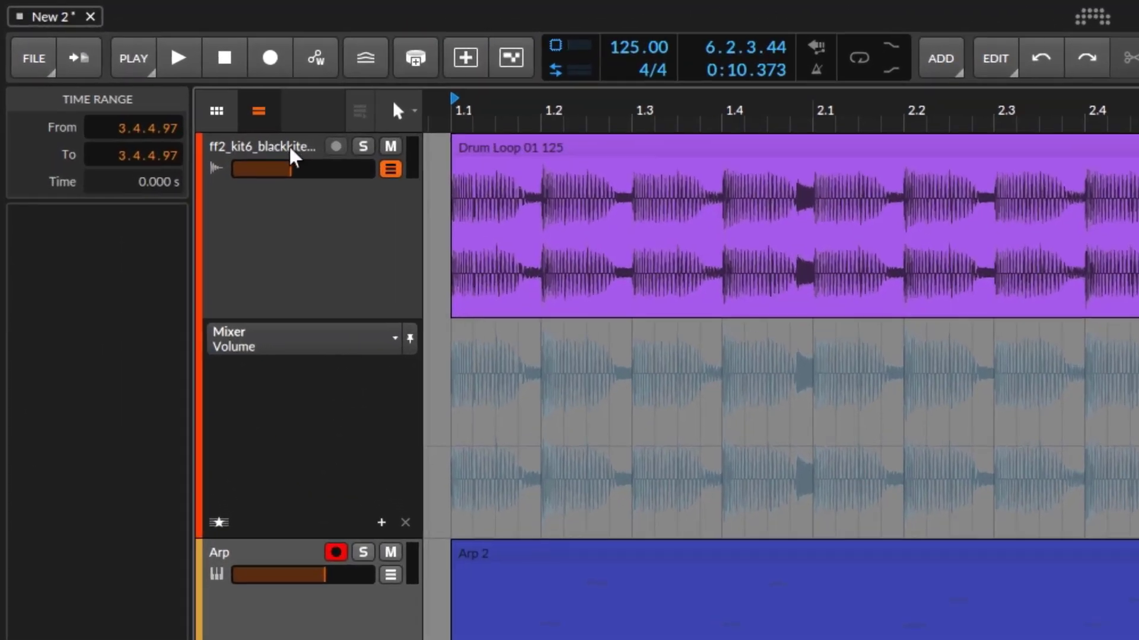
# Draw a wavy volume automation curve with the Pen tool from 1.1 to about 2.4 on the drum loop track, and return to the Pointer tool
pyautogui.click(414, 112)
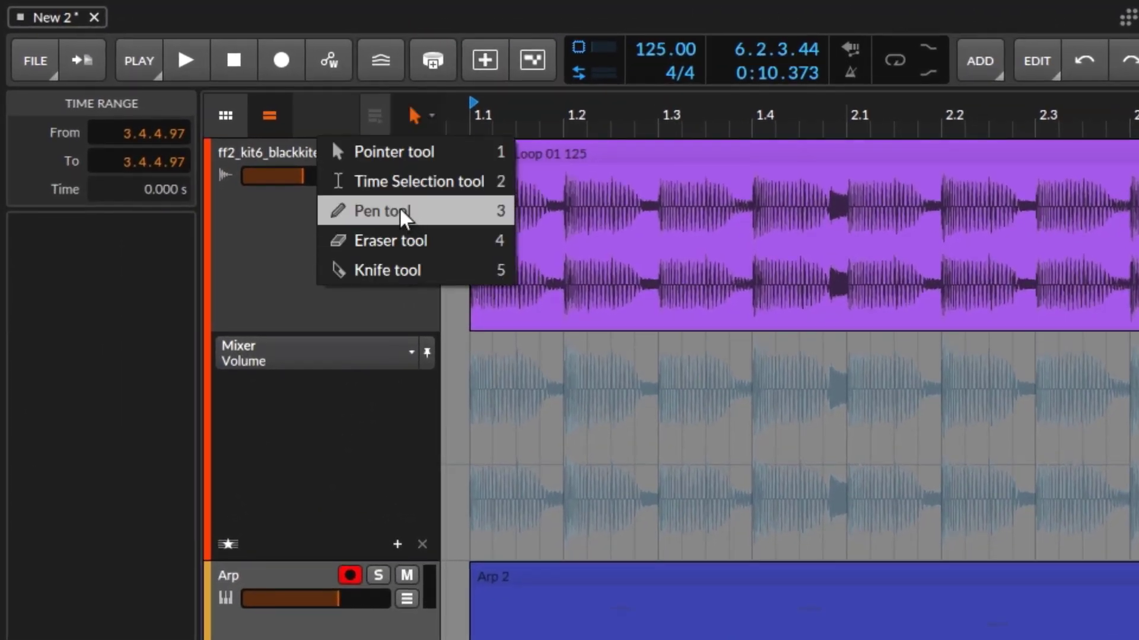
pyautogui.click(401, 213)
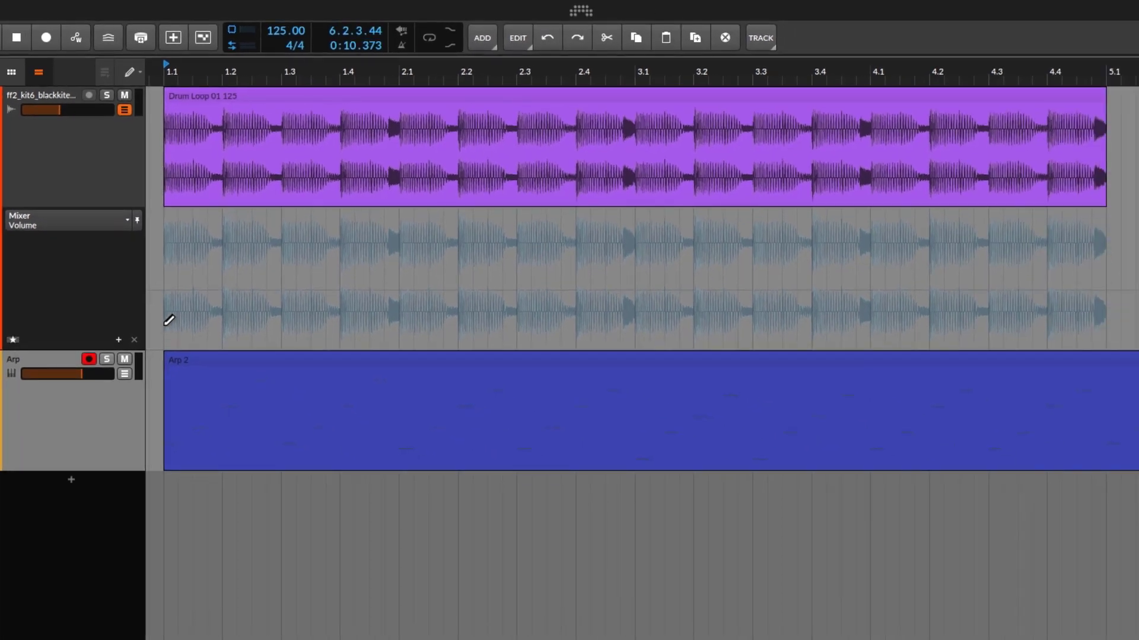
pyautogui.moveTo(169, 320)
pyautogui.mouseDown()
pyautogui.moveTo(275, 243)
pyautogui.moveTo(357, 323)
pyautogui.moveTo(473, 242)
pyautogui.moveTo(521, 315)
pyautogui.moveTo(557, 291)
pyautogui.moveTo(579, 244)
pyautogui.mouseUp()
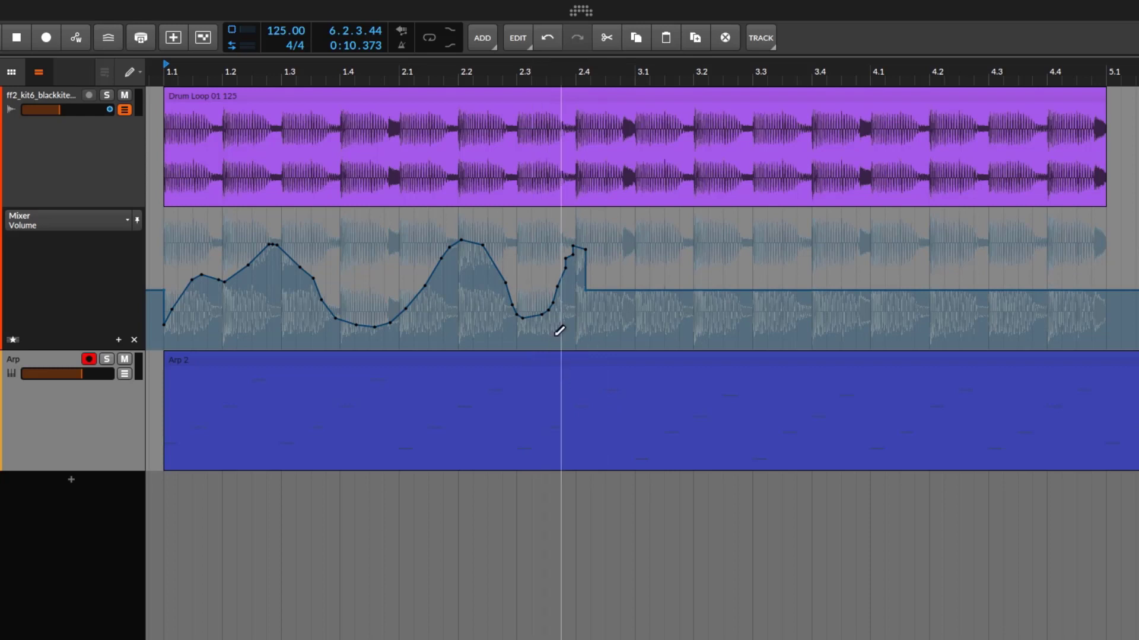
pyautogui.click(138, 72)
pyautogui.click(140, 96)
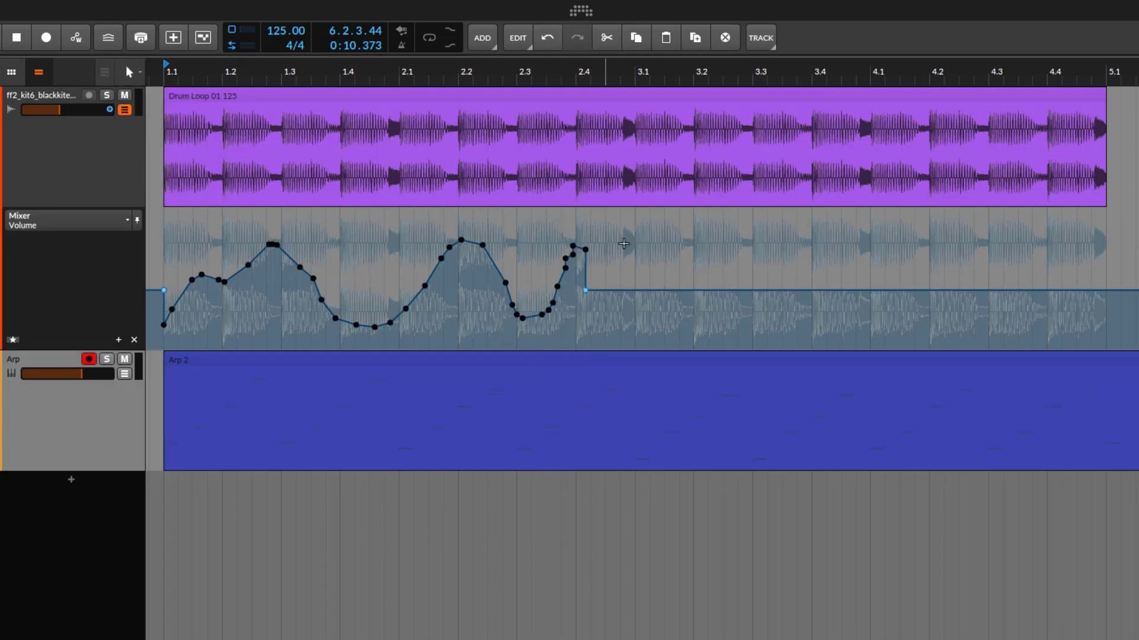
# Select all points of the drum loop track's volume automation curve from 1.1 to about 2.4
pyautogui.moveTo(668, 213); pyautogui.dragTo(149, 354)
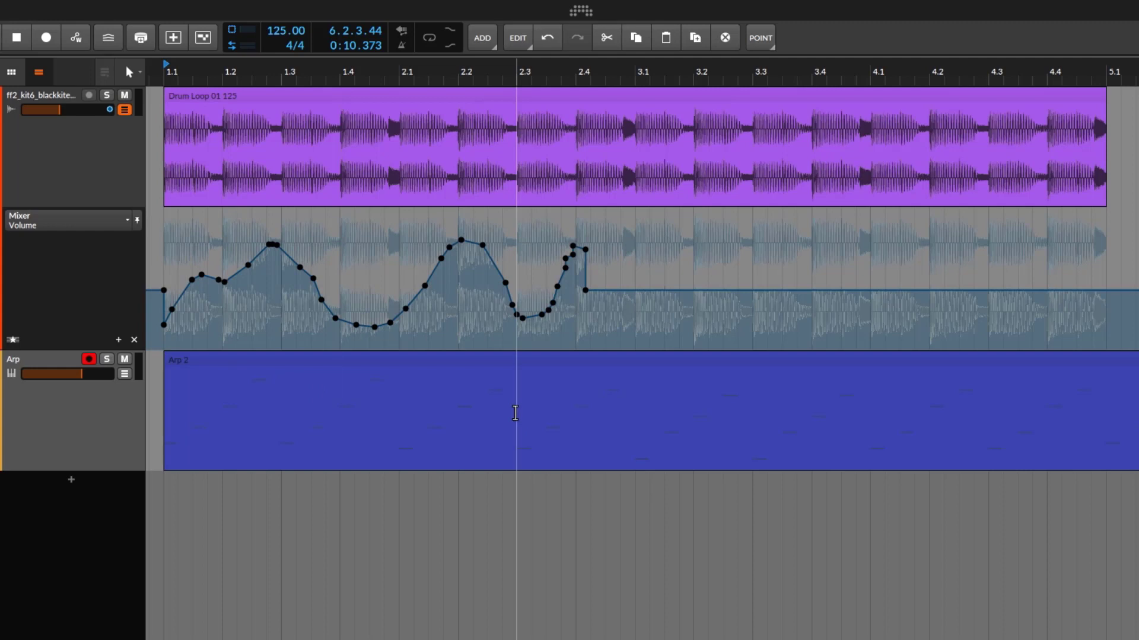
pyautogui.click(139, 72)
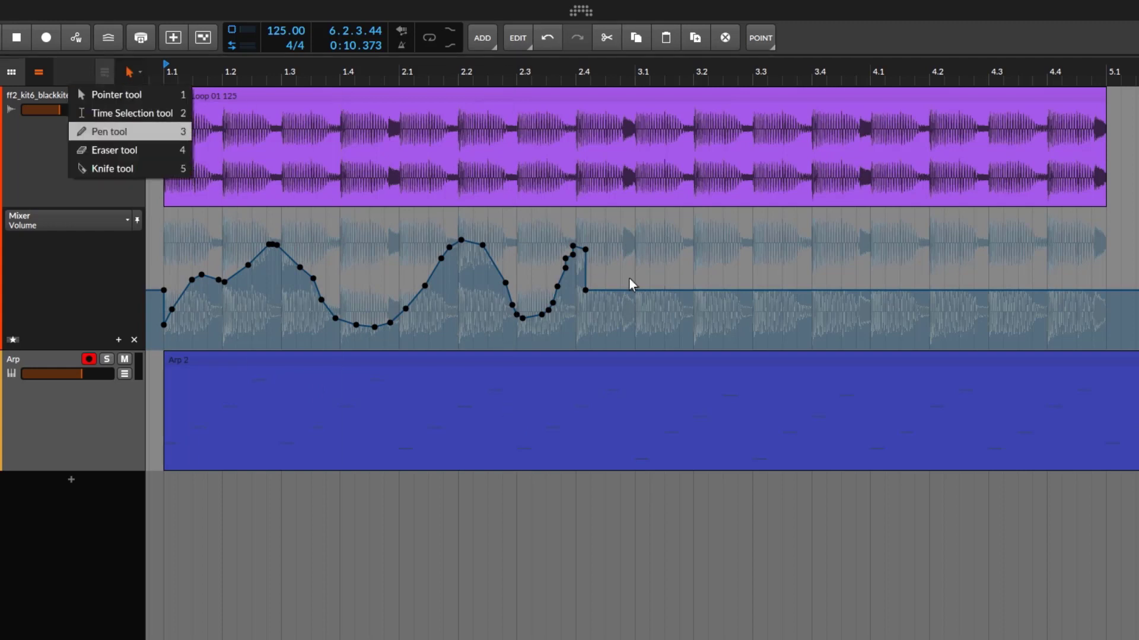
pyautogui.click(624, 254)
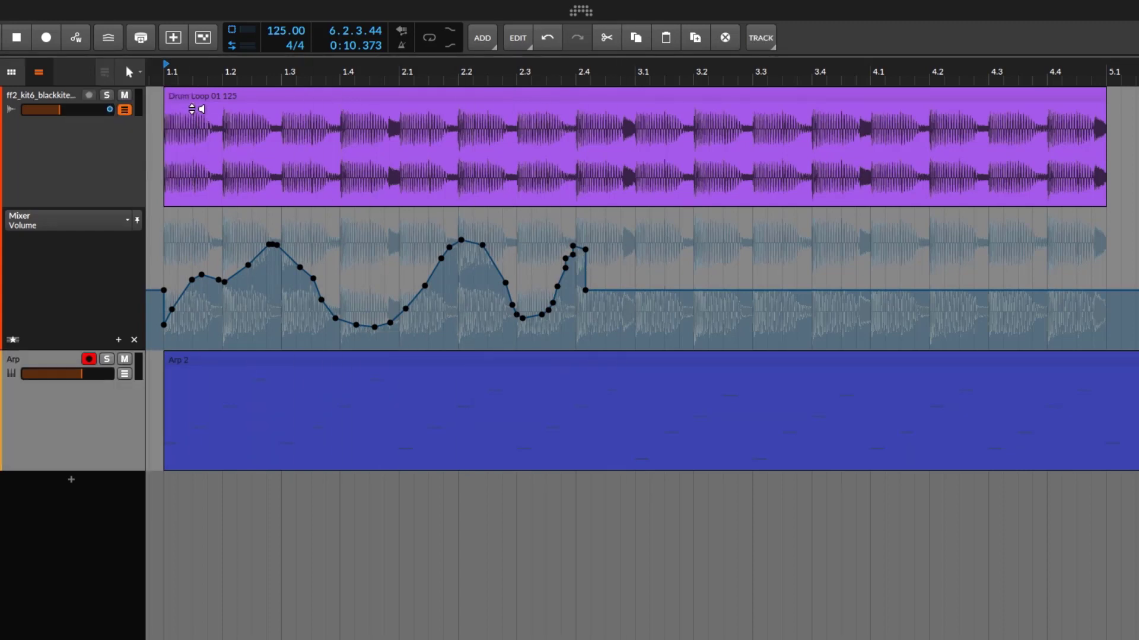
# Try compressing the volume automation between 1.1 and about 2.4 to end at 1.4 with the Time Selection tool, and undo it
pyautogui.click(130, 70)
pyautogui.click(140, 115)
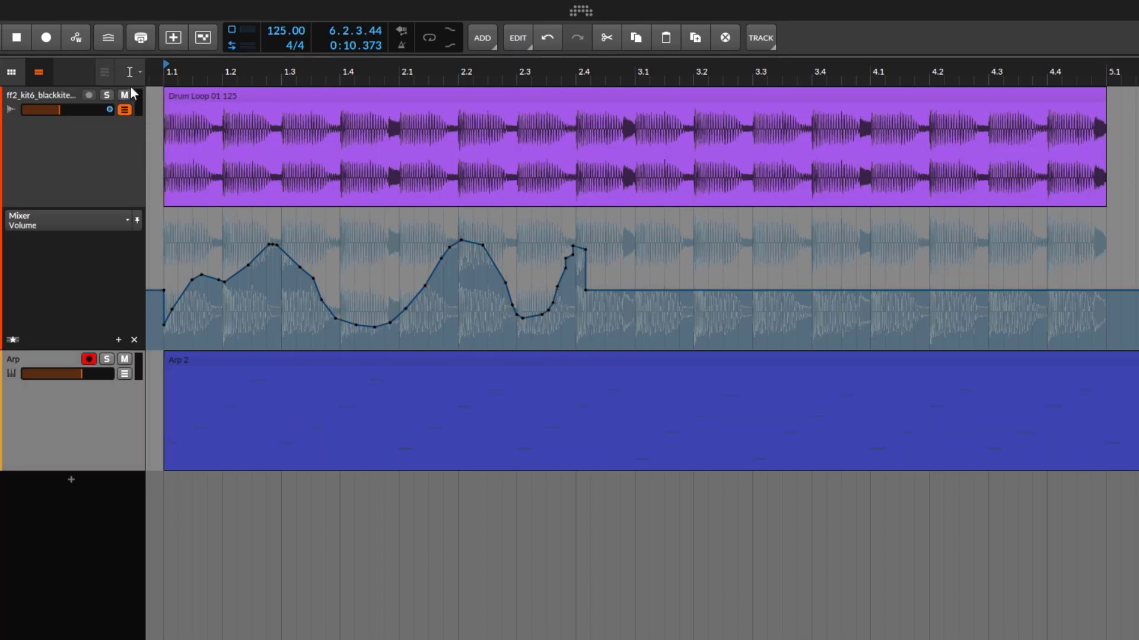
pyautogui.moveTo(165, 238); pyautogui.dragTo(589, 295)
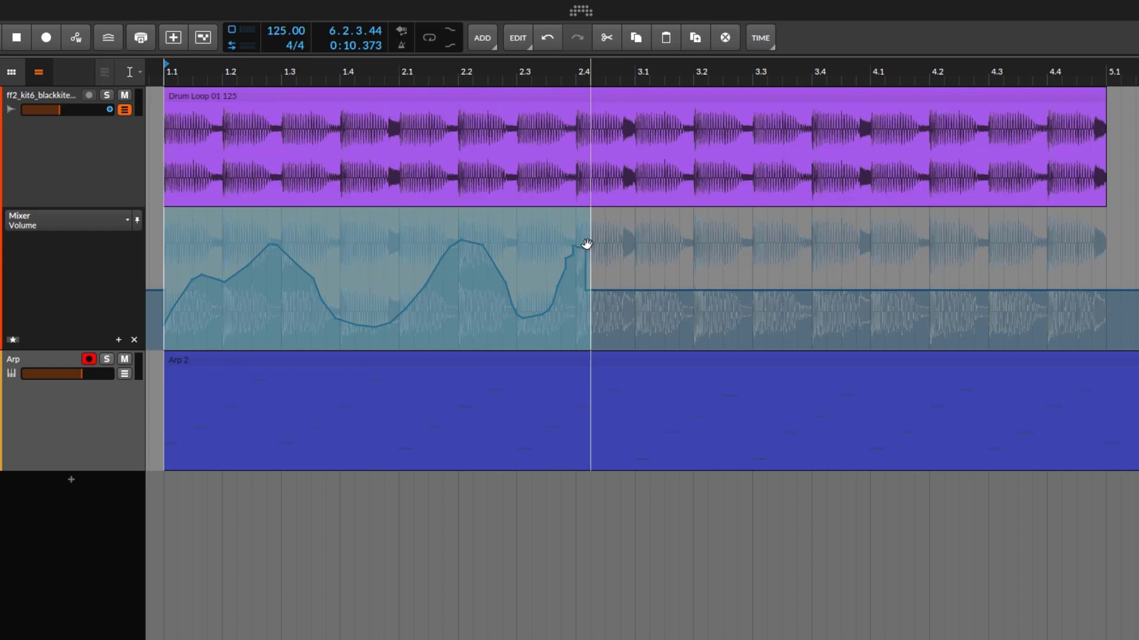
pyautogui.moveTo(589, 237); pyautogui.dragTo(340, 281)
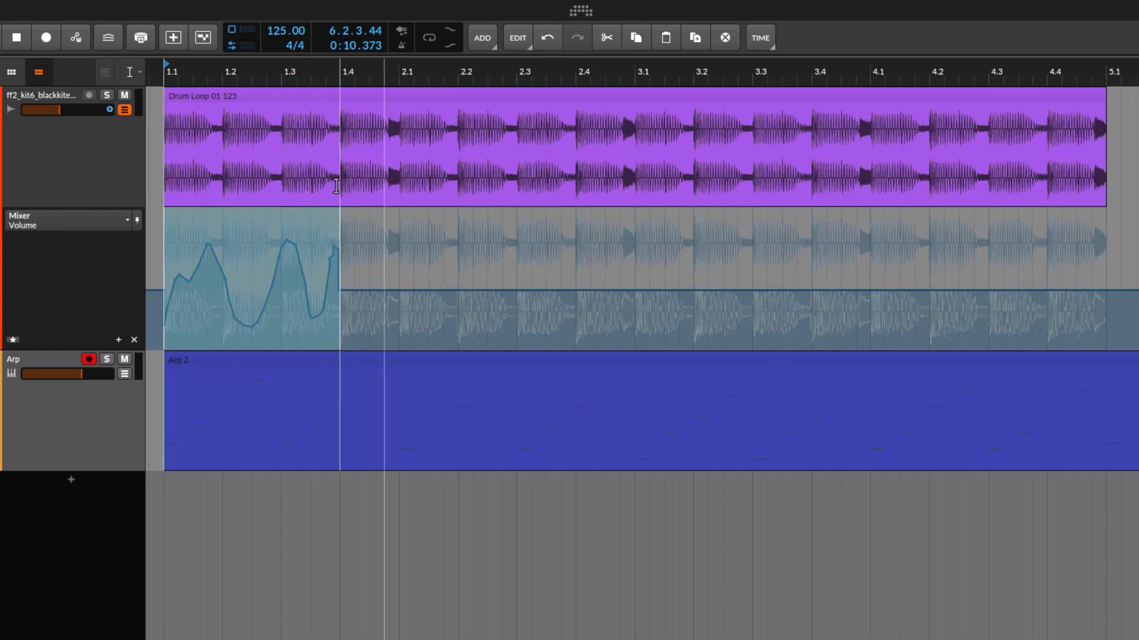
pyautogui.click(130, 70)
pyautogui.click(145, 95)
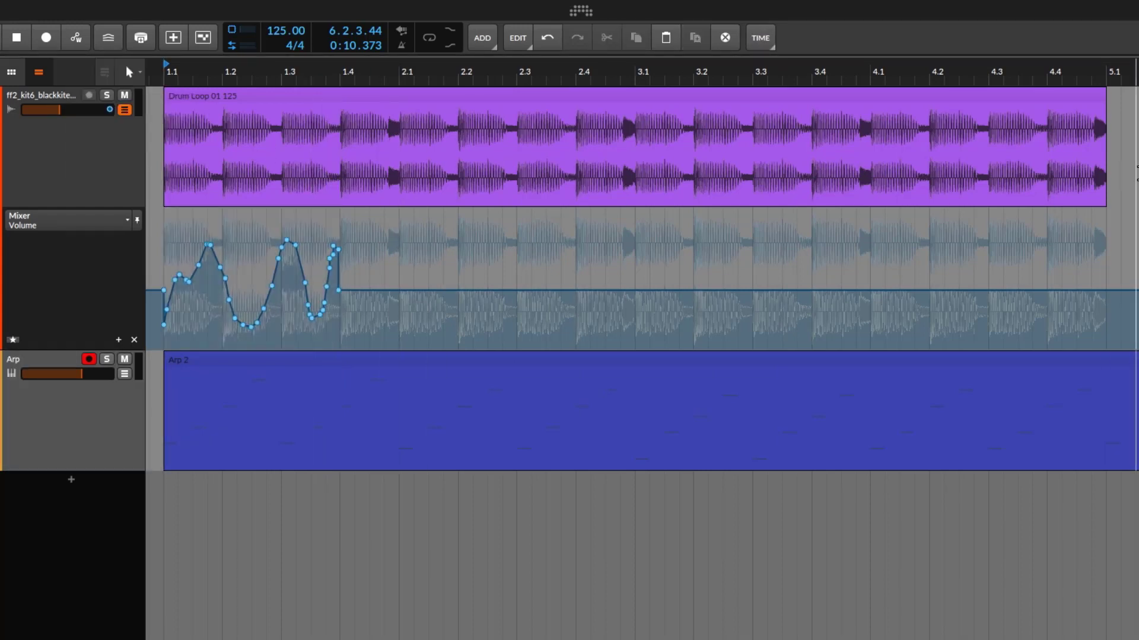
pyautogui.click(1098, 137)
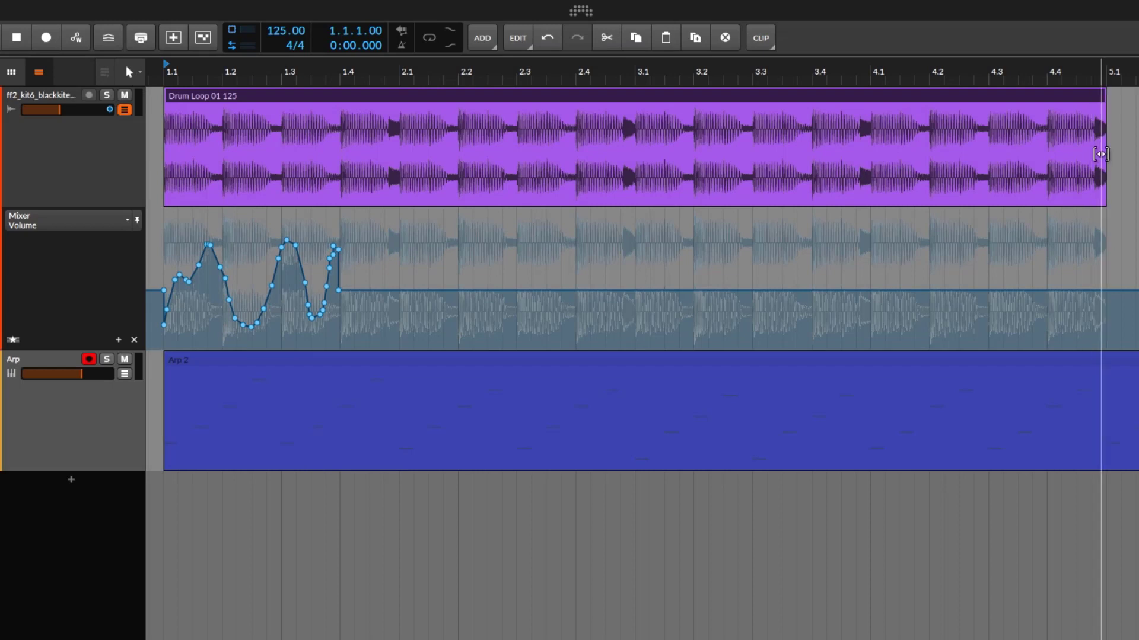
pyautogui.moveTo(1103, 154); pyautogui.dragTo(1099, 203)
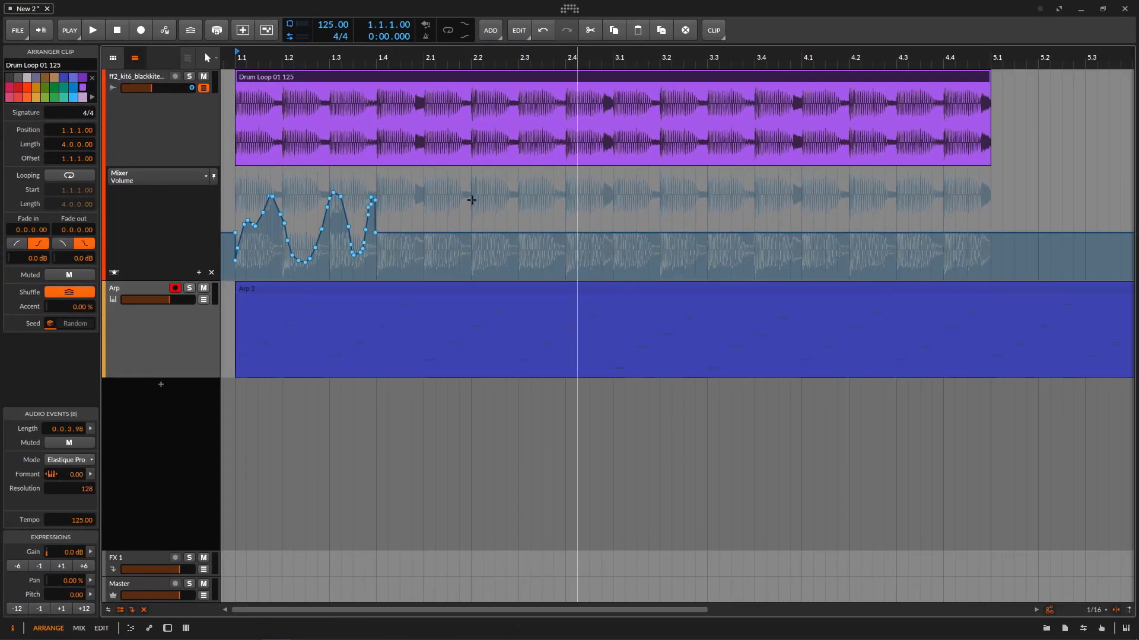
pyautogui.hotkey('ctrl', 'z')
pyautogui.hotkey('ctrl', 'z')
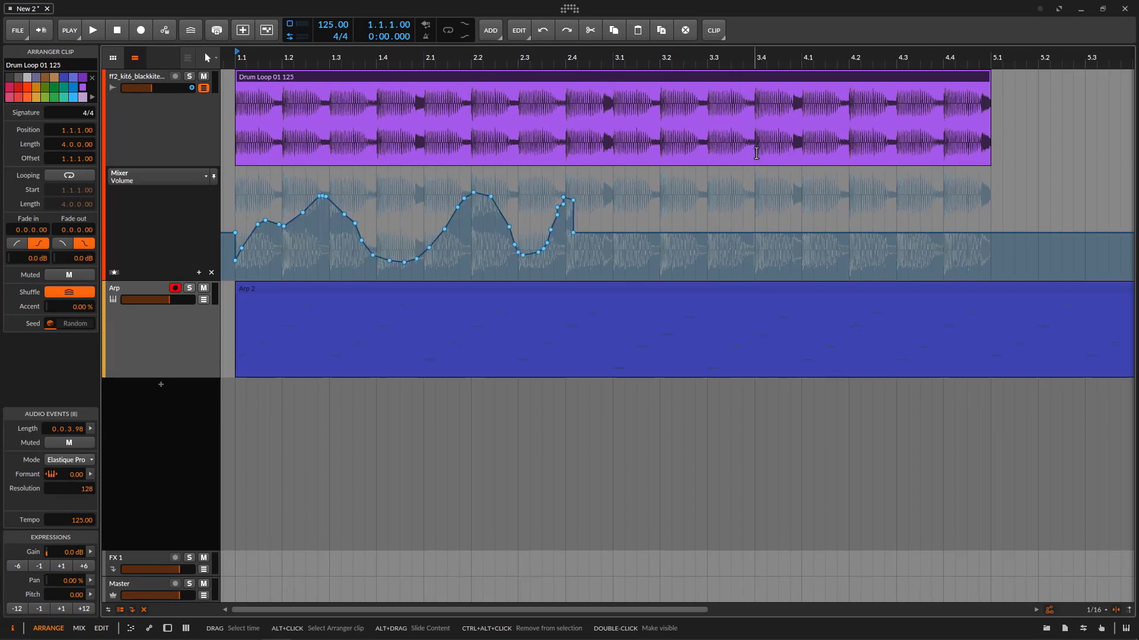
# Select the volume automation points with a rectangular selection, and select the drum loop clip instead
pyautogui.click(589, 152)
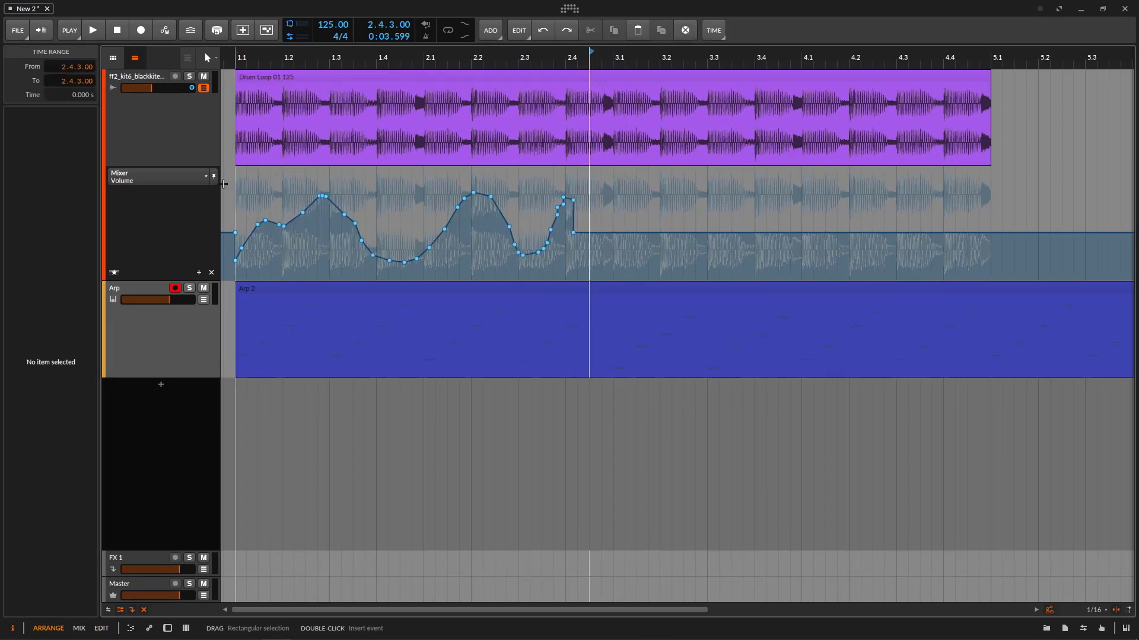
pyautogui.moveTo(223, 184); pyautogui.dragTo(604, 279)
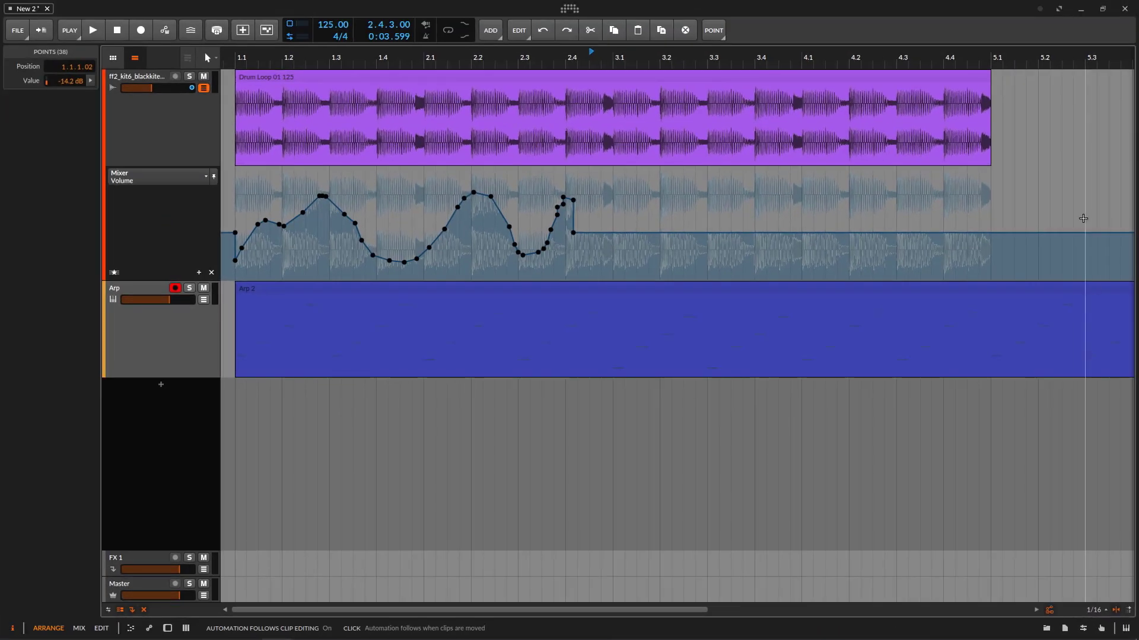
pyautogui.click(983, 83)
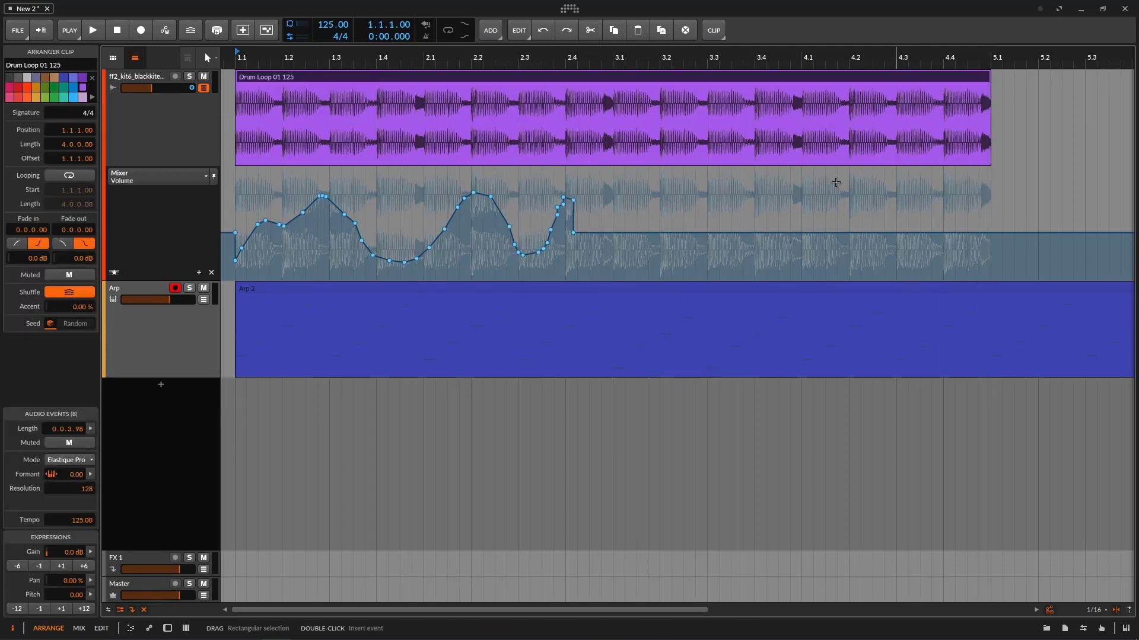
# Stretch the drum loop track's volume automation curve to end at 5.1 with the Time Selection tool, and return to the Pointer tool
pyautogui.click(215, 57)
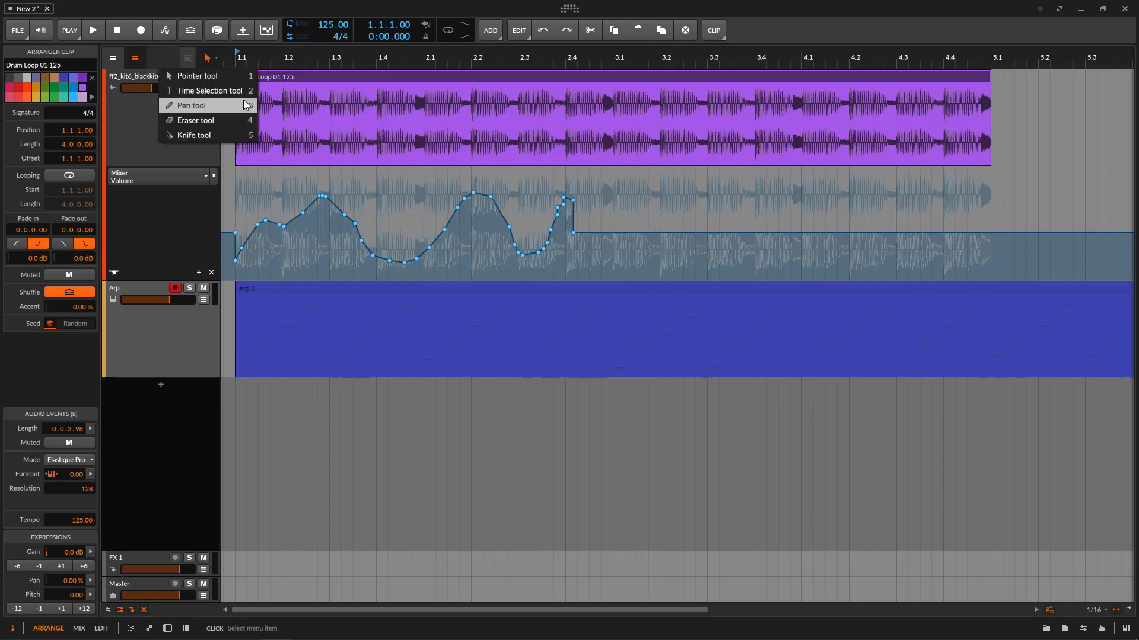
pyautogui.click(209, 90)
pyautogui.moveTo(636, 232); pyautogui.dragTo(241, 258)
pyautogui.moveTo(636, 217); pyautogui.dragTo(1101, 224)
pyautogui.moveTo(418, 86); pyautogui.dragTo(461, 85)
pyautogui.click(209, 57)
pyautogui.click(222, 76)
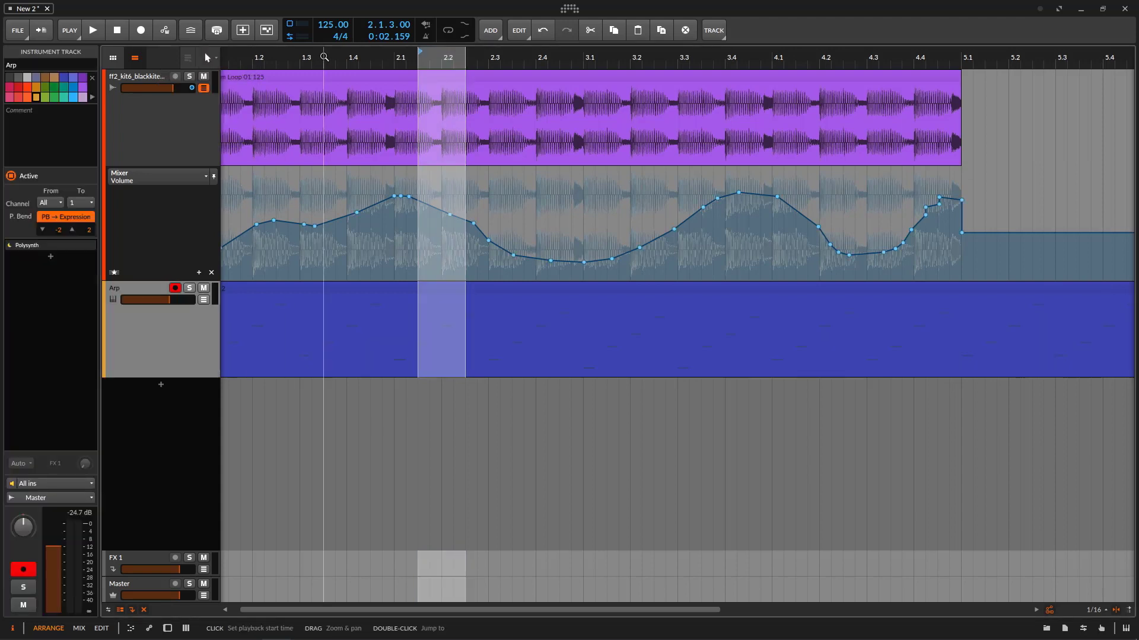
# Time-stretch the drum loop clip to a length of 2 bars so that it ends at bar 3
pyautogui.moveTo(318, 58); pyautogui.dragTo(317, 85)
pyautogui.click(634, 84)
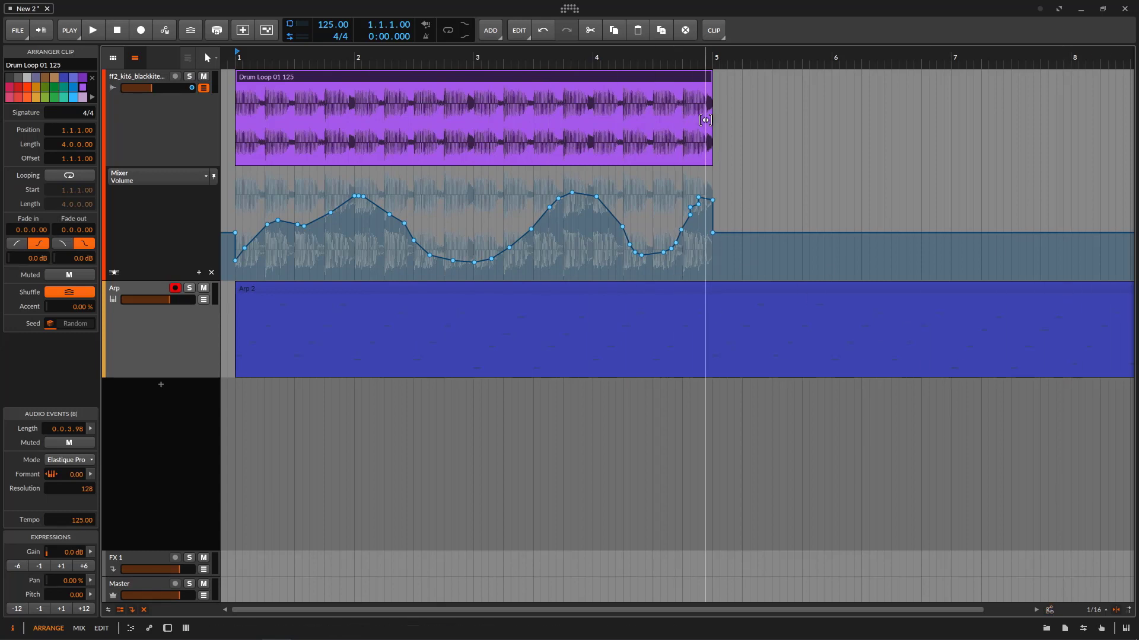
pyautogui.moveTo(710, 123); pyautogui.dragTo(469, 144)
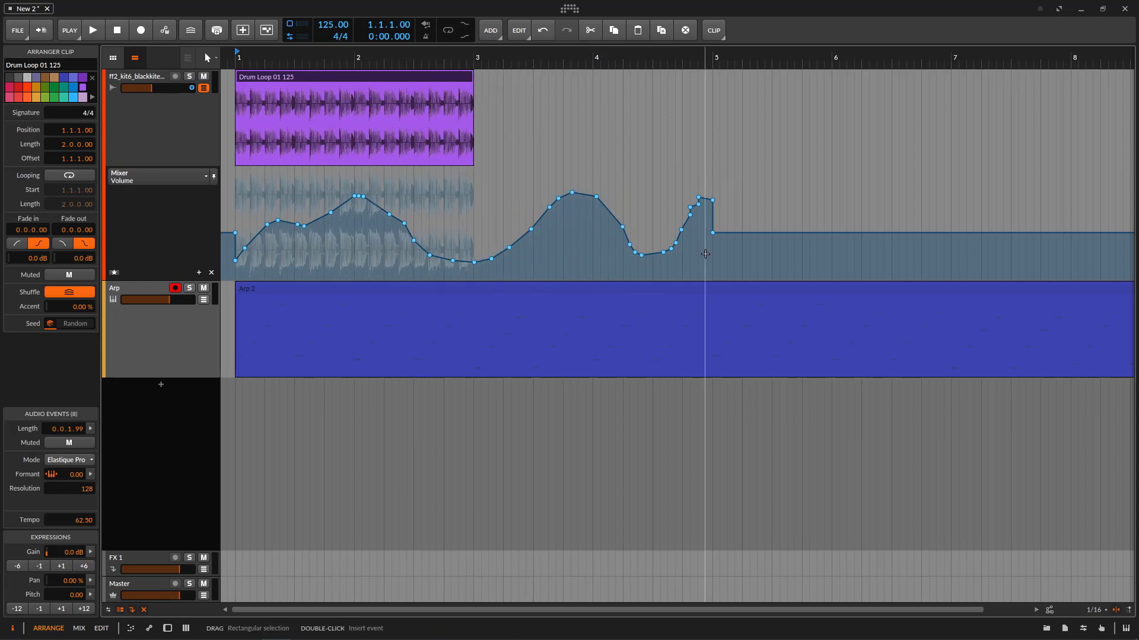
pyautogui.hotkey('ctrl', 'z')
# Open the shortened drum loop clip in the audio event editor and enlarge the editor
pyautogui.doubleClick(304, 80)
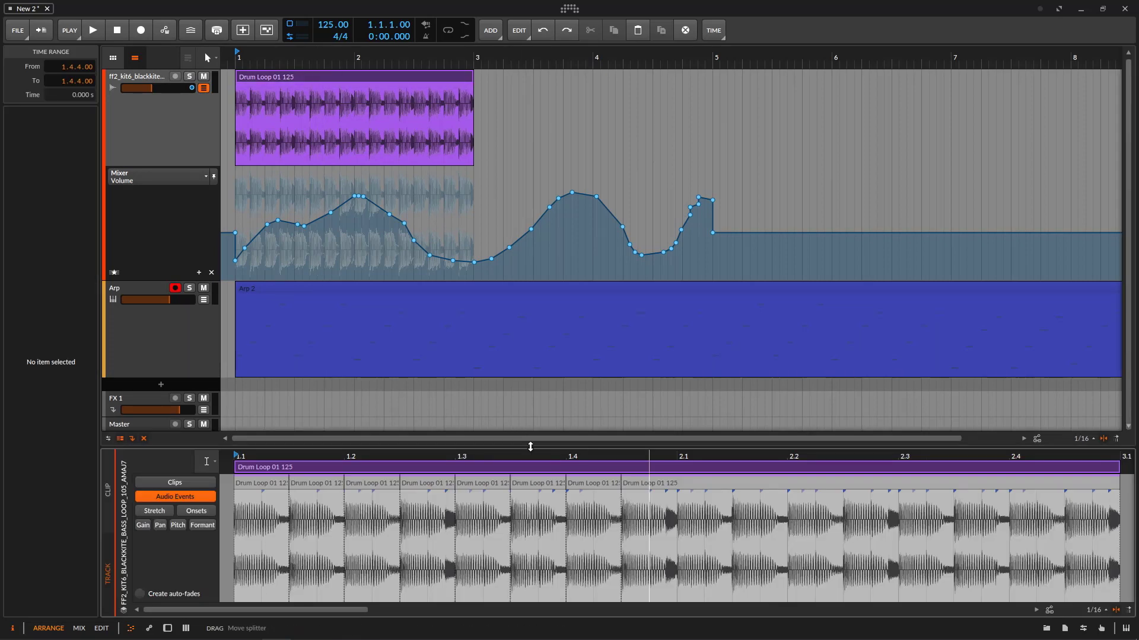
pyautogui.moveTo(530, 445); pyautogui.dragTo(536, 295)
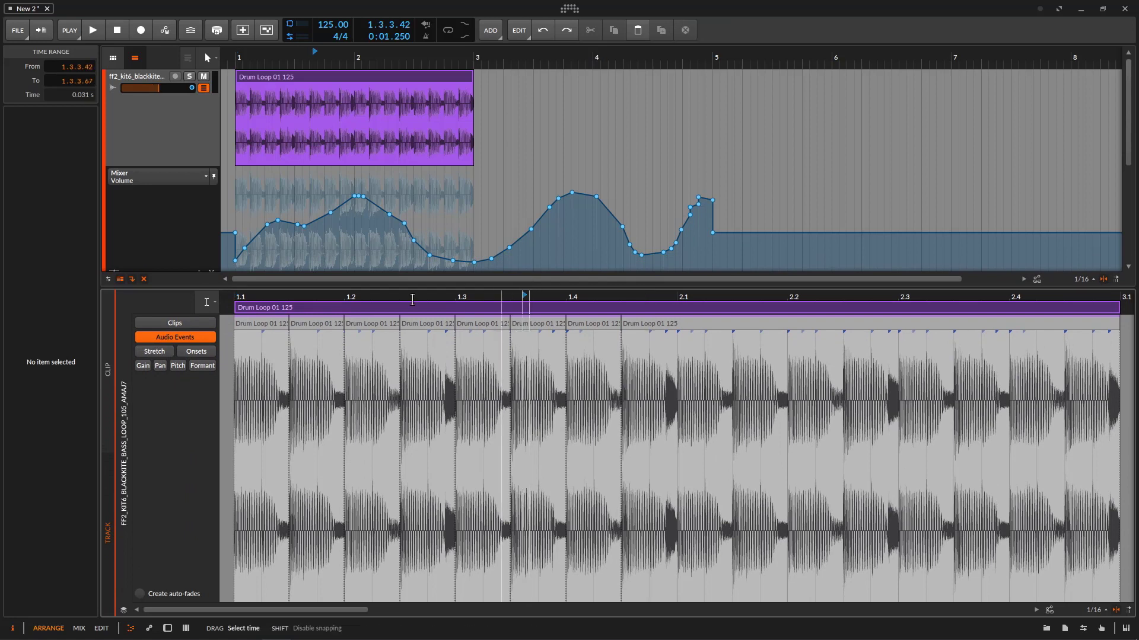
pyautogui.click(209, 300)
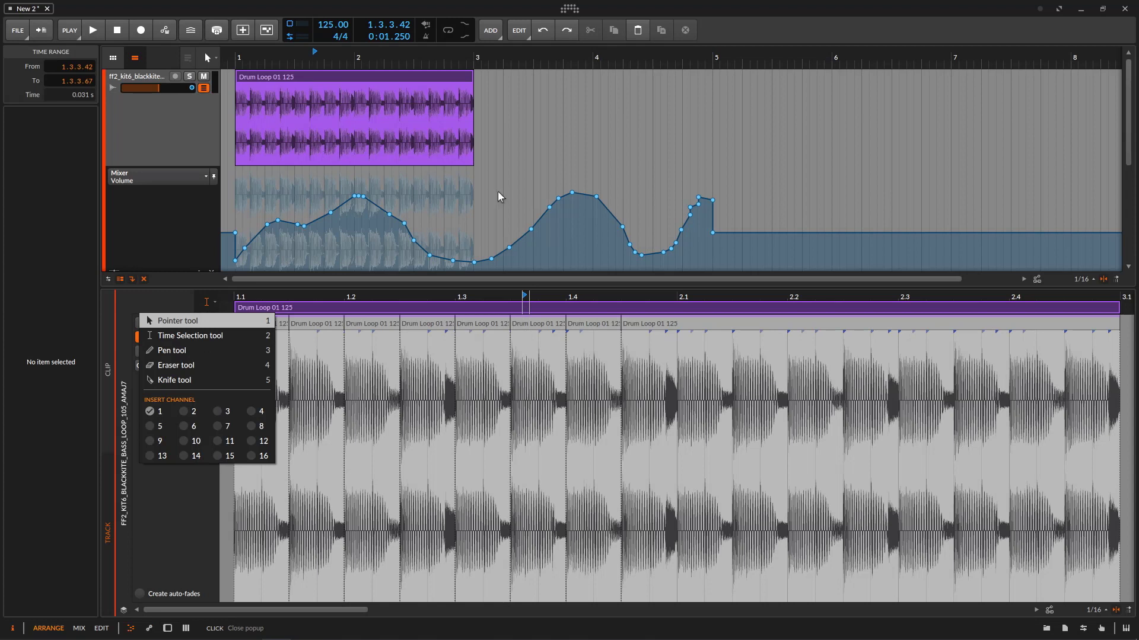
pyautogui.click(403, 301)
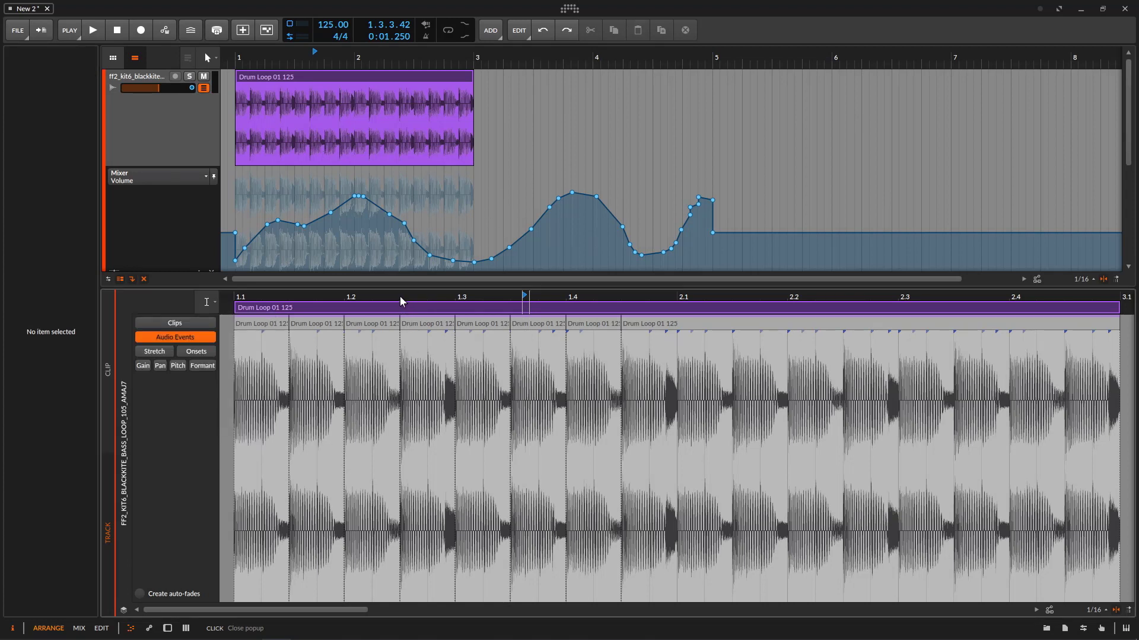
# Try compressing the drum loop's audio events from 1.1.1.00 to 2.2.2.99 so they end at 1.2.4.63, and undo it
pyautogui.click(206, 302)
pyautogui.click(166, 312)
pyautogui.moveTo(312, 297); pyautogui.dragTo(533, 453)
pyautogui.click(206, 302)
pyautogui.click(168, 327)
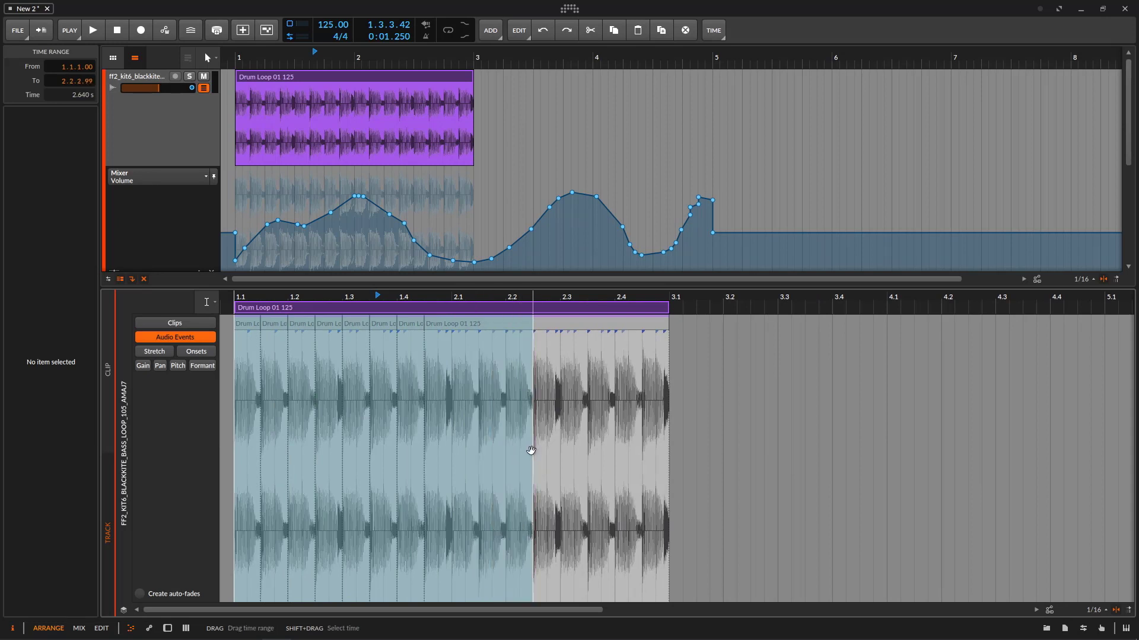
pyautogui.press('alt')
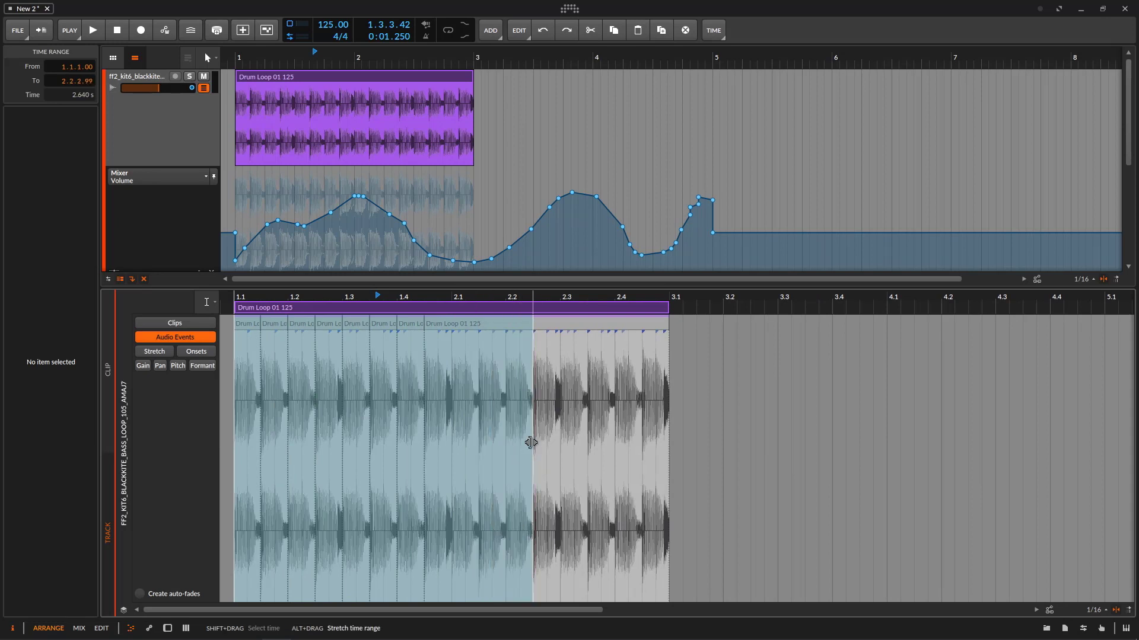
pyautogui.moveTo(531, 443); pyautogui.dragTo(337, 461)
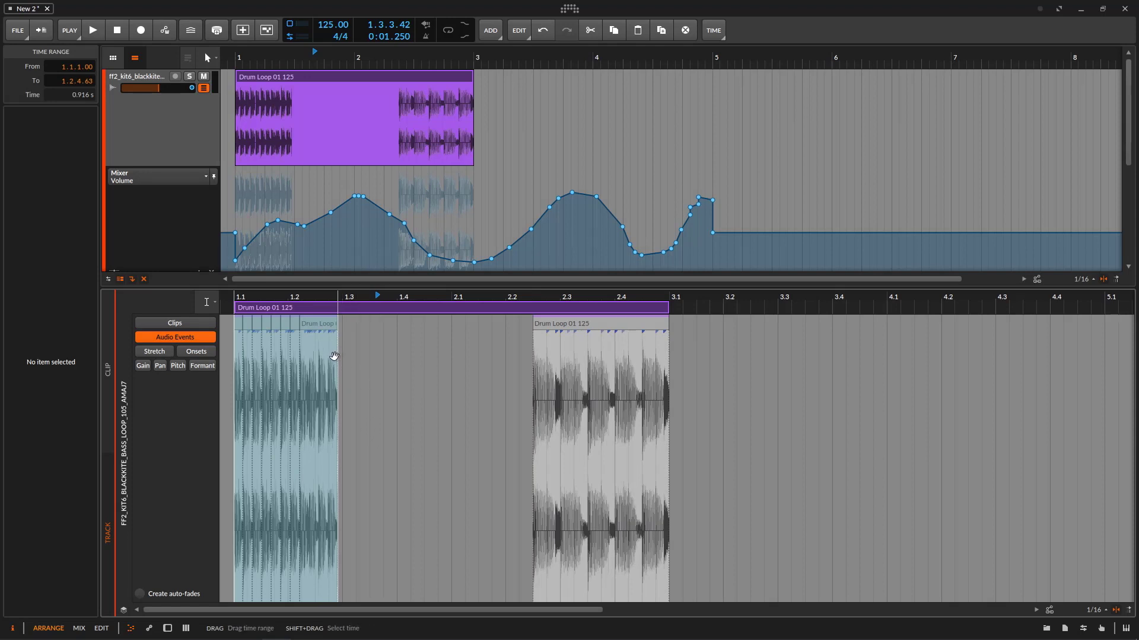
pyautogui.click(384, 436)
pyautogui.hotkey('ctrl', 'z')
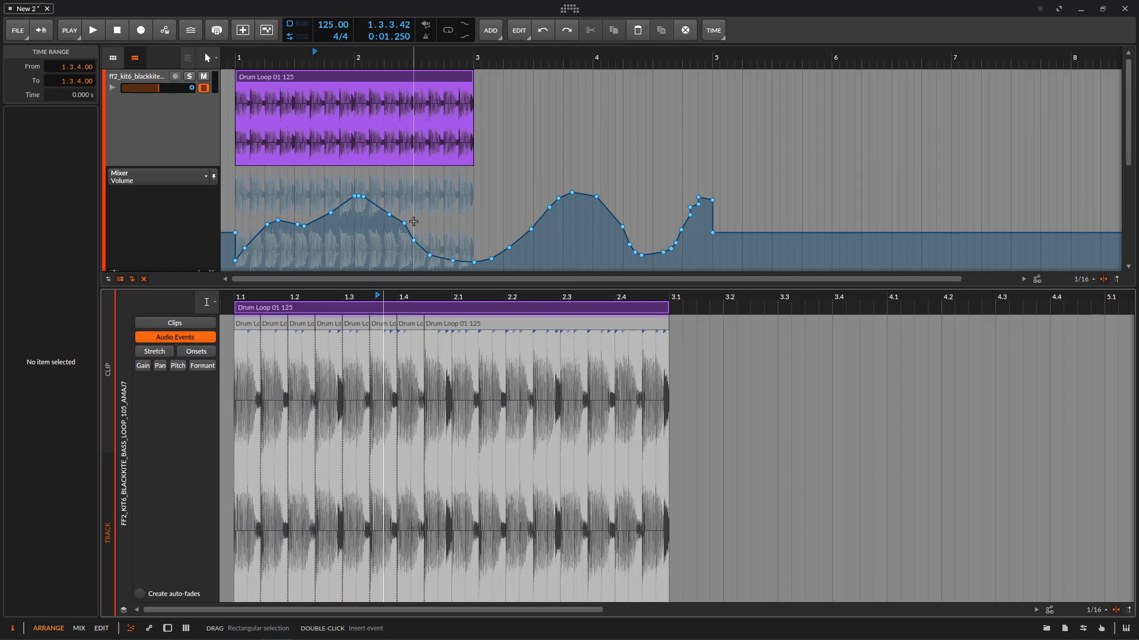
# Bring the Arp track's note clip into view in the arranger
pyautogui.click(245, 326)
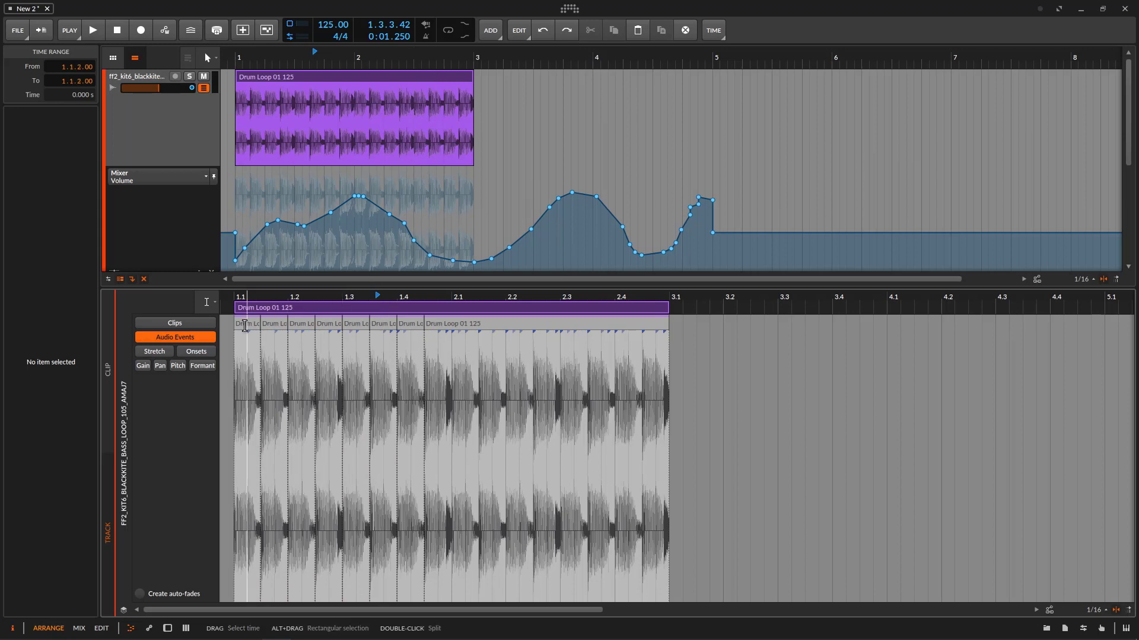
pyautogui.scroll(-3, 409, 166)
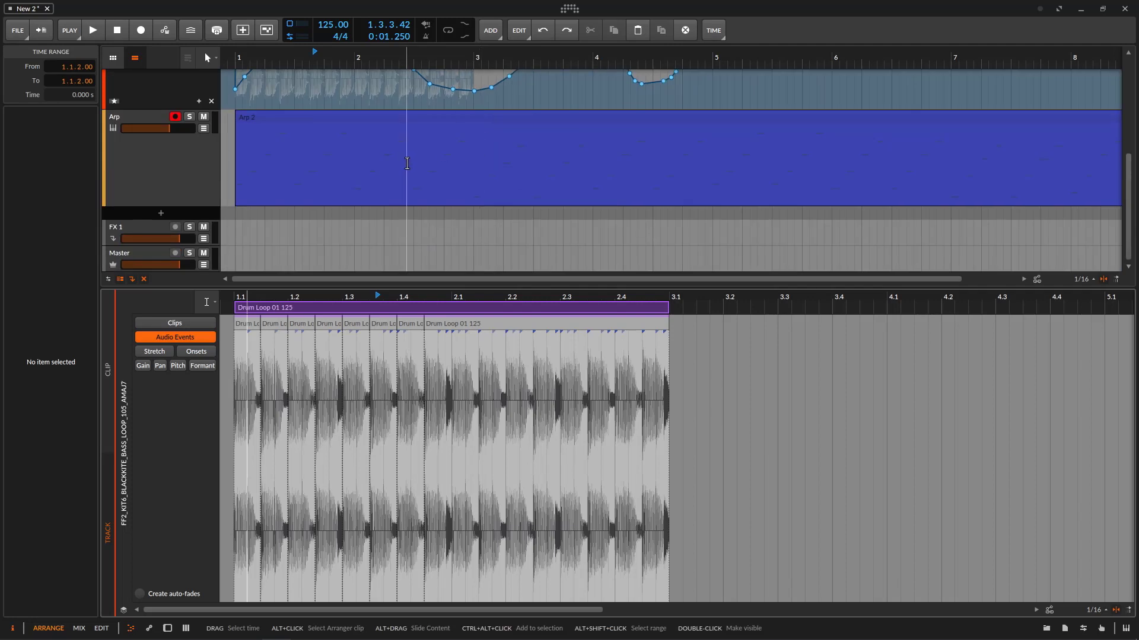